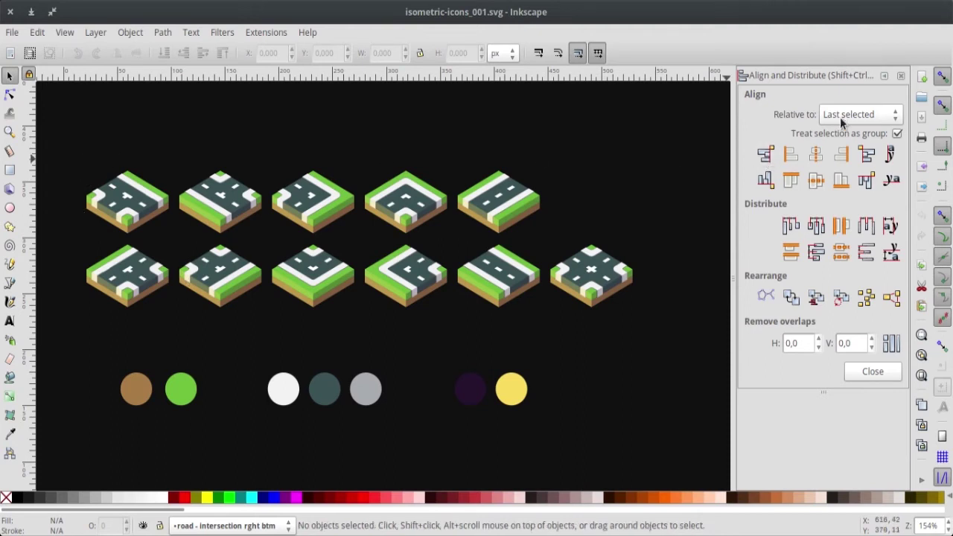
Close the Align and Distribute panel so the road tiles and palette circles fill the canvas
{"action": "left_click", "coordinate": [899, 78]}
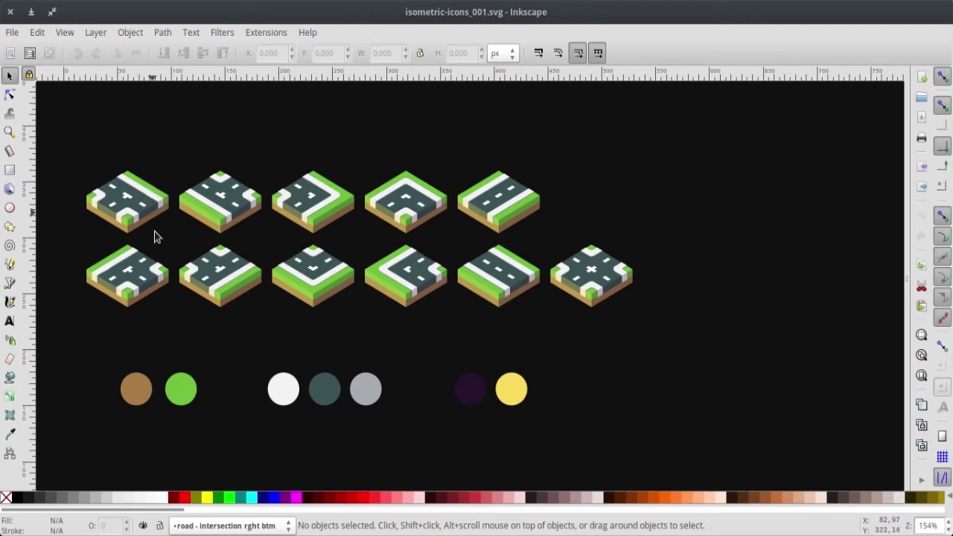
{"action": "left_click", "coordinate": [135, 390]}
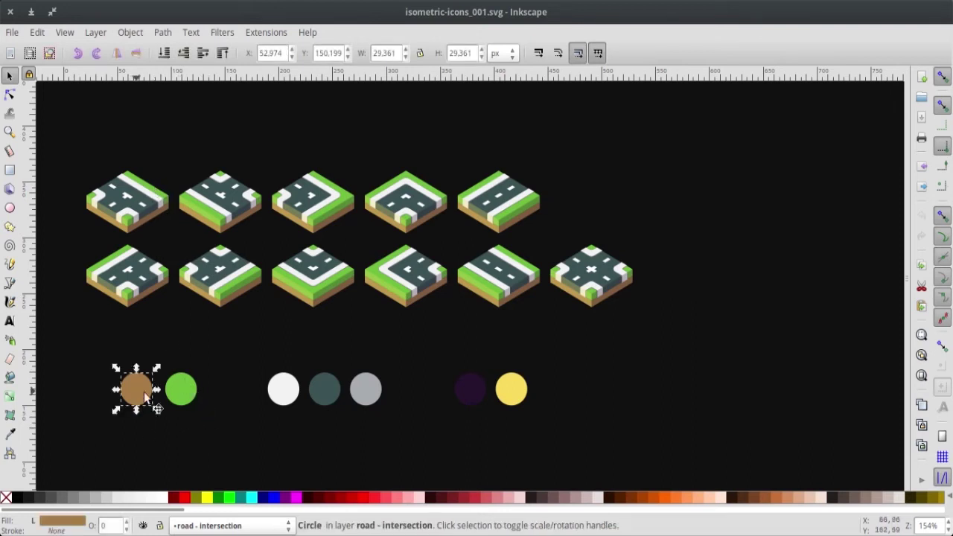
{"action": "left_click", "coordinate": [183, 391]}
{"action": "left_click", "coordinate": [283, 390]}
{"action": "left_click", "coordinate": [330, 394]}
{"action": "left_click", "coordinate": [365, 390]}
{"action": "left_click", "coordinate": [470, 392]}
{"action": "left_click", "coordinate": [515, 394]}
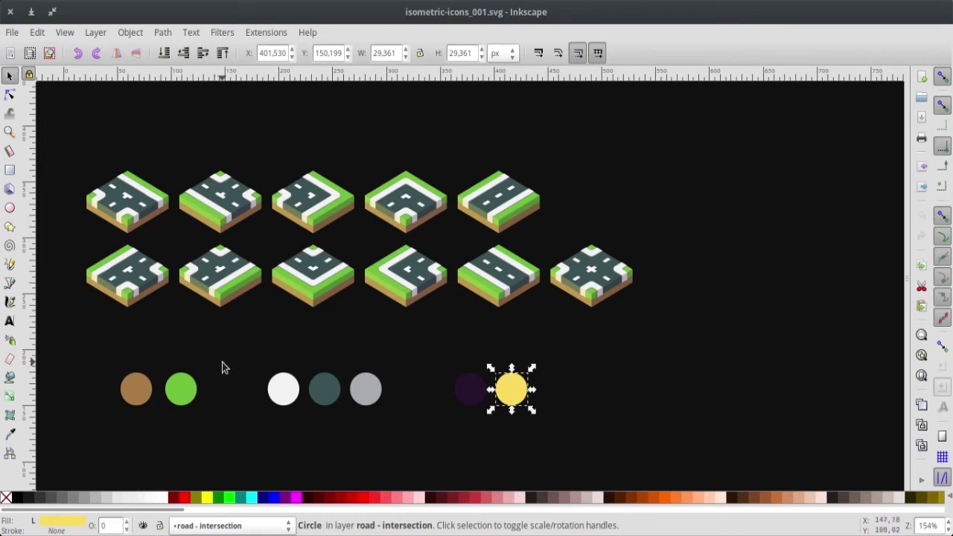
{"action": "left_click", "coordinate": [189, 390]}
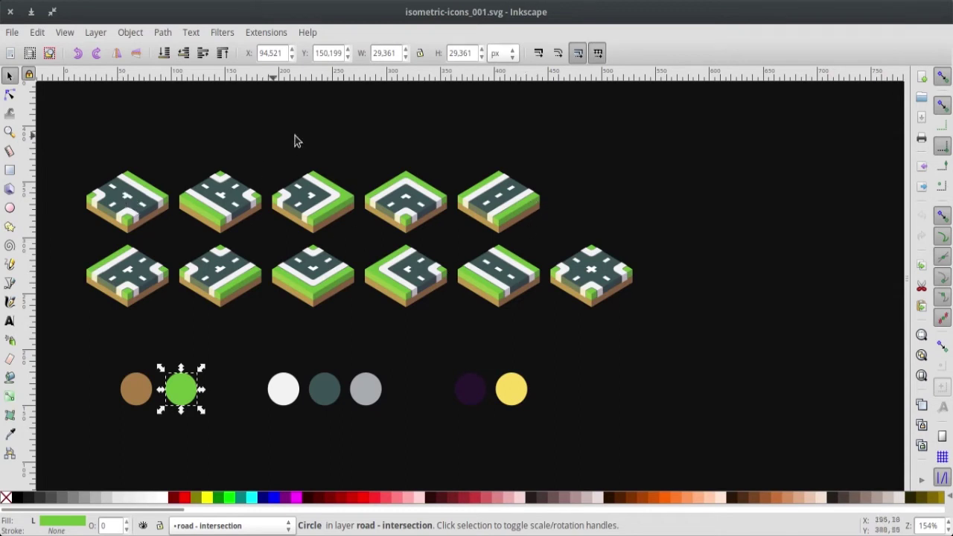
{"action": "left_click", "coordinate": [95, 32]}
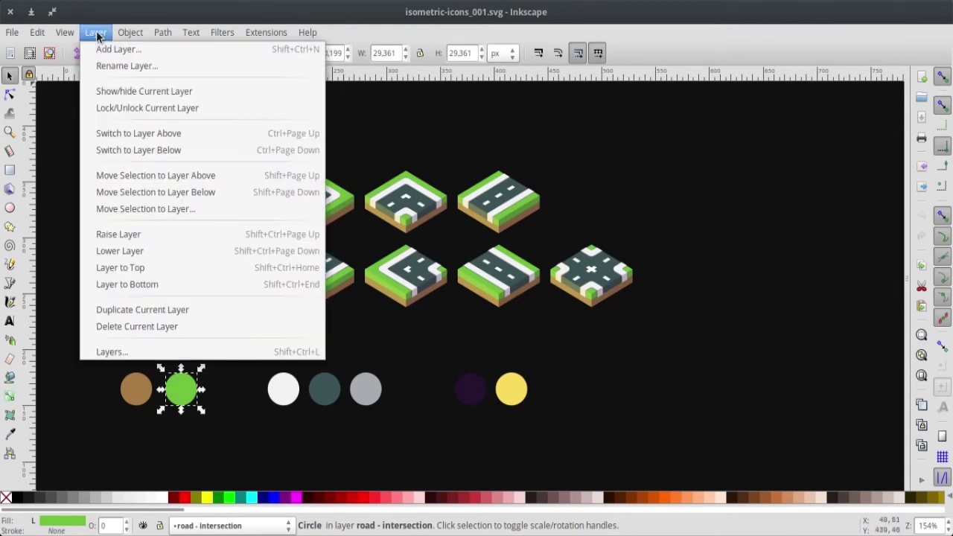
{"action": "mouse_move", "coordinate": [65, 32]}
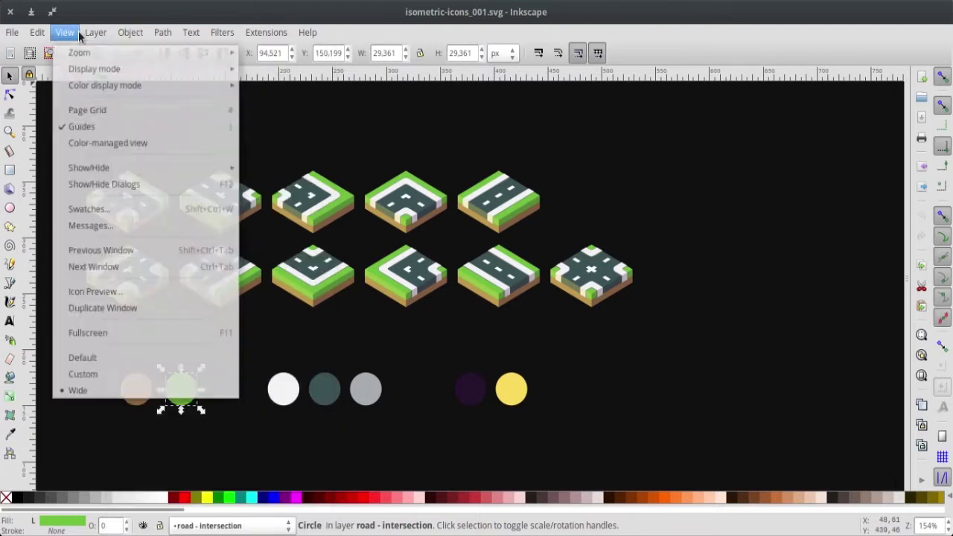
Open the Swatches dock, widening it and enlarging its area into tall colour stripes
{"action": "left_click", "coordinate": [99, 210]}
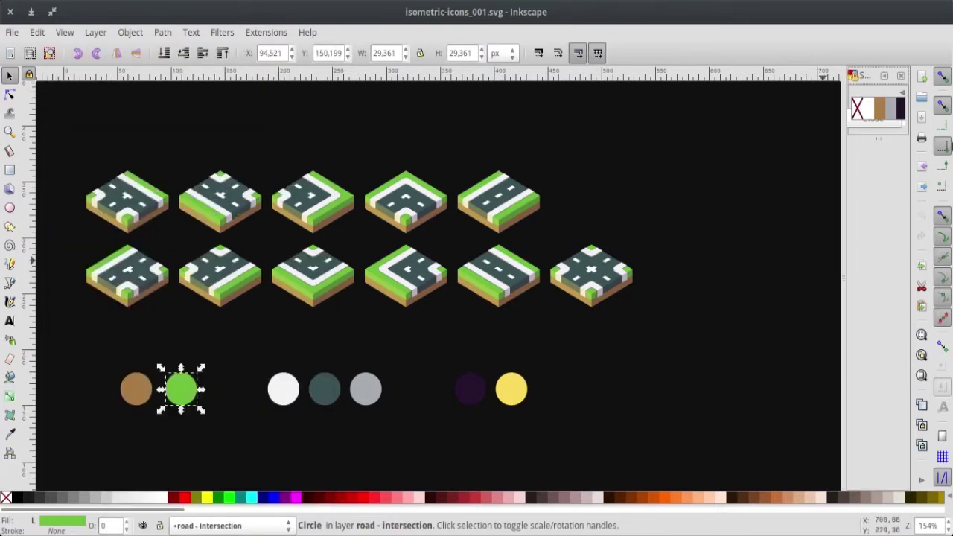
{"action": "left_click_drag", "start_coordinate": [845, 220], "coordinate": [674, 215]}
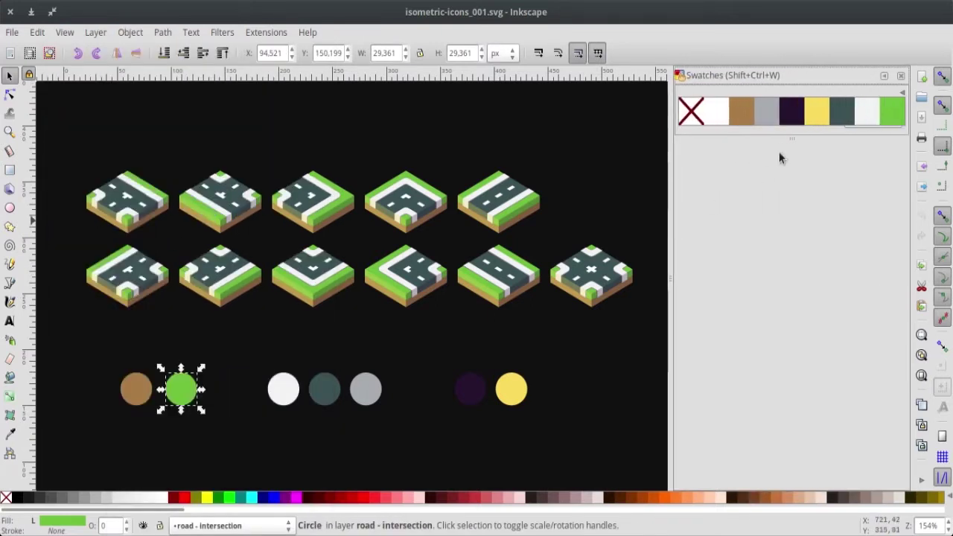
{"action": "left_click_drag", "start_coordinate": [791, 136], "coordinate": [780, 248]}
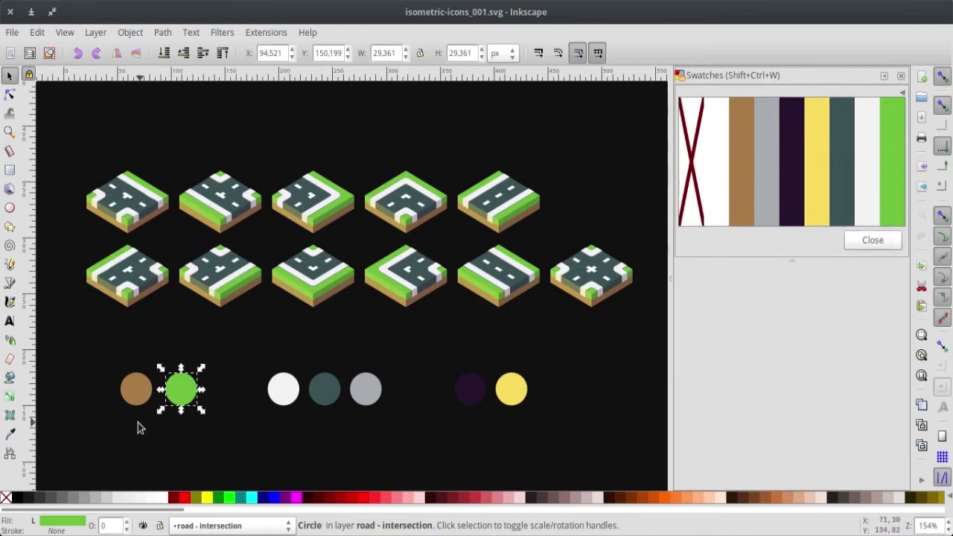
Inspect each palette circle's fill, ending on the green circle's swatch 5462 in Fill and Stroke
{"action": "left_click", "coordinate": [169, 408]}
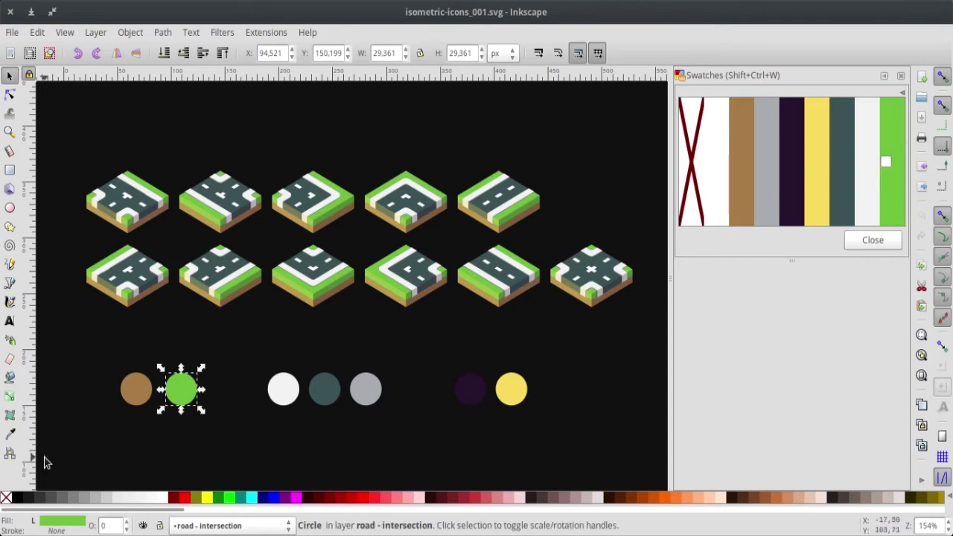
{"action": "left_click", "coordinate": [132, 392]}
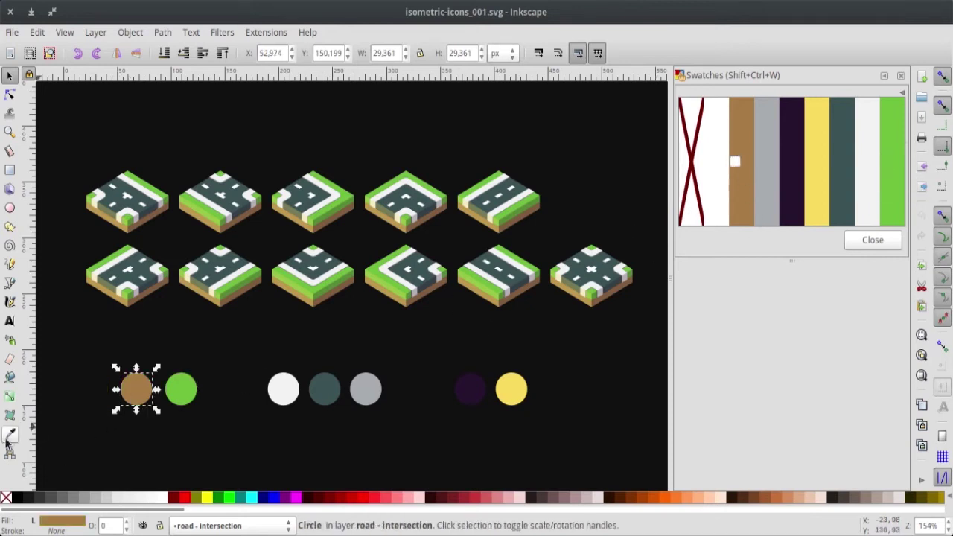
{"action": "left_click", "coordinate": [285, 392]}
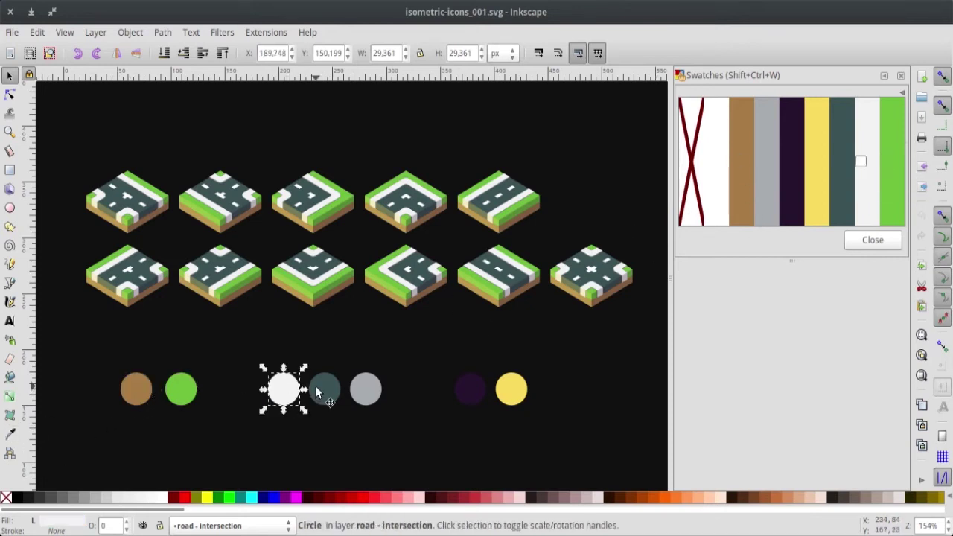
{"action": "left_click", "coordinate": [318, 390]}
{"action": "left_click", "coordinate": [363, 390]}
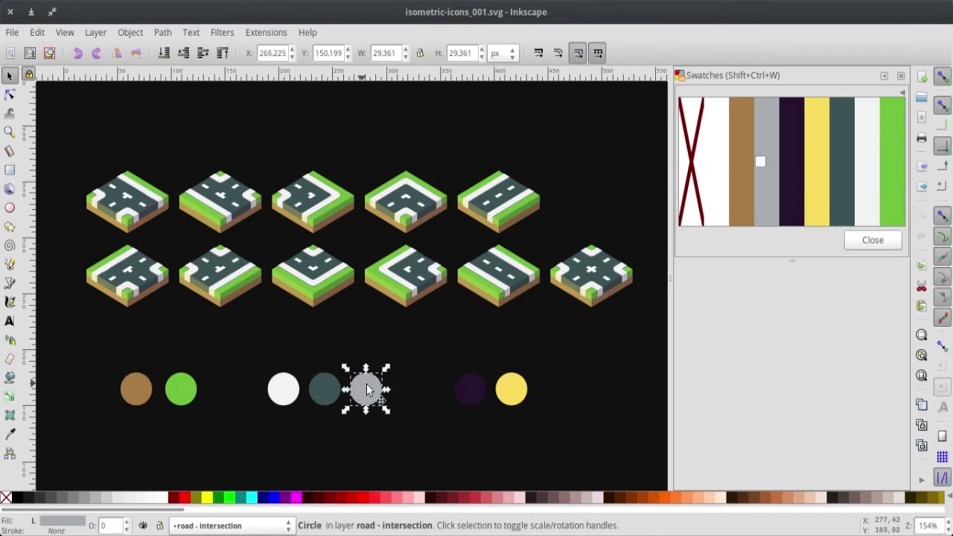
{"action": "left_click", "coordinate": [466, 387]}
{"action": "left_click", "coordinate": [509, 389]}
{"action": "left_click", "coordinate": [396, 448]}
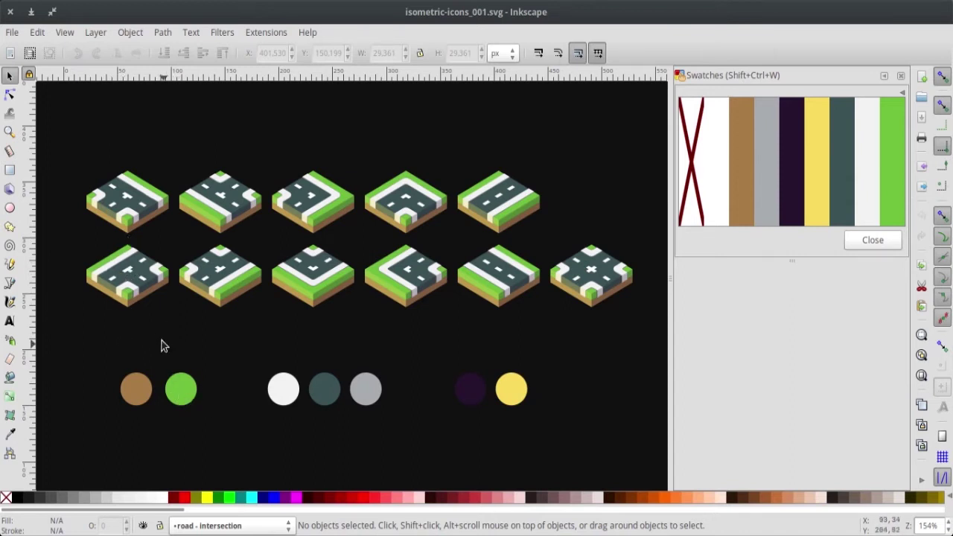
{"action": "left_click", "coordinate": [183, 394]}
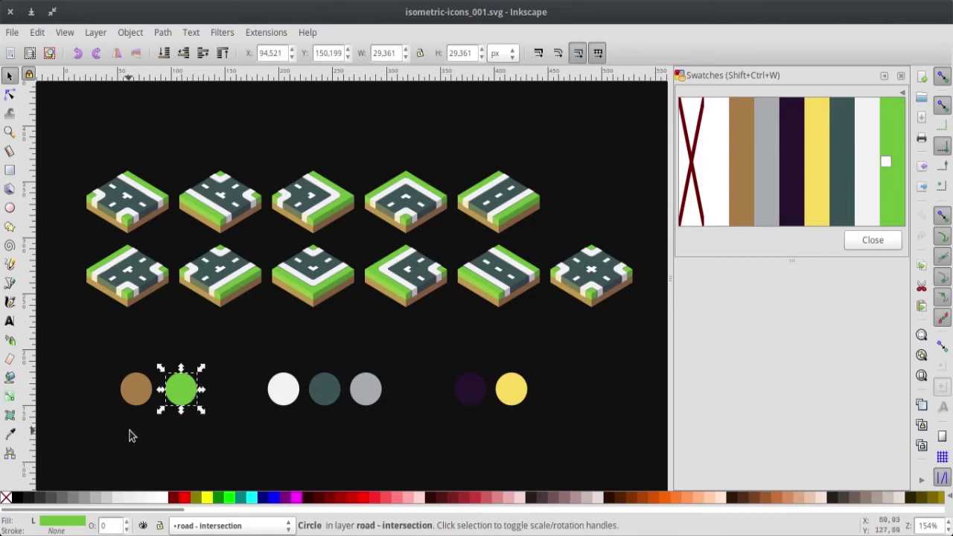
{"action": "key", "text": "ctrl+shift+f"}
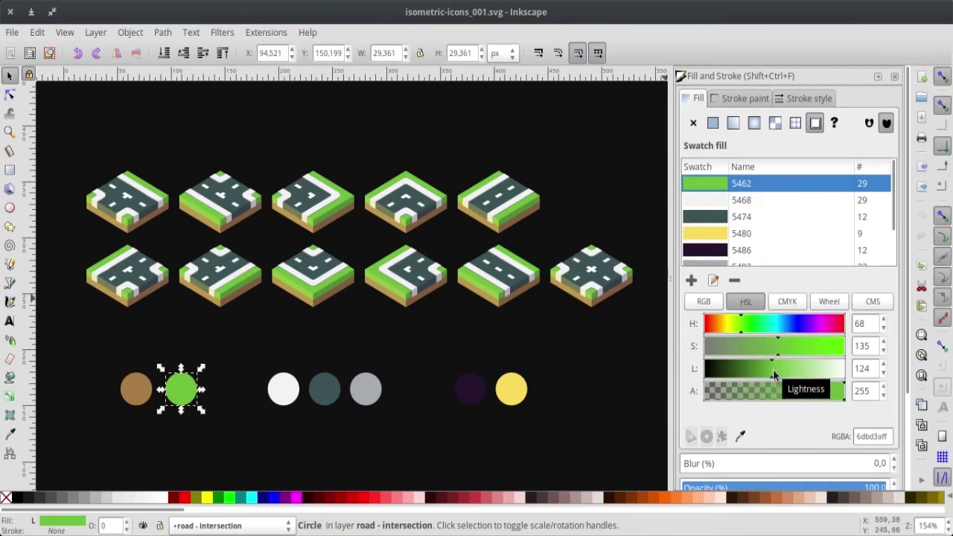
Recolour swatch 5462 via HSL to a deeper green, RGBA 14a951ff (hue 102, lightness 94)
{"action": "left_click", "coordinate": [790, 353]}
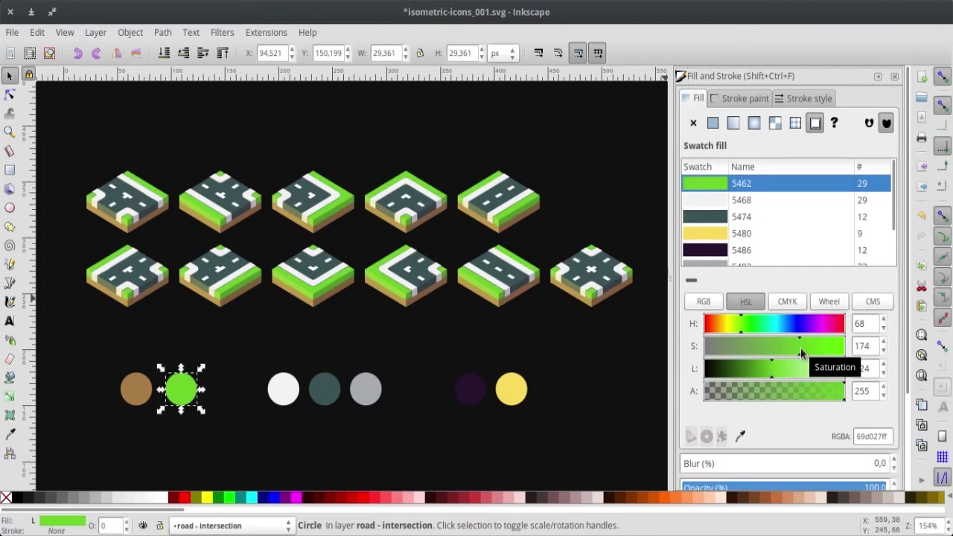
{"action": "left_click_drag", "start_coordinate": [790, 353], "coordinate": [813, 351]}
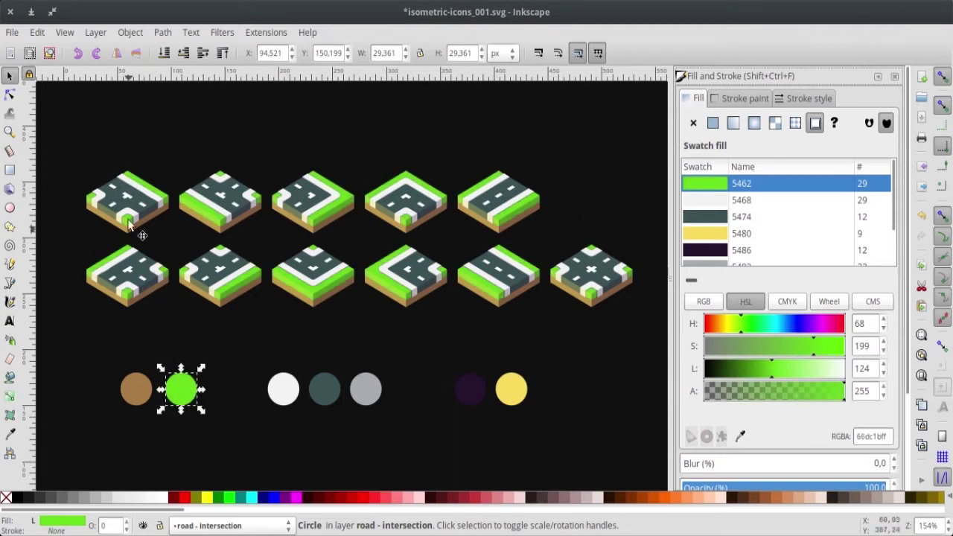
{"action": "left_click", "coordinate": [753, 369]}
{"action": "left_click_drag", "start_coordinate": [754, 368], "coordinate": [718, 375]}
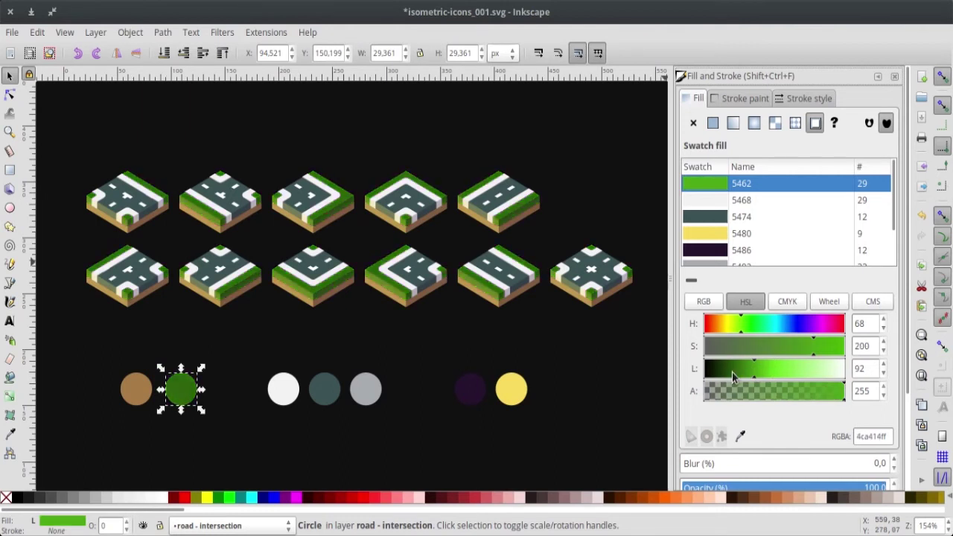
{"action": "left_click_drag", "start_coordinate": [718, 376], "coordinate": [774, 374]}
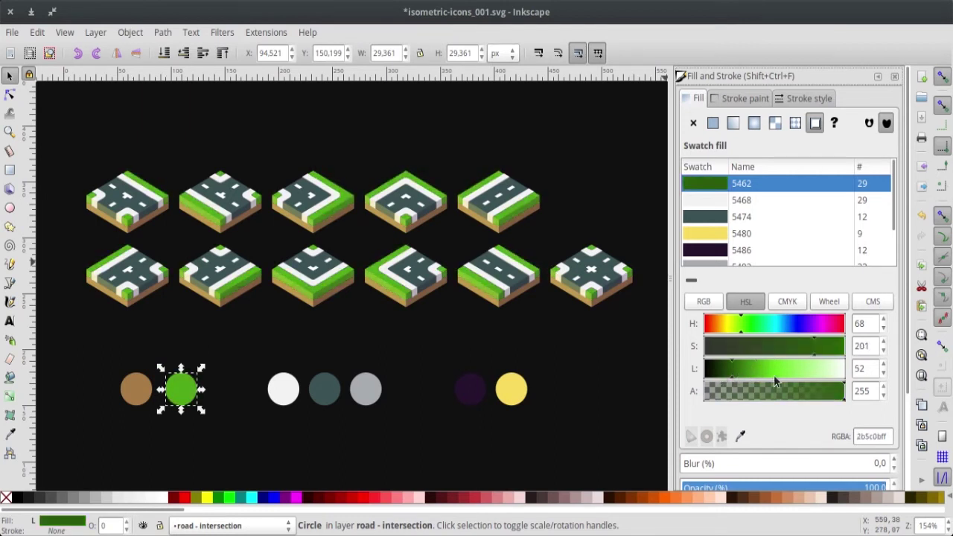
{"action": "left_click", "coordinate": [760, 326]}
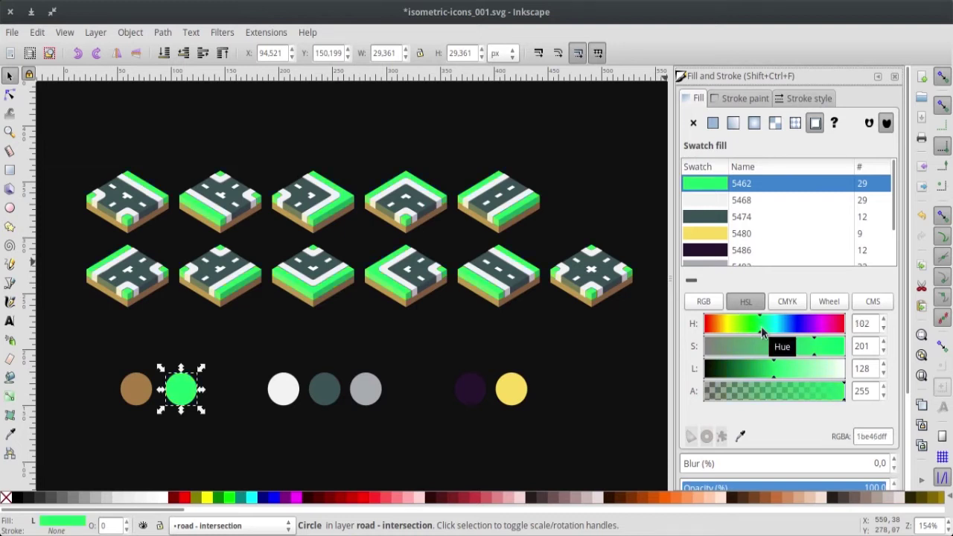
{"action": "left_click_drag", "start_coordinate": [763, 372], "coordinate": [756, 374]}
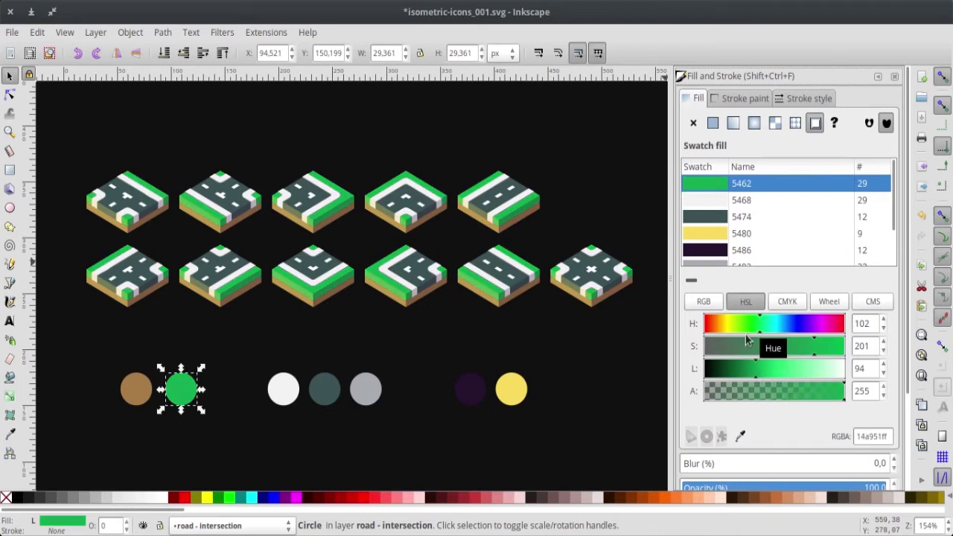
{"action": "left_click", "coordinate": [319, 387]}
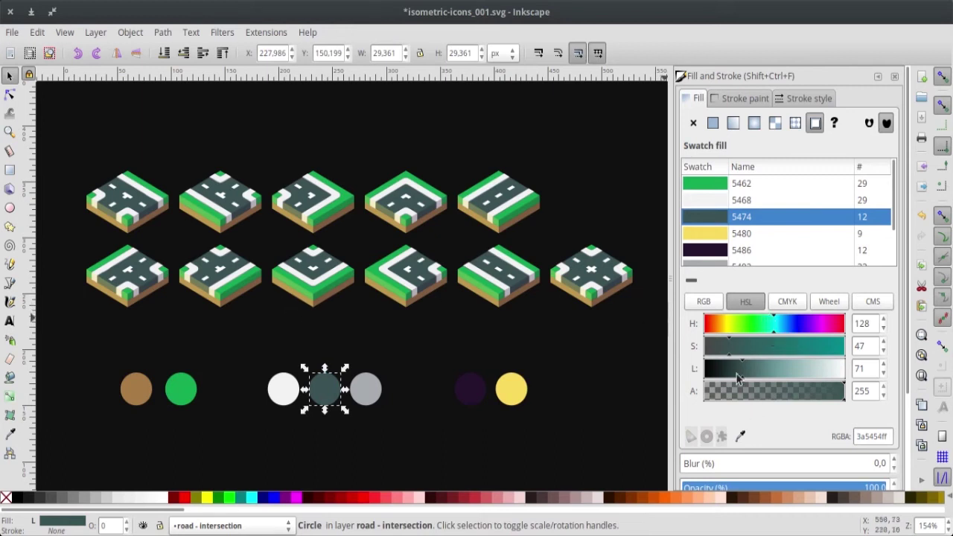
Darken the road's grey swatch and recolour purple swatch 5486 to near-black indigo 1e1138ff
{"action": "left_click_drag", "start_coordinate": [731, 370], "coordinate": [725, 372]}
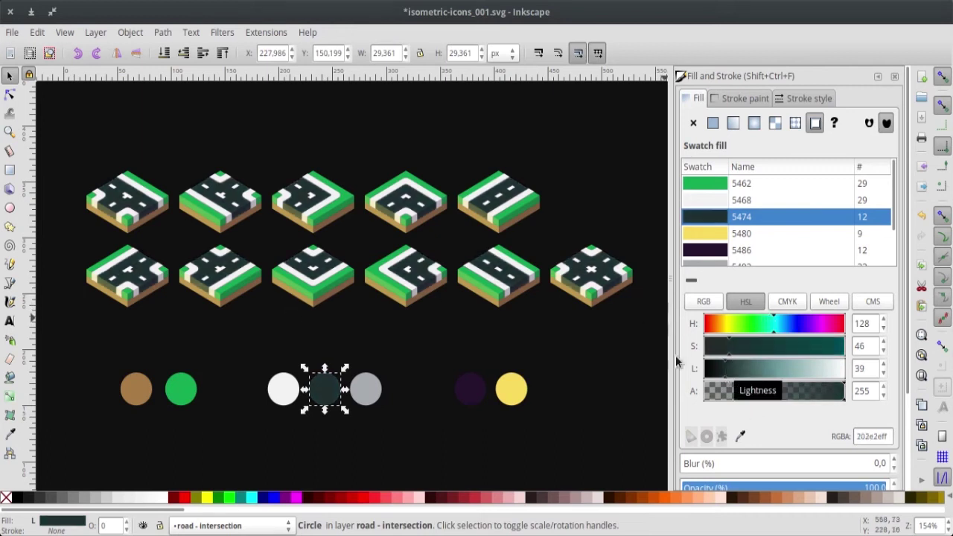
{"action": "left_click", "coordinate": [310, 351]}
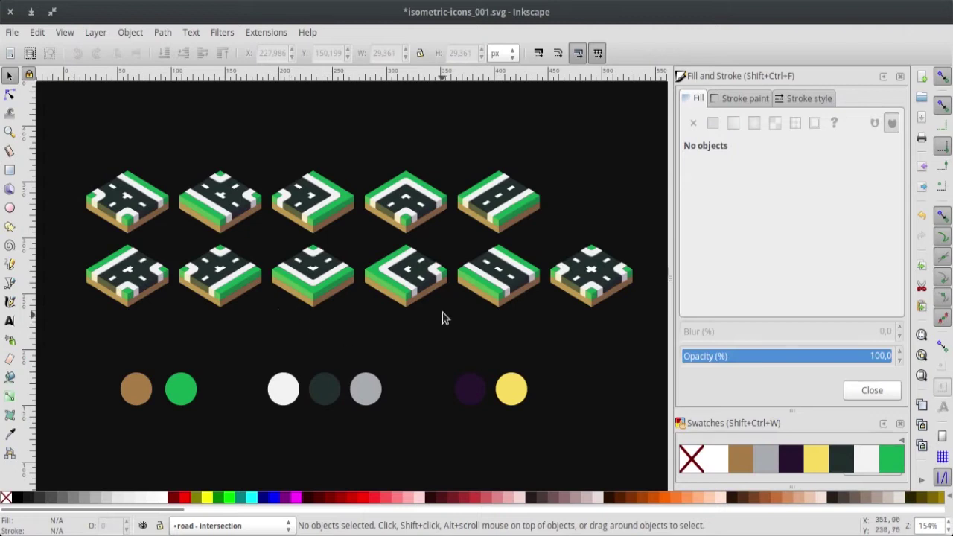
{"action": "left_click", "coordinate": [467, 398]}
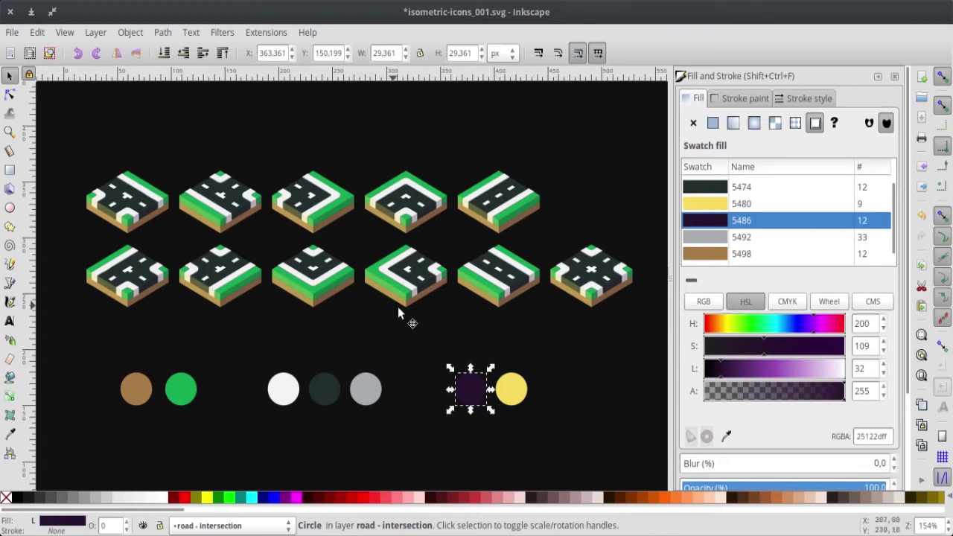
{"action": "mouse_move", "coordinate": [745, 372]}
{"action": "left_mouse_down"}
{"action": "mouse_move", "coordinate": [804, 370]}
{"action": "mouse_move", "coordinate": [756, 370]}
{"action": "mouse_move", "coordinate": [794, 369]}
{"action": "left_mouse_up"}
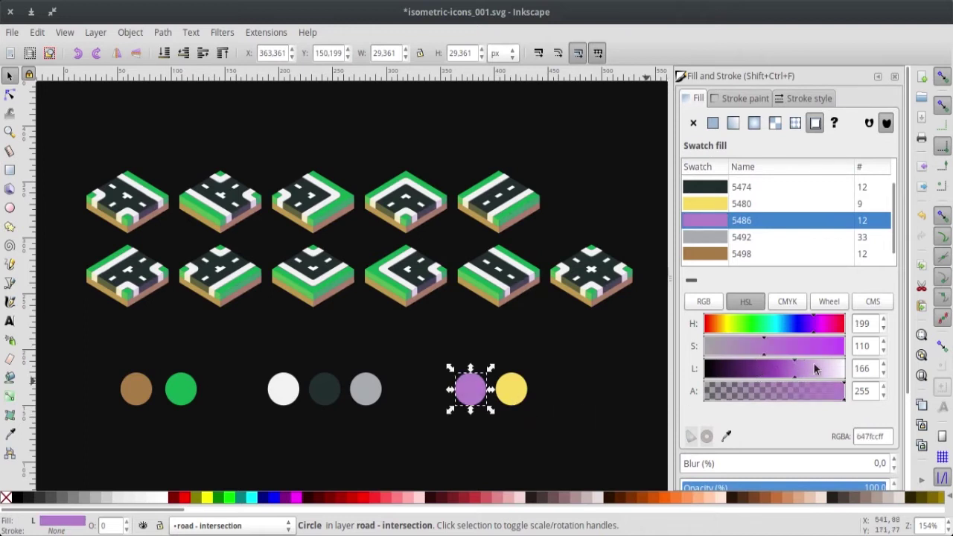
{"action": "mouse_move", "coordinate": [790, 333]}
{"action": "left_mouse_down"}
{"action": "mouse_move", "coordinate": [781, 330]}
{"action": "mouse_move", "coordinate": [787, 325]}
{"action": "left_mouse_up"}
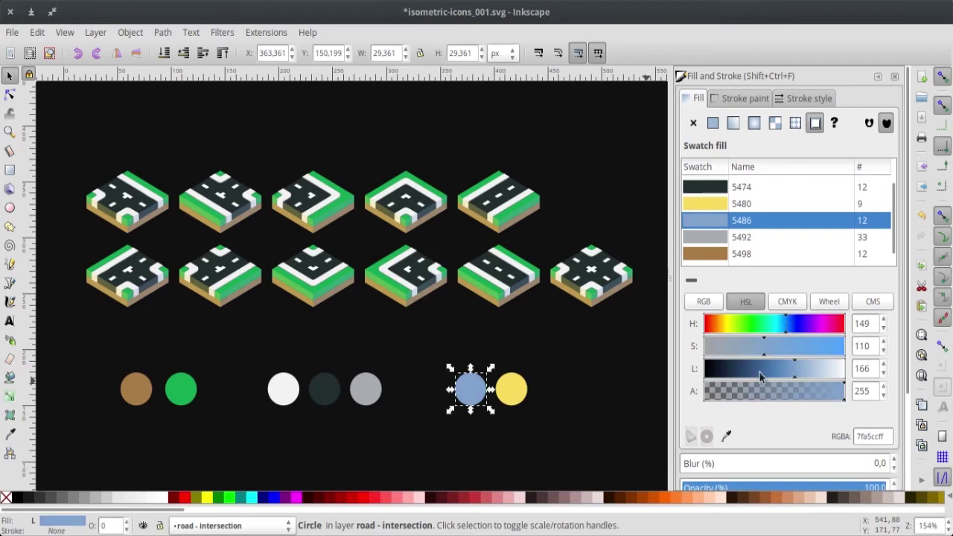
{"action": "left_click_drag", "start_coordinate": [760, 374], "coordinate": [722, 373]}
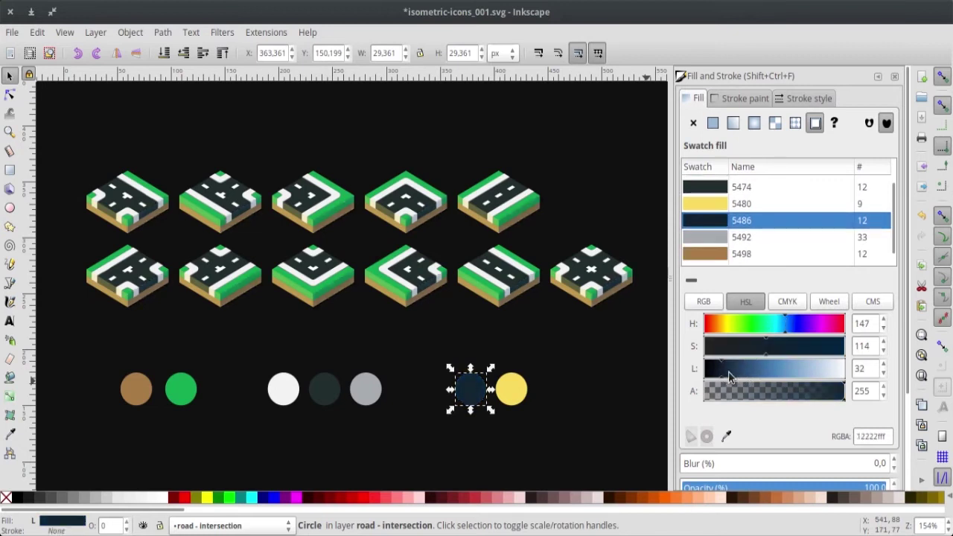
{"action": "left_click_drag", "start_coordinate": [722, 372], "coordinate": [734, 370]}
{"action": "mouse_move", "coordinate": [787, 324]}
{"action": "left_mouse_down"}
{"action": "mouse_move", "coordinate": [831, 330]}
{"action": "mouse_move", "coordinate": [806, 332]}
{"action": "left_mouse_up"}
{"action": "left_click_drag", "start_coordinate": [728, 378], "coordinate": [723, 371]}
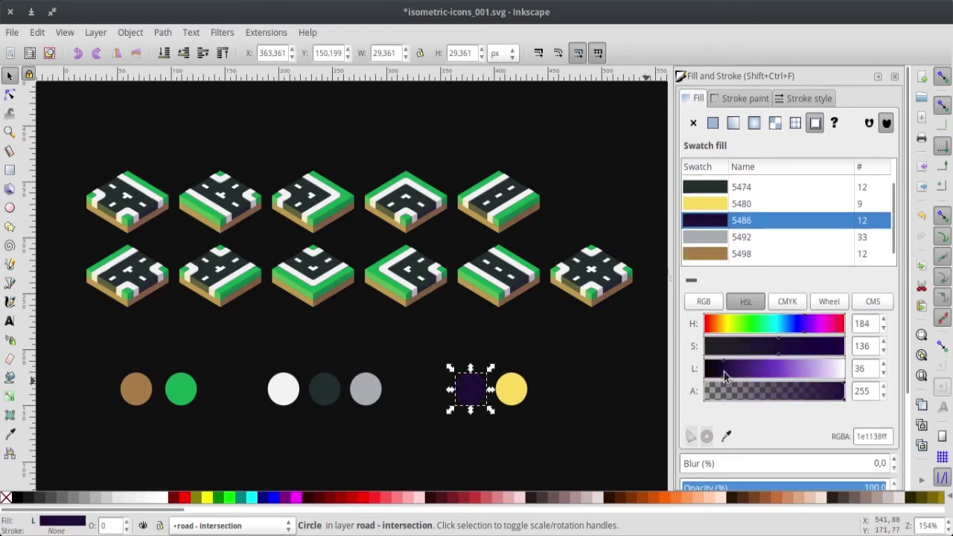
{"action": "left_click", "coordinate": [490, 317]}
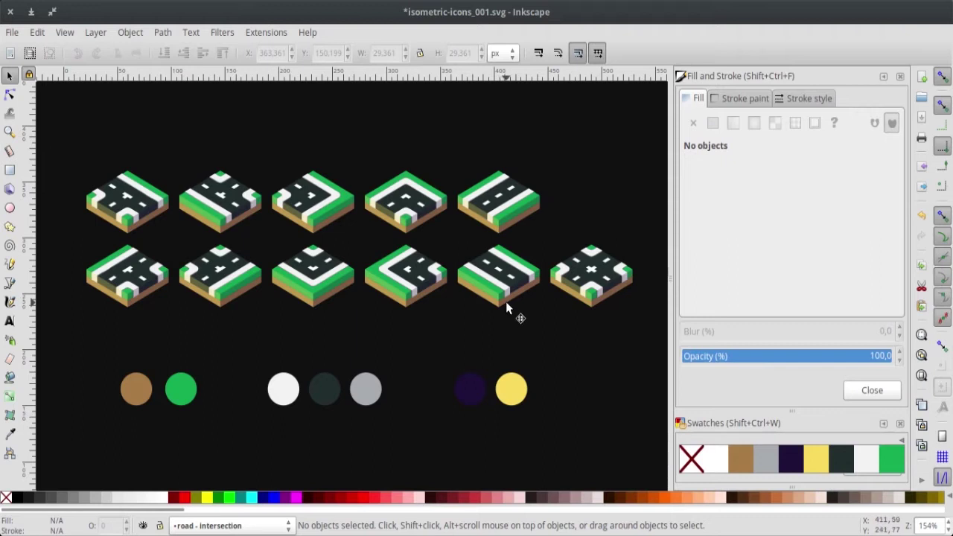
{"action": "left_click", "coordinate": [505, 304]}
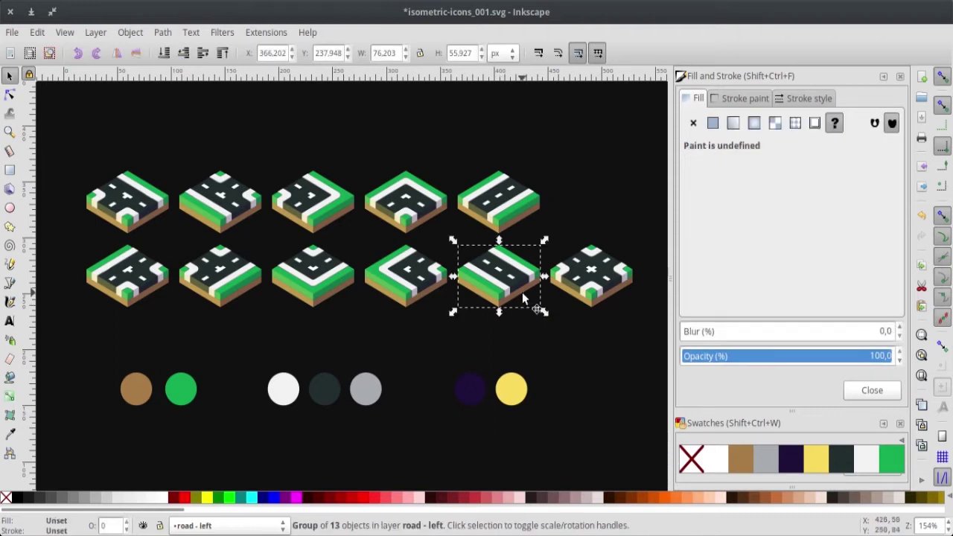
Check a tile shading face's swatch and opacity, then show the yellow circle's swatch 5480
{"action": "left_click", "coordinate": [522, 297], "text": "ctrl"}
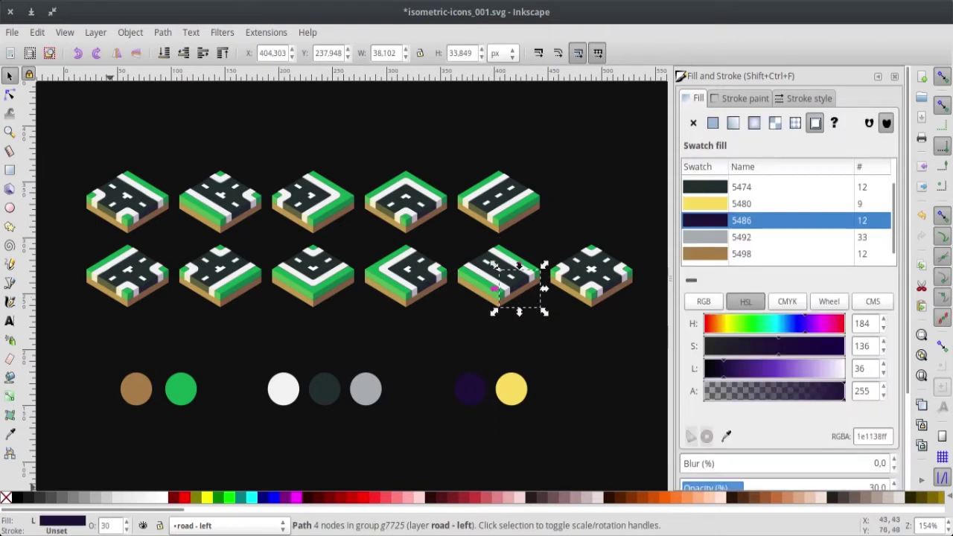
{"action": "left_click", "coordinate": [111, 527]}
{"action": "left_click", "coordinate": [454, 349]}
{"action": "left_click", "coordinate": [511, 390]}
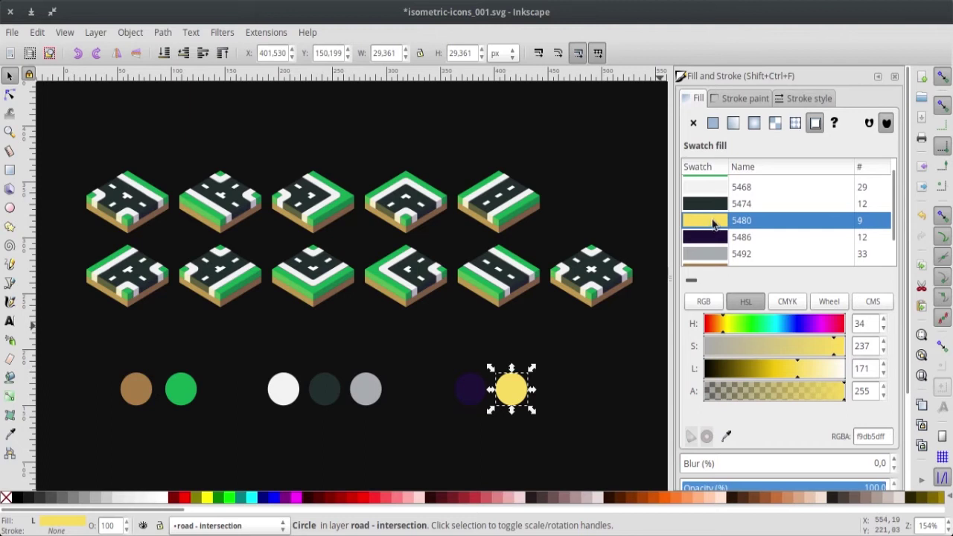
Shift swatch 5480 from yellow toward a pale light blue
{"action": "left_click_drag", "start_coordinate": [767, 366], "coordinate": [721, 369]}
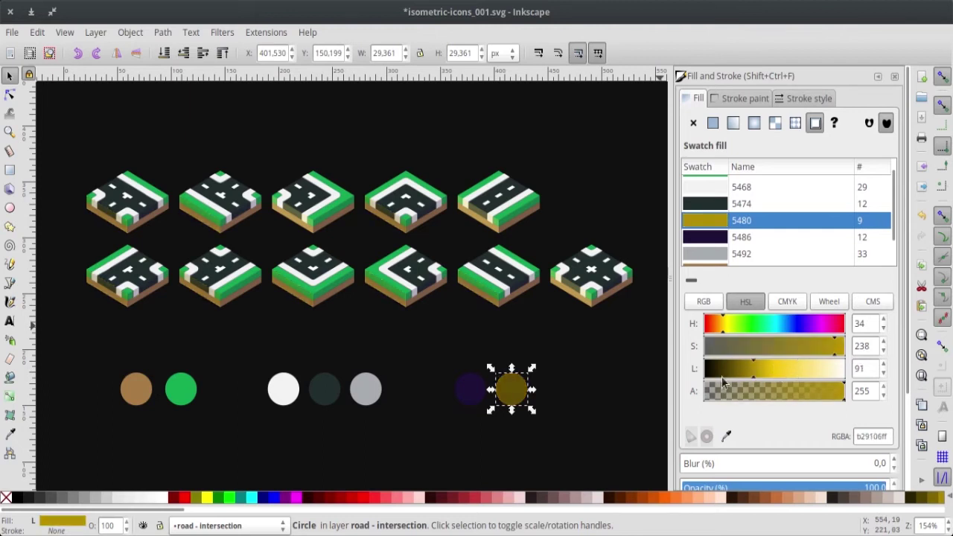
{"action": "left_click_drag", "start_coordinate": [813, 377], "coordinate": [818, 372]}
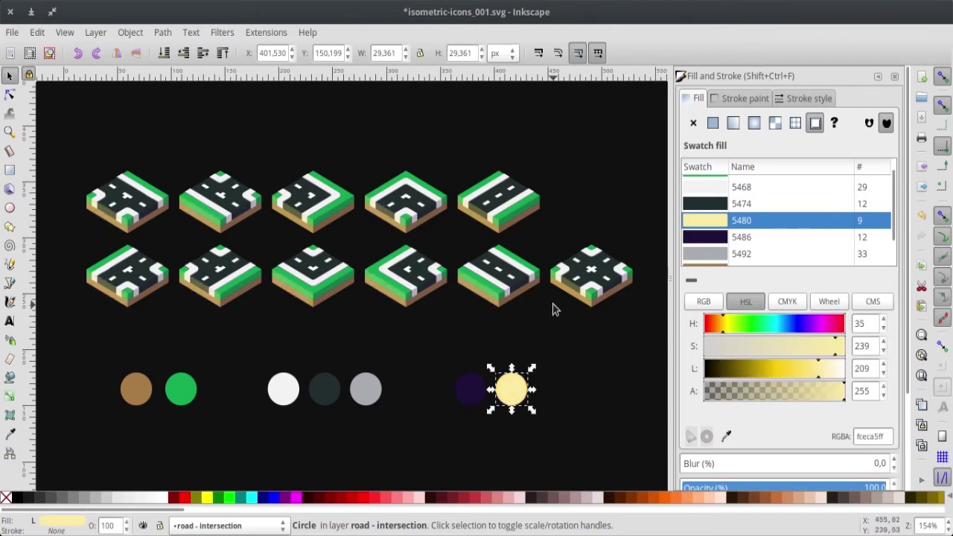
{"action": "left_click_drag", "start_coordinate": [773, 325], "coordinate": [784, 324]}
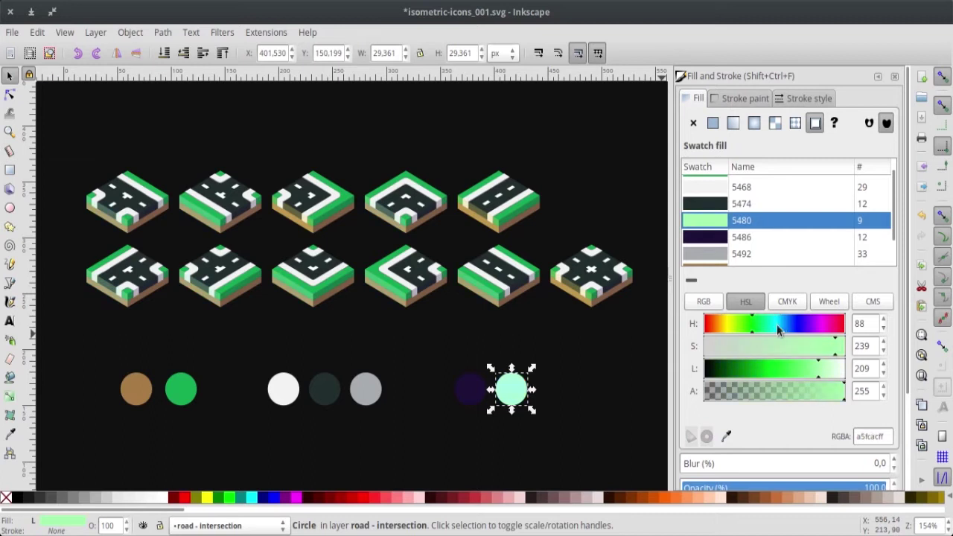
Assign swatch 5480 to the shading faces of the top-row road-right tile and the last tile
{"action": "left_click", "coordinate": [574, 295]}
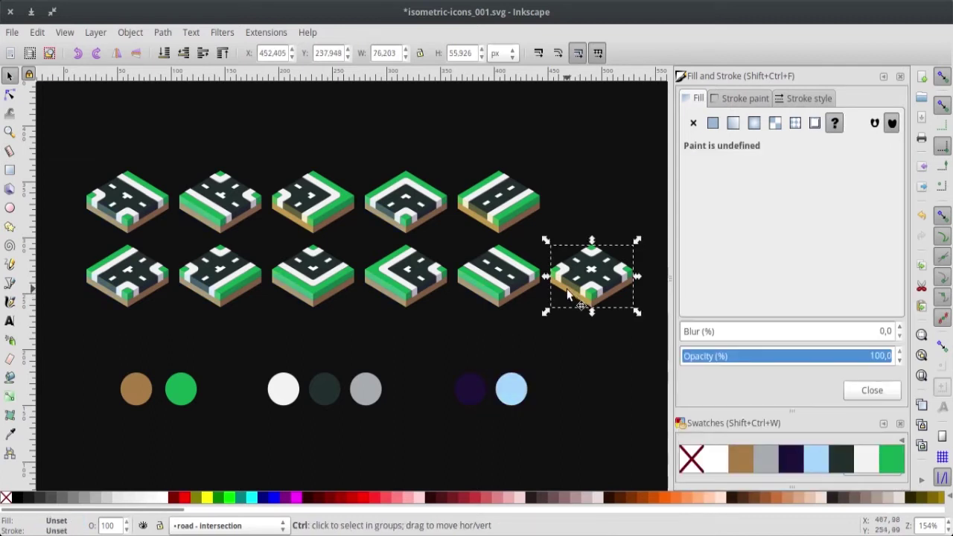
{"action": "left_click", "coordinate": [568, 295], "text": "ctrl"}
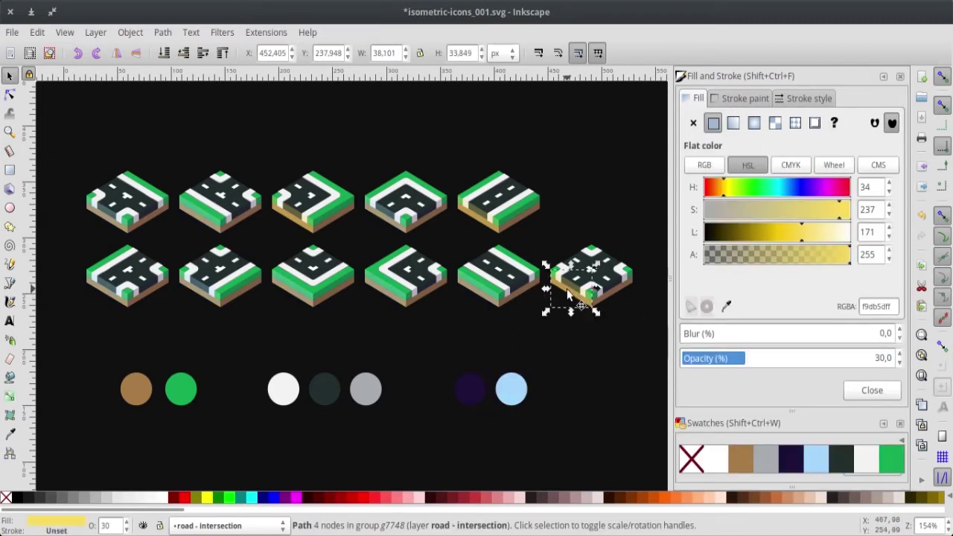
{"action": "left_click", "coordinate": [481, 216], "text": "ctrl"}
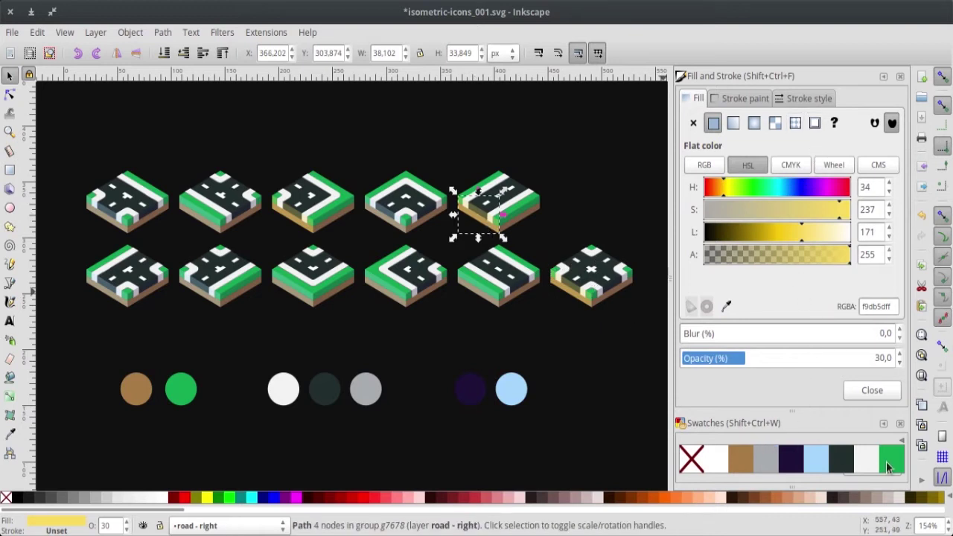
{"action": "left_click", "coordinate": [824, 463]}
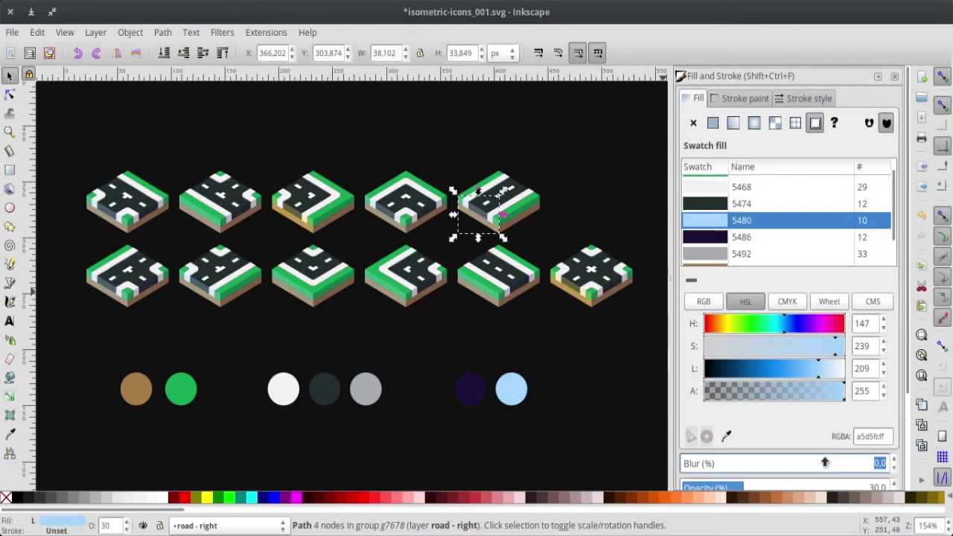
{"action": "scroll", "coordinate": [758, 241], "scroll_direction": "down", "scroll_amount": 2}
{"action": "scroll", "coordinate": [758, 244], "scroll_direction": "up", "scroll_amount": 2}
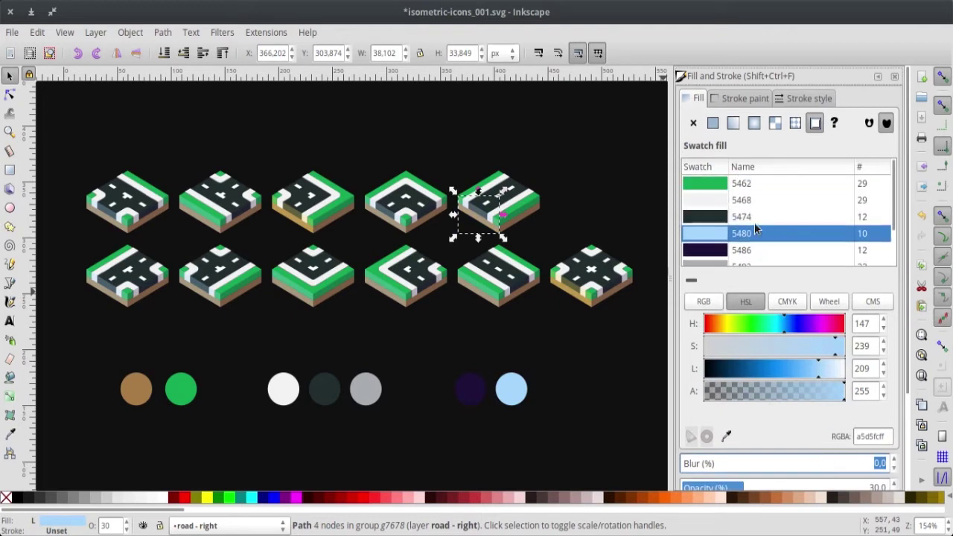
{"action": "left_click", "coordinate": [570, 292], "text": "ctrl"}
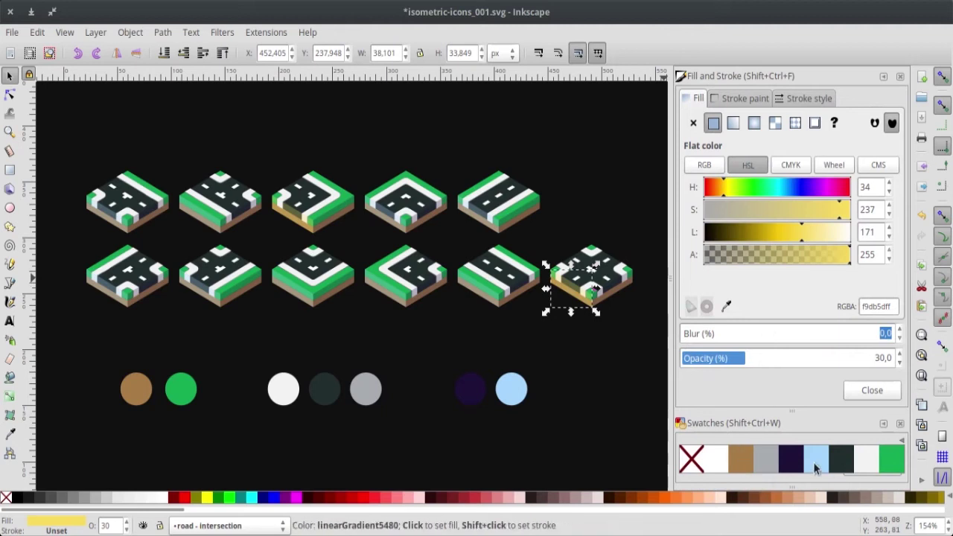
{"action": "left_click", "coordinate": [816, 465]}
Darken swatch 5480 to deep blue and apply it to the third tile's yellow shading face
{"action": "left_click", "coordinate": [575, 428]}
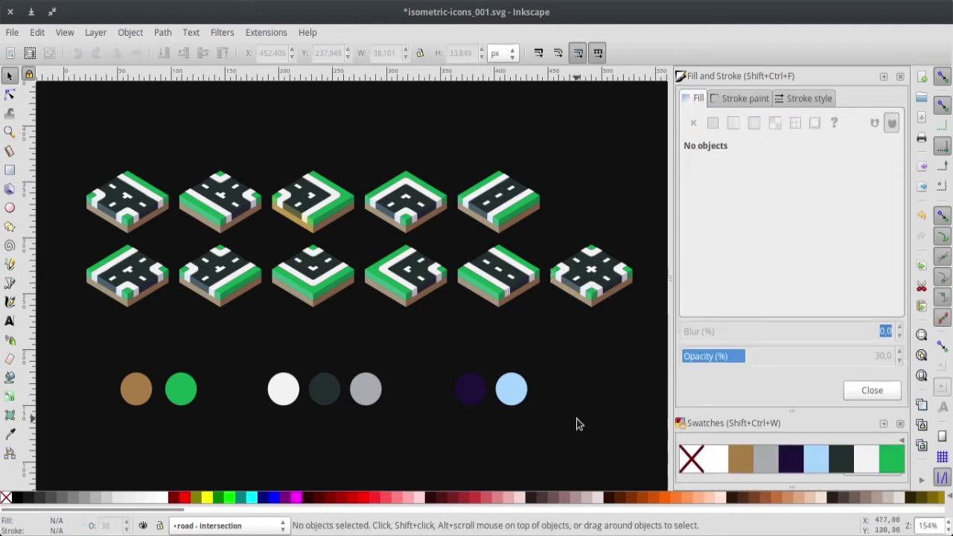
{"action": "left_click", "coordinate": [510, 389]}
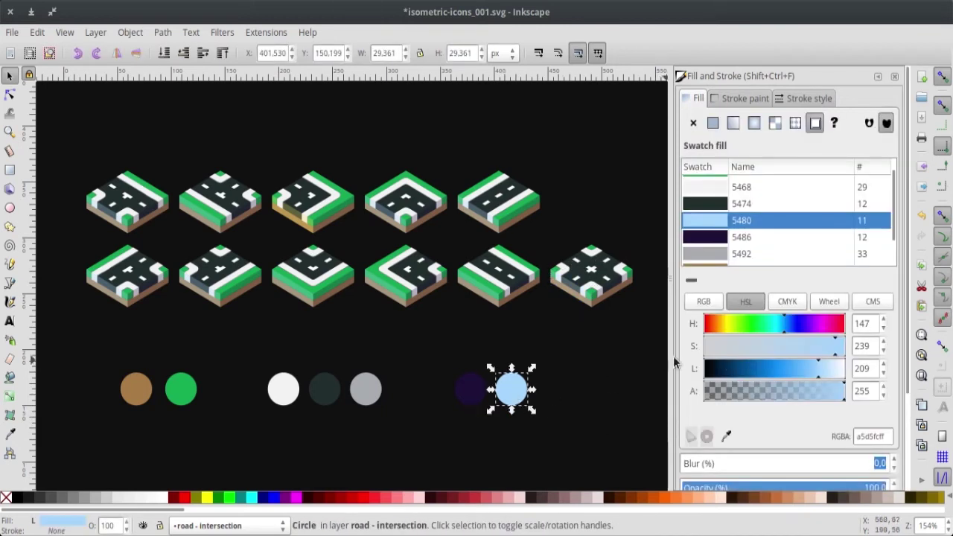
{"action": "left_click_drag", "start_coordinate": [798, 369], "coordinate": [804, 369]}
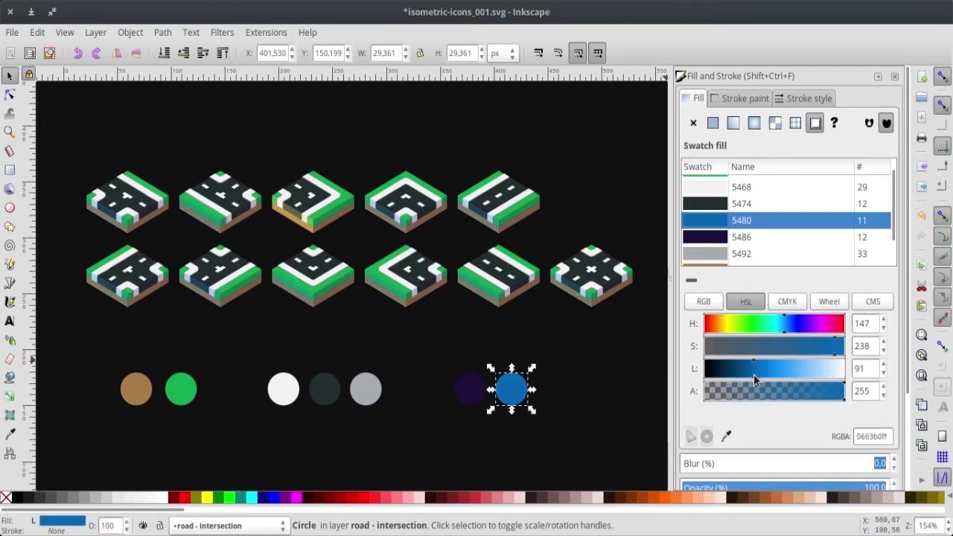
{"action": "left_click", "coordinate": [757, 368]}
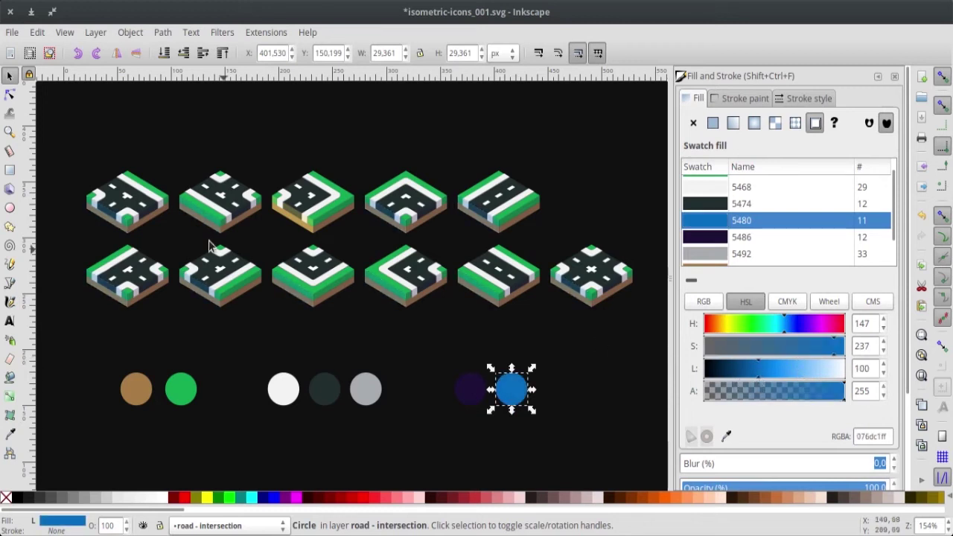
{"action": "left_click", "coordinate": [294, 218], "text": "ctrl"}
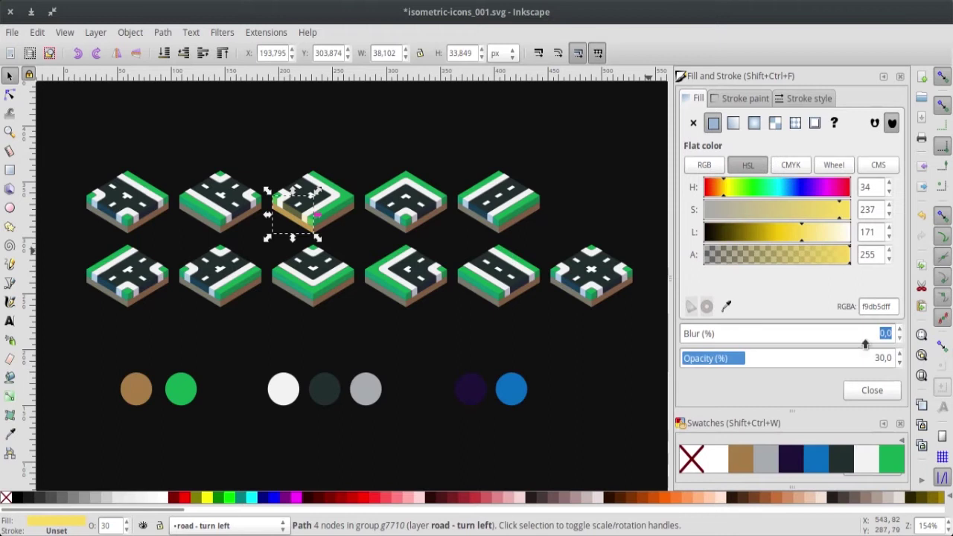
{"action": "left_click", "coordinate": [817, 466]}
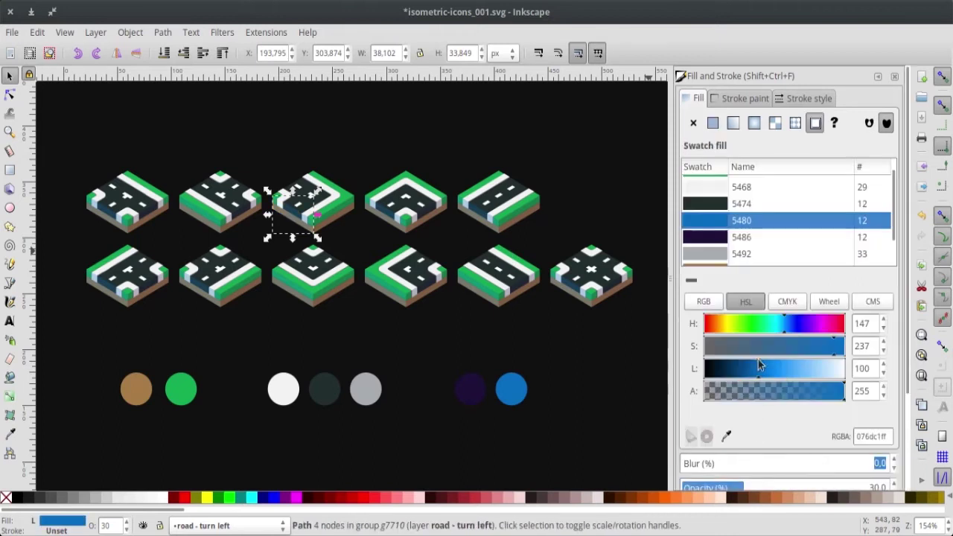
Recolour swatch 5480 to light green, RGBA 8ffb7bff (hue 78, lightness 187)
{"action": "left_click_drag", "start_coordinate": [775, 369], "coordinate": [801, 369]}
{"action": "mouse_move", "coordinate": [774, 323]}
{"action": "left_mouse_down"}
{"action": "mouse_move", "coordinate": [725, 325]}
{"action": "mouse_move", "coordinate": [817, 325]}
{"action": "left_mouse_up"}
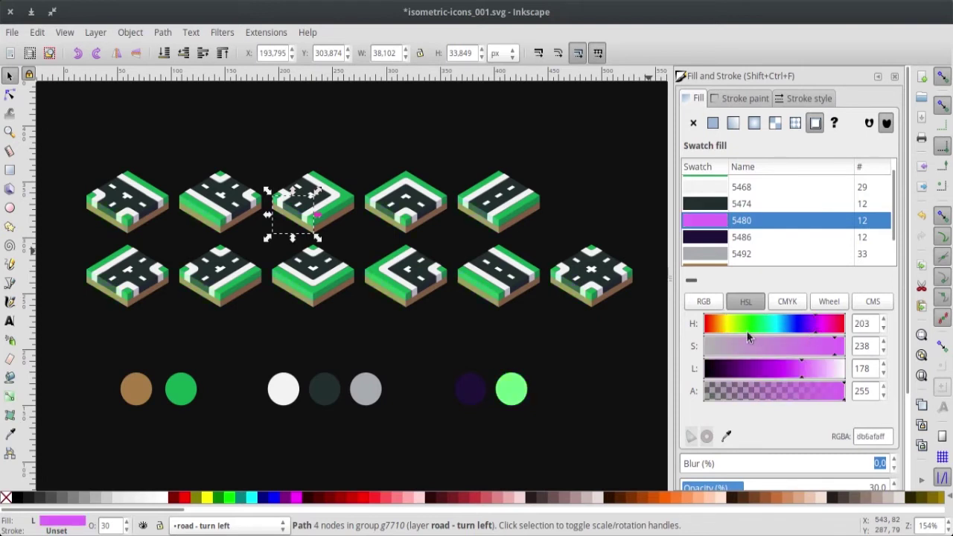
{"action": "left_click_drag", "start_coordinate": [748, 337], "coordinate": [746, 326]}
{"action": "left_click", "coordinate": [806, 369]}
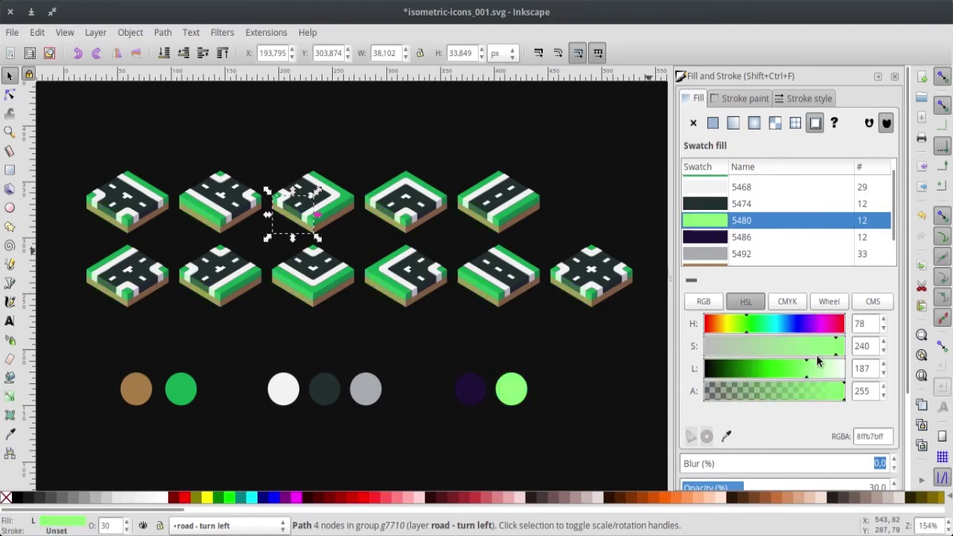
{"action": "left_click", "coordinate": [444, 350]}
{"action": "mouse_move", "coordinate": [461, 340]}
{"action": "left_mouse_down"}
{"action": "mouse_move", "coordinate": [421, 338]}
{"action": "mouse_move", "coordinate": [440, 299]}
{"action": "left_mouse_up"}
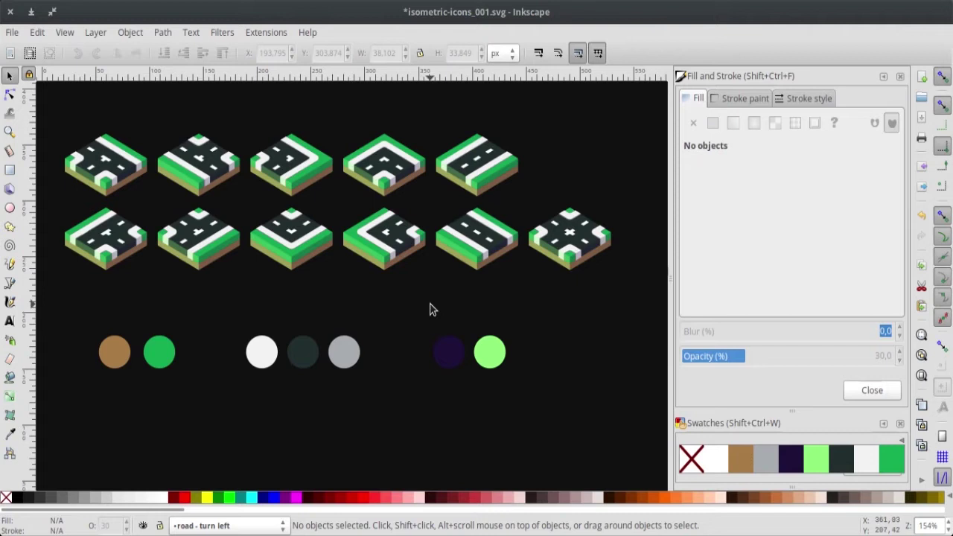
{"action": "scroll", "coordinate": [556, 331], "scroll_direction": "down", "scroll_amount": 1}
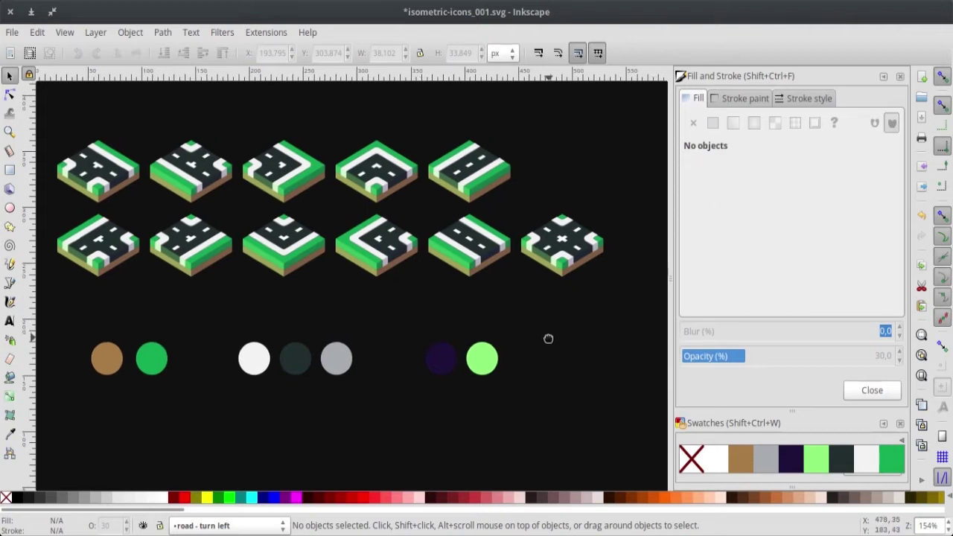
Draw two rectangles right of the tiles, filling the lower one with magenta
{"action": "left_click_drag", "start_coordinate": [540, 327], "coordinate": [471, 297]}
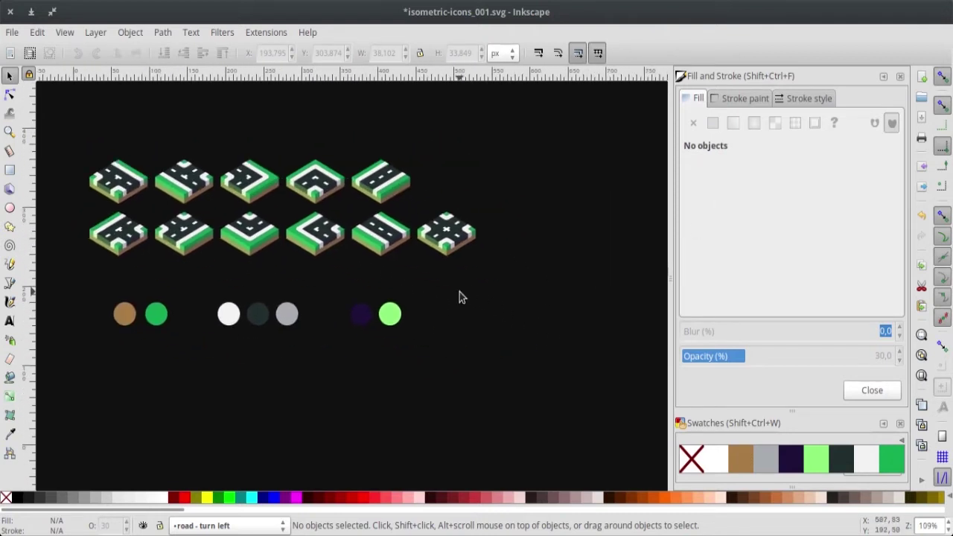
{"action": "key", "text": "r"}
{"action": "left_click_drag", "start_coordinate": [526, 143], "coordinate": [574, 203]}
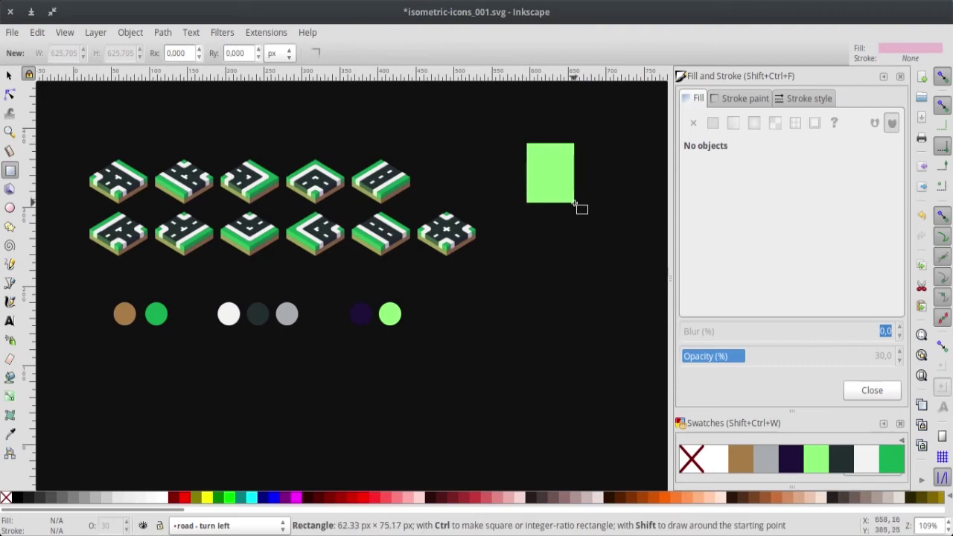
{"action": "left_click_drag", "start_coordinate": [535, 239], "coordinate": [595, 300]}
{"action": "key", "text": "s"}
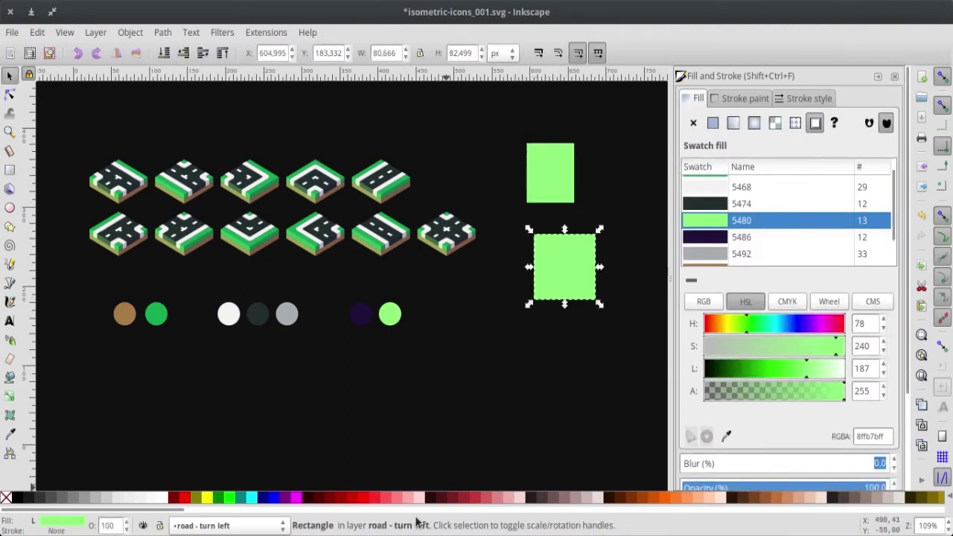
{"action": "left_click", "coordinate": [296, 497]}
Shift the upper rectangle's swatch 5480 from green to blue, RGBA 066bbdff
{"action": "left_click", "coordinate": [524, 333]}
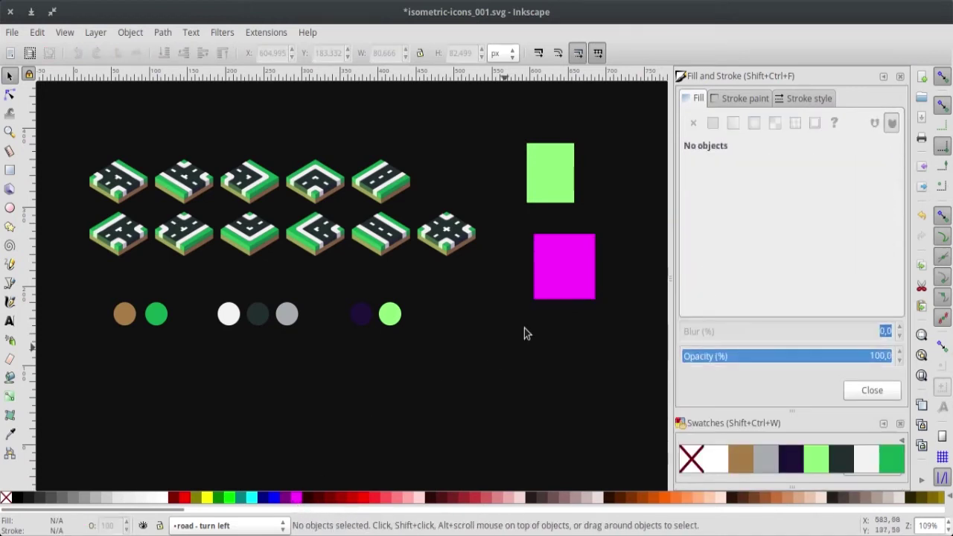
{"action": "left_click", "coordinate": [541, 174]}
{"action": "left_click_drag", "start_coordinate": [787, 366], "coordinate": [762, 369]}
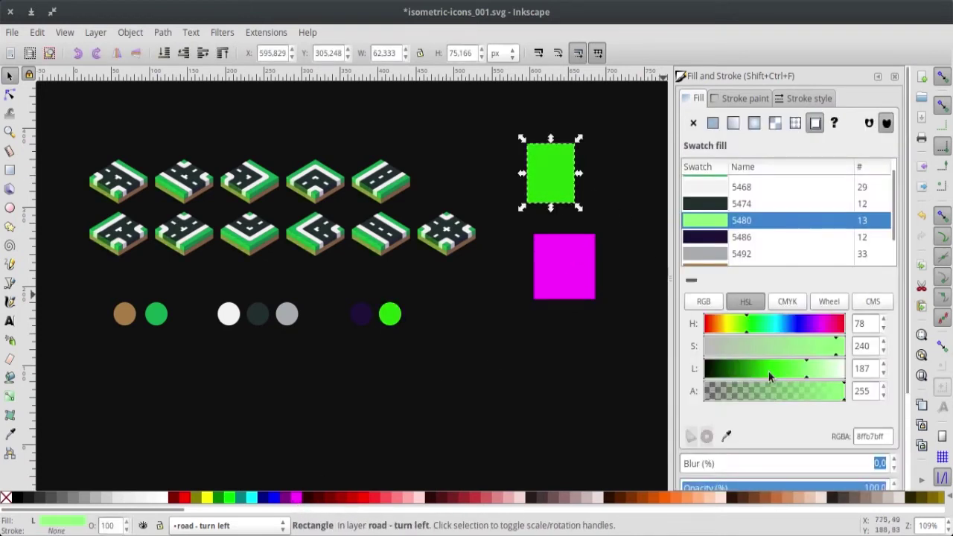
{"action": "left_click", "coordinate": [786, 325]}
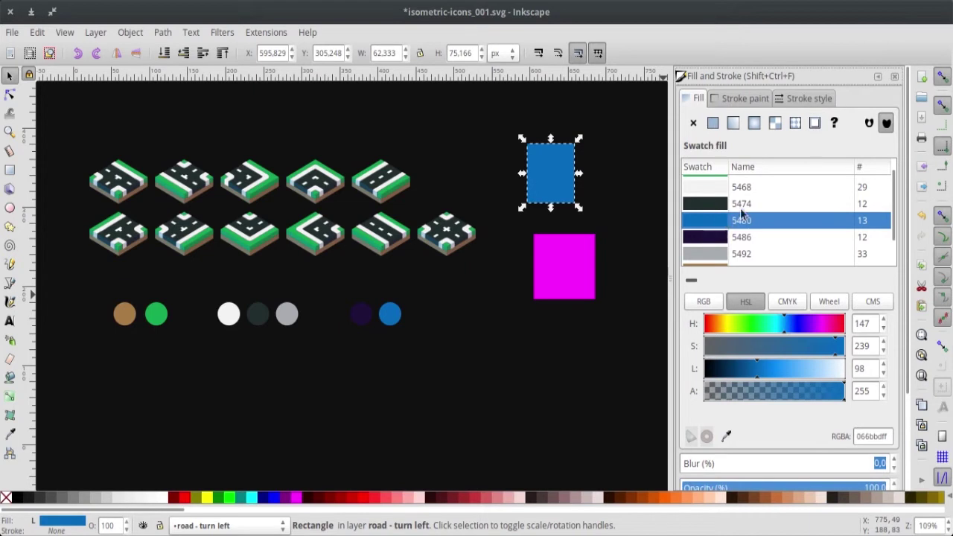
{"action": "scroll", "coordinate": [812, 217], "scroll_direction": "up", "scroll_amount": 1}
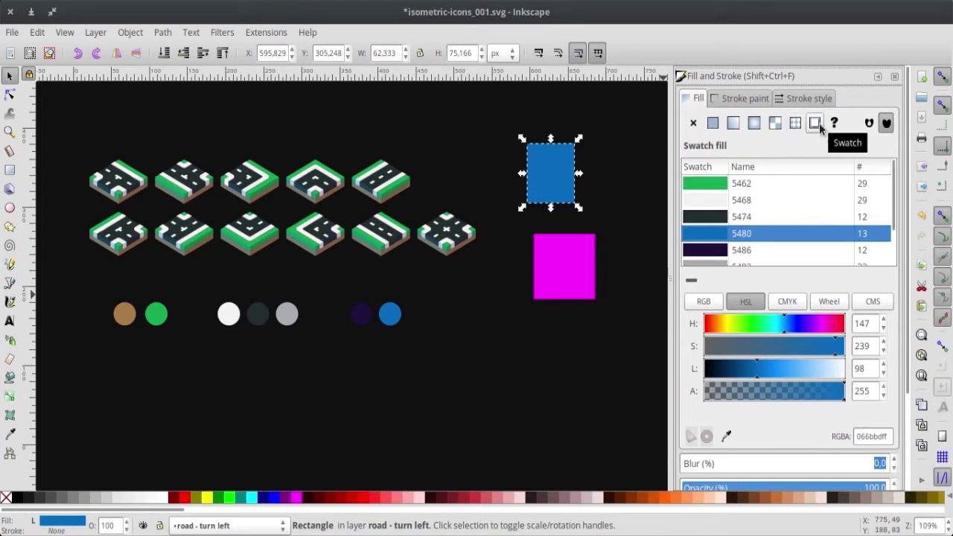
Show the swatch palette and compare the blue and magenta rectangles' fills
{"action": "left_click", "coordinate": [587, 201]}
{"action": "key", "text": "shift+ctrl+w"}
{"action": "left_click", "coordinate": [562, 191]}
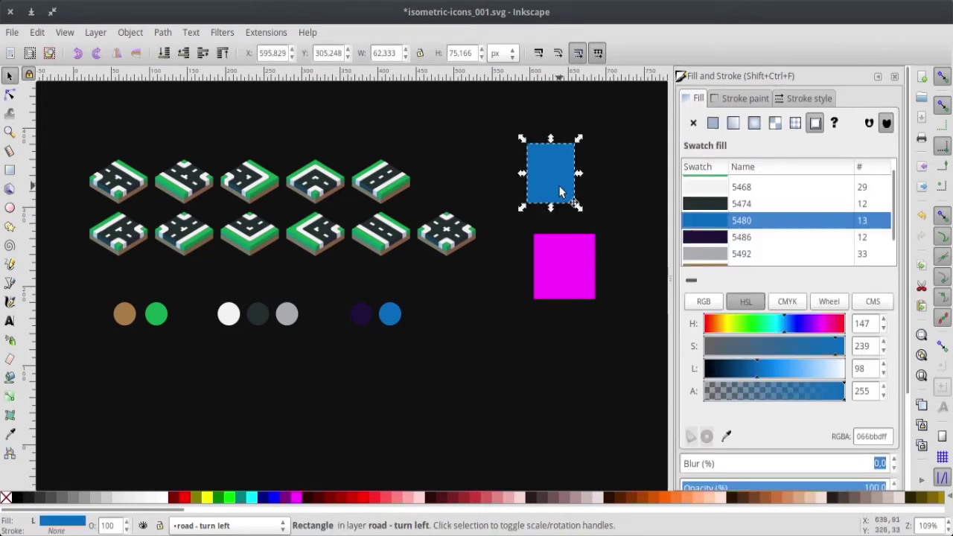
{"action": "left_click", "coordinate": [641, 242]}
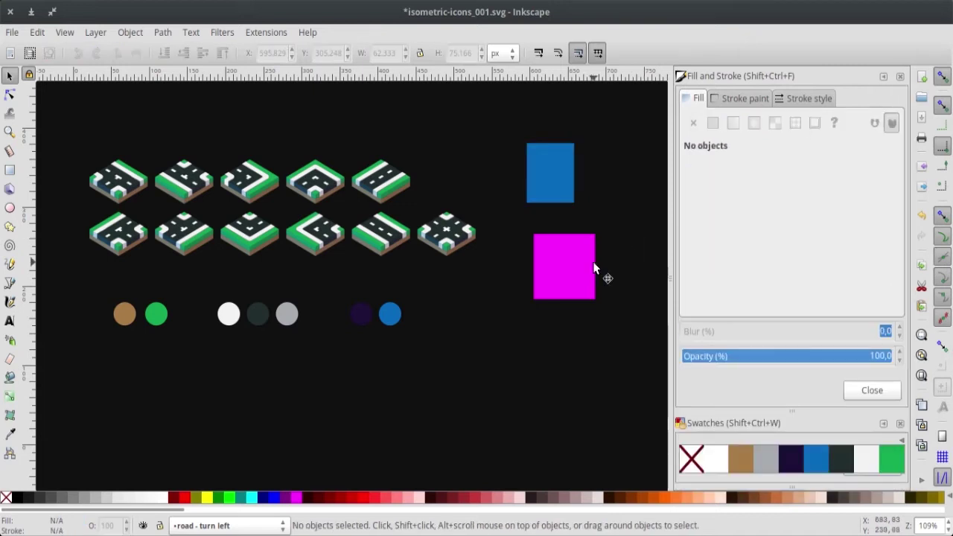
{"action": "left_click", "coordinate": [588, 272]}
{"action": "left_click", "coordinate": [561, 180]}
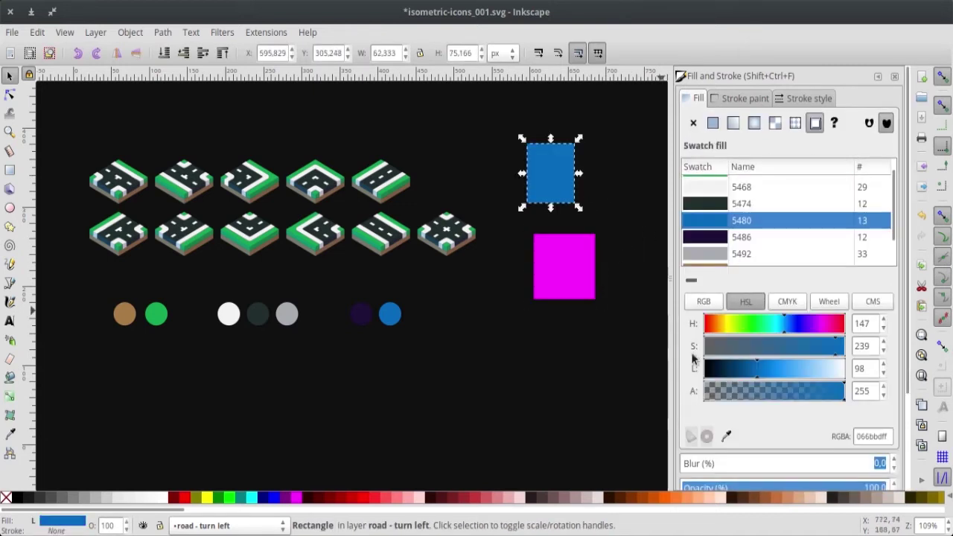
Turn the upper rectangle's fill into a new medium-blue swatch 1216 at hue 148
{"action": "left_click", "coordinate": [475, 497]}
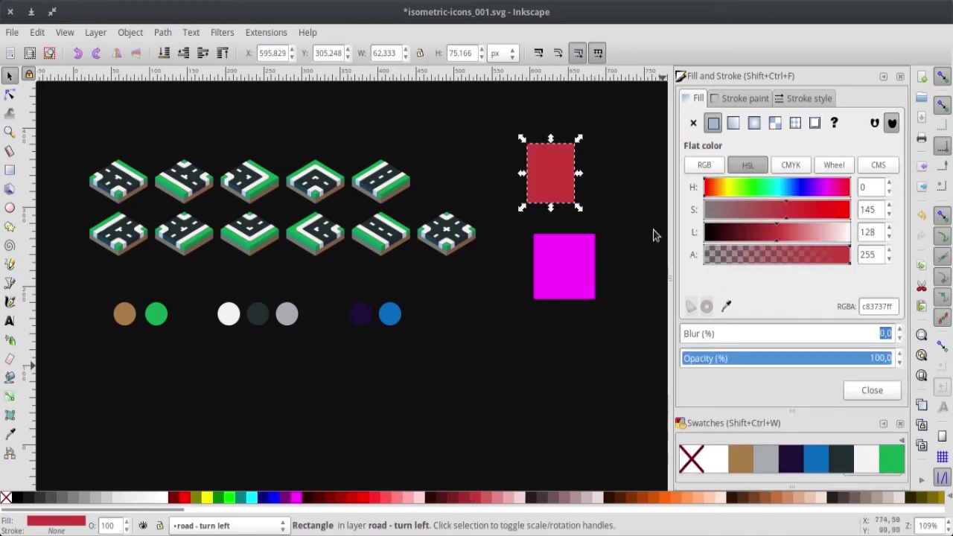
{"action": "left_click", "coordinate": [789, 190]}
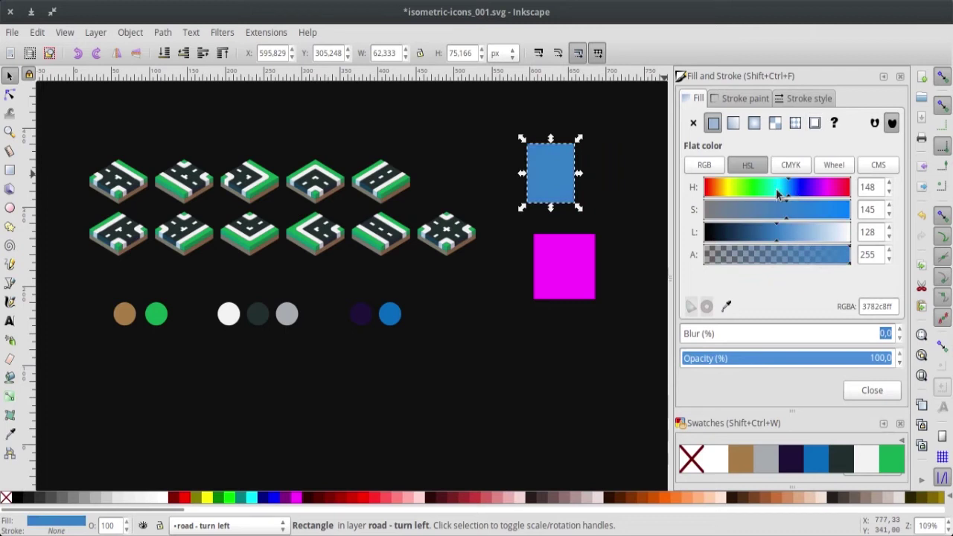
{"action": "left_click", "coordinate": [814, 123]}
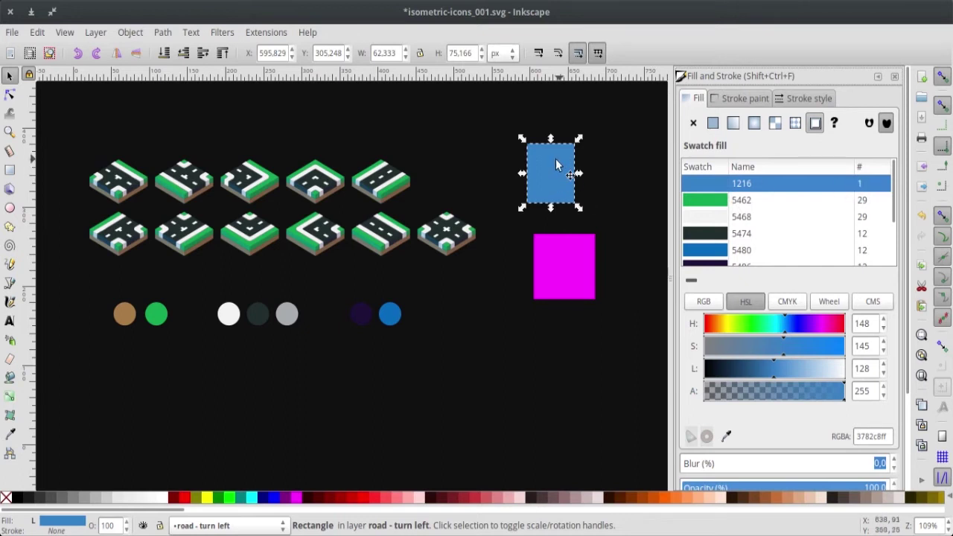
Try green swatch 5462 on the upper rectangle, then switch it back to swatch 1216
{"action": "left_click", "coordinate": [638, 246]}
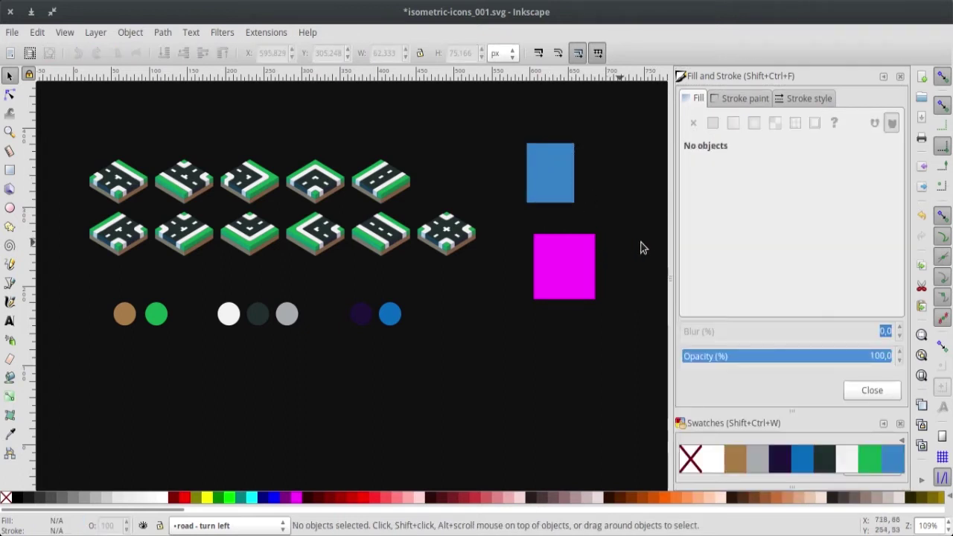
{"action": "left_click", "coordinate": [545, 176]}
{"action": "left_click", "coordinate": [760, 201]}
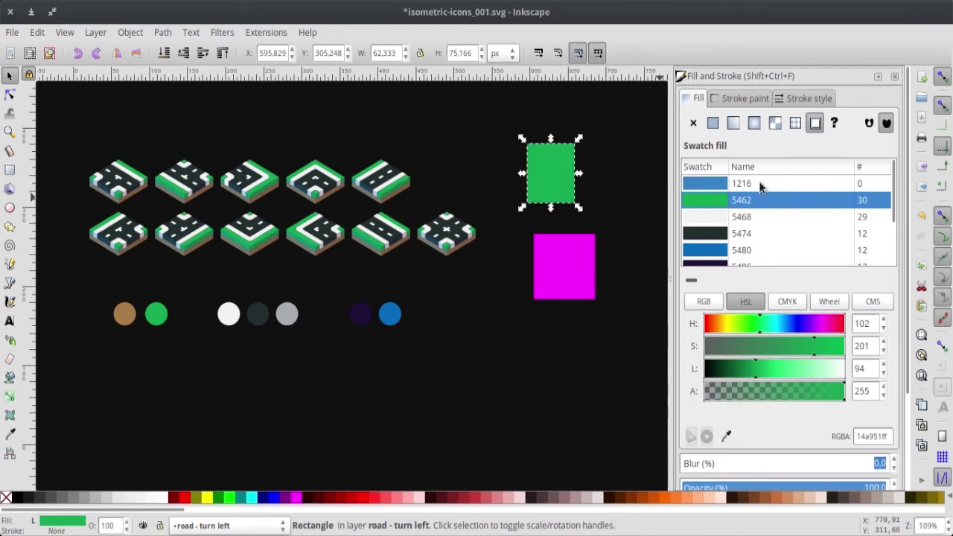
{"action": "left_click", "coordinate": [760, 184]}
{"action": "left_click", "coordinate": [598, 201]}
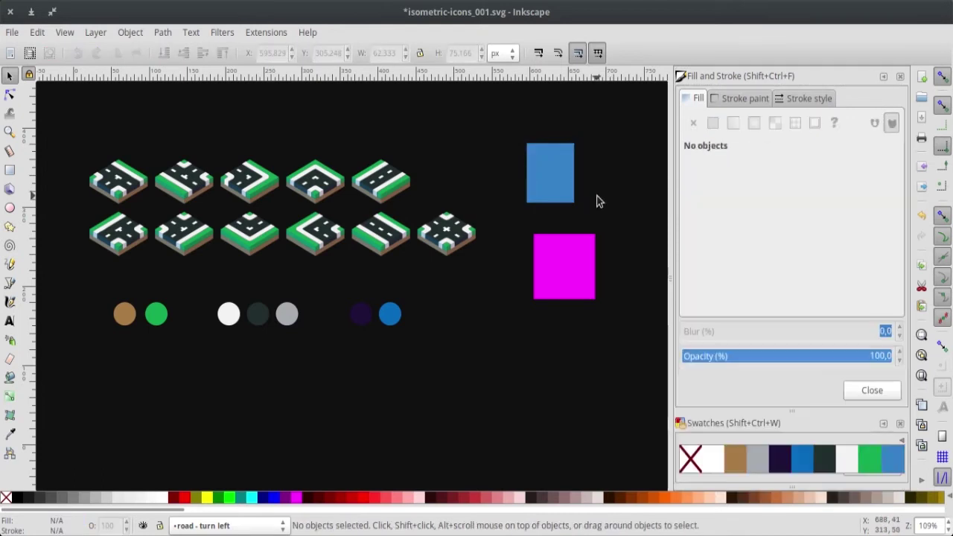
{"action": "left_click", "coordinate": [564, 275]}
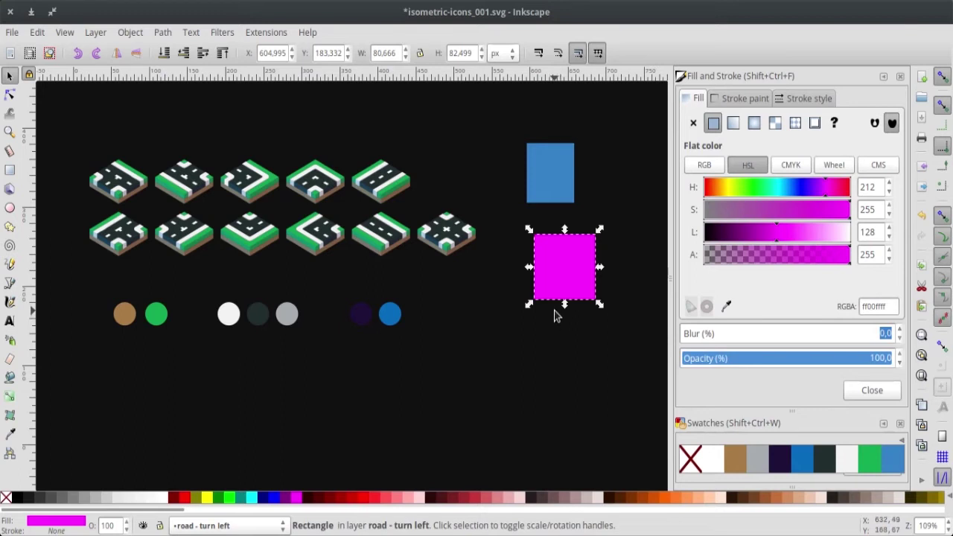
Copy the upper rectangle's blue onto the magenta rectangle with the Dropper
{"action": "left_click", "coordinate": [12, 439]}
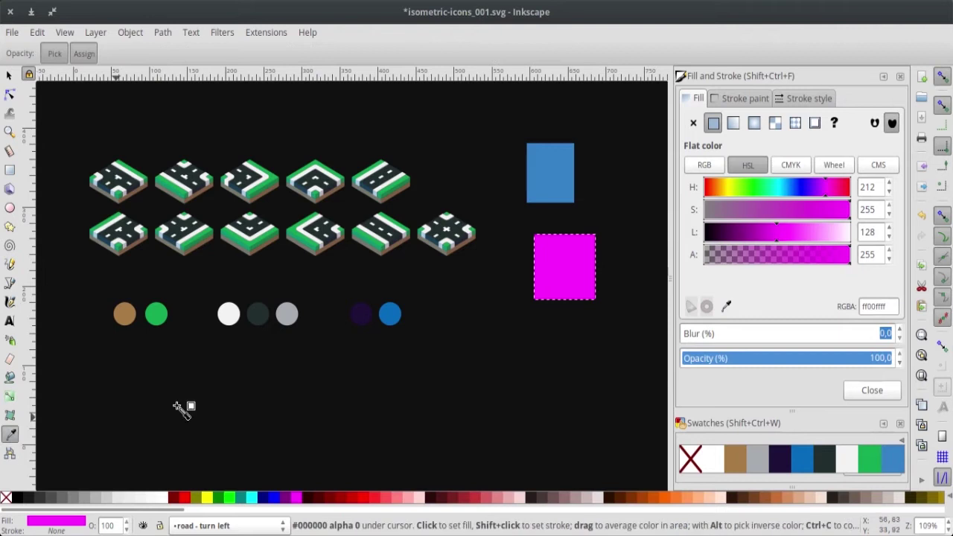
{"action": "left_click", "coordinate": [558, 174]}
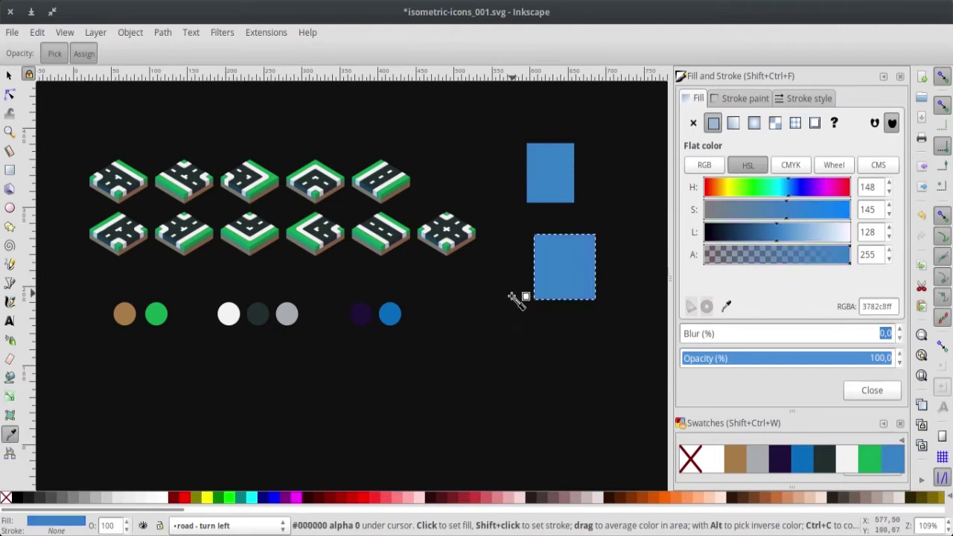
{"action": "key", "text": "s"}
Darken swatch 1216 to lightness 73, making only the upper rectangle dark blue 1f4b73ff
{"action": "key", "text": "Escape"}
{"action": "left_click", "coordinate": [572, 274]}
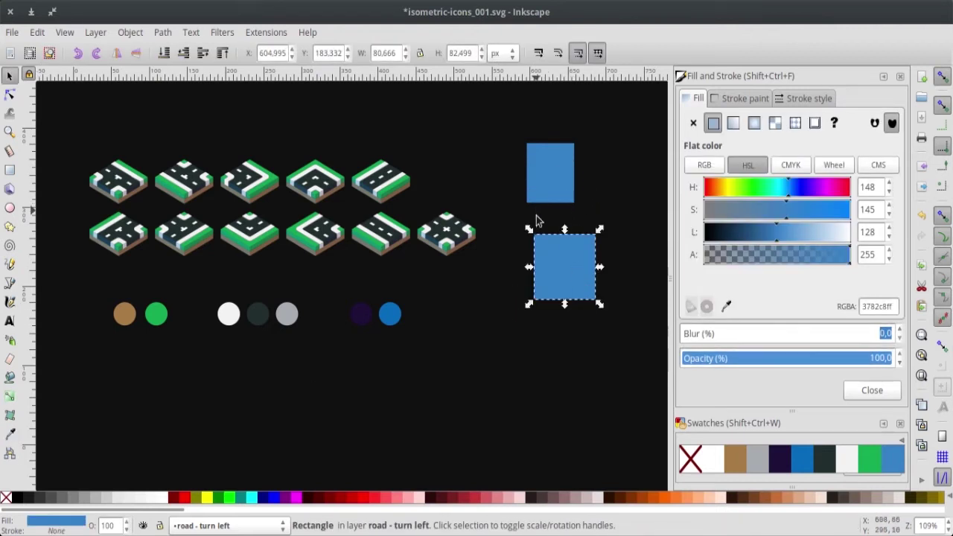
{"action": "left_click", "coordinate": [537, 208]}
{"action": "left_click", "coordinate": [551, 179]}
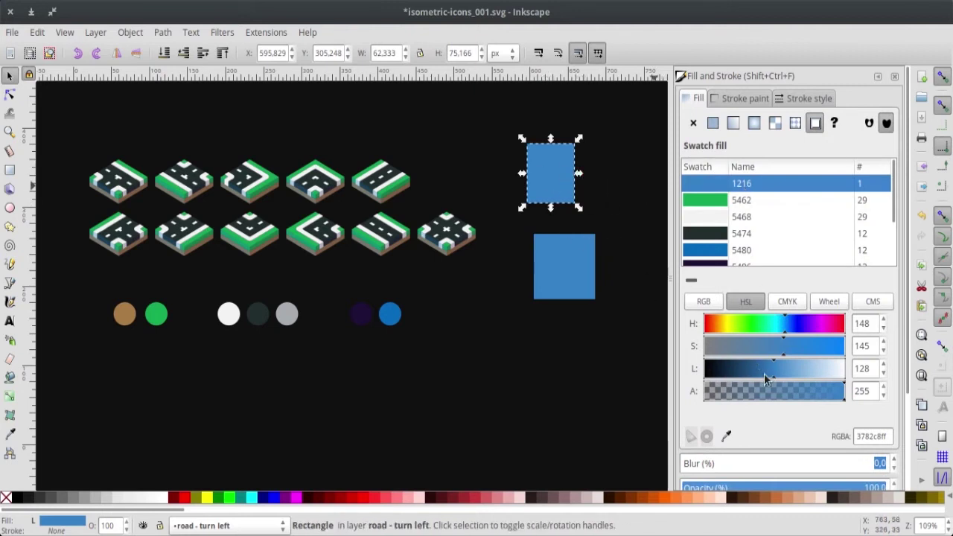
{"action": "left_click_drag", "start_coordinate": [763, 373], "coordinate": [744, 373]}
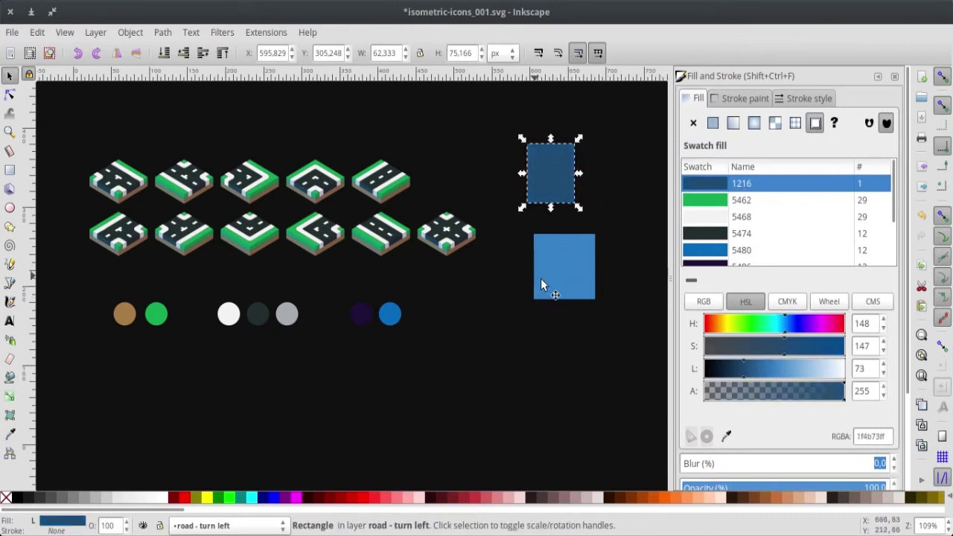
{"action": "left_click", "coordinate": [566, 329]}
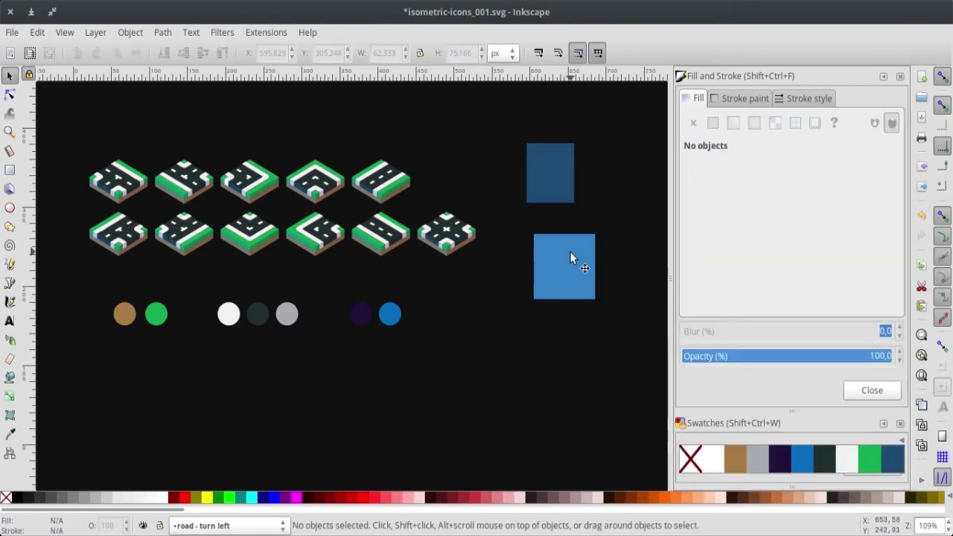
{"action": "left_click", "coordinate": [570, 251]}
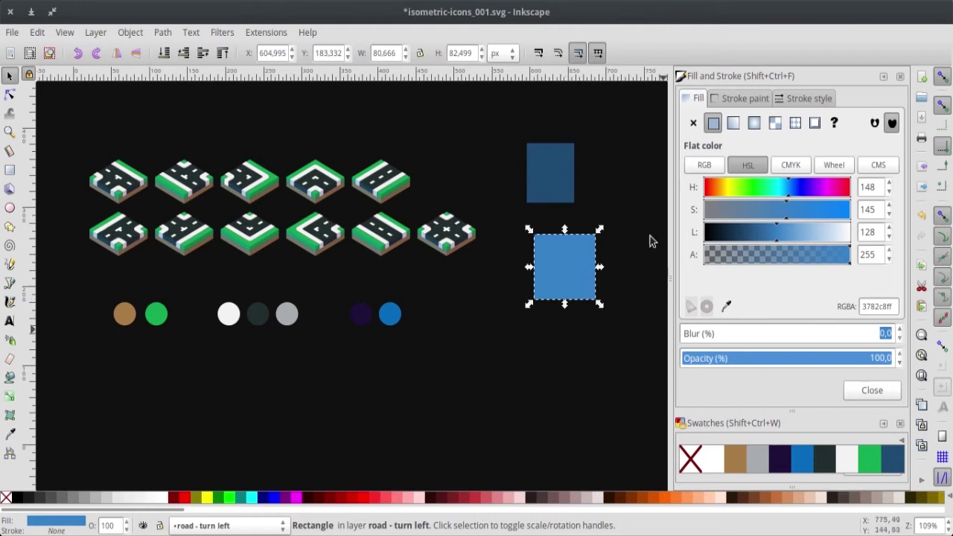
Link the lower rectangle to swatch 1216 so both rectangles share it
{"action": "left_click", "coordinate": [534, 170]}
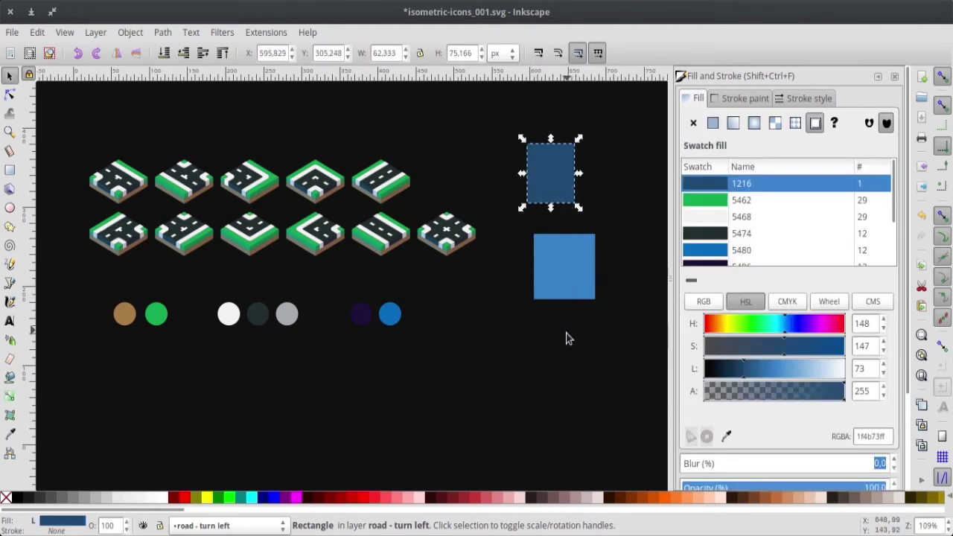
{"action": "left_click", "coordinate": [567, 266]}
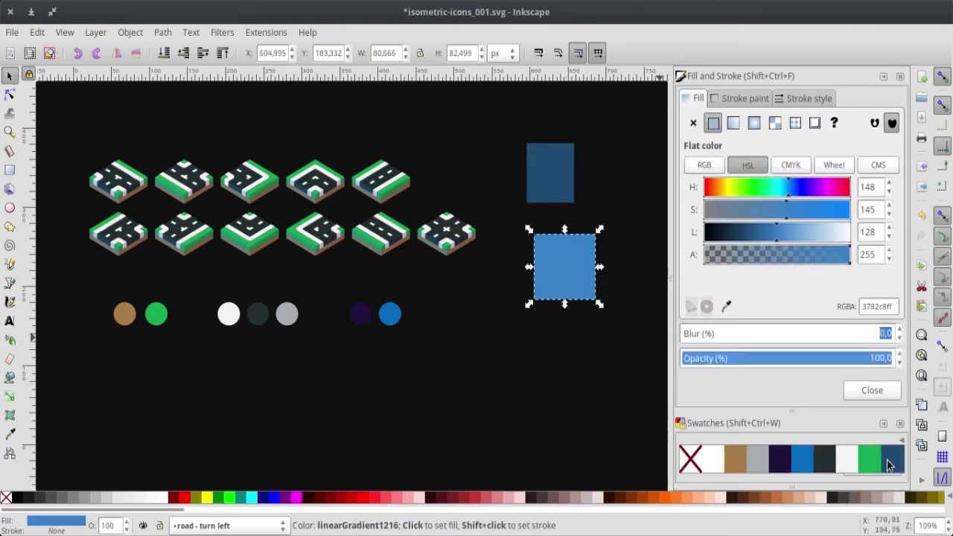
{"action": "left_click", "coordinate": [549, 172]}
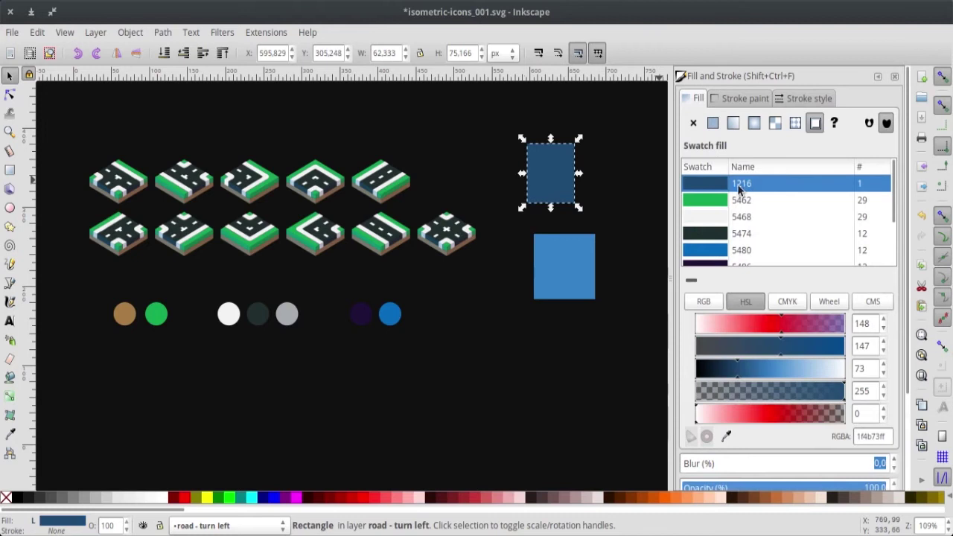
{"action": "left_click", "coordinate": [579, 272]}
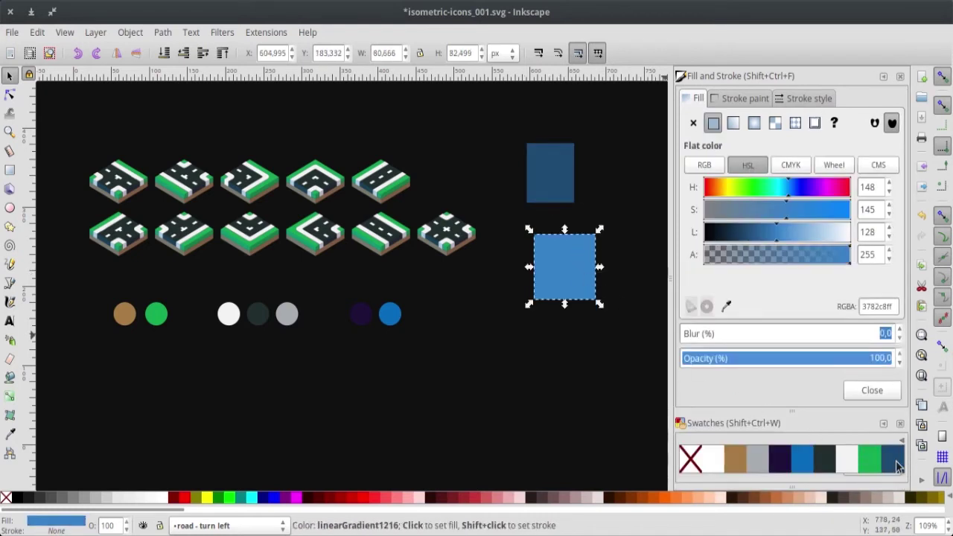
{"action": "left_click", "coordinate": [897, 465]}
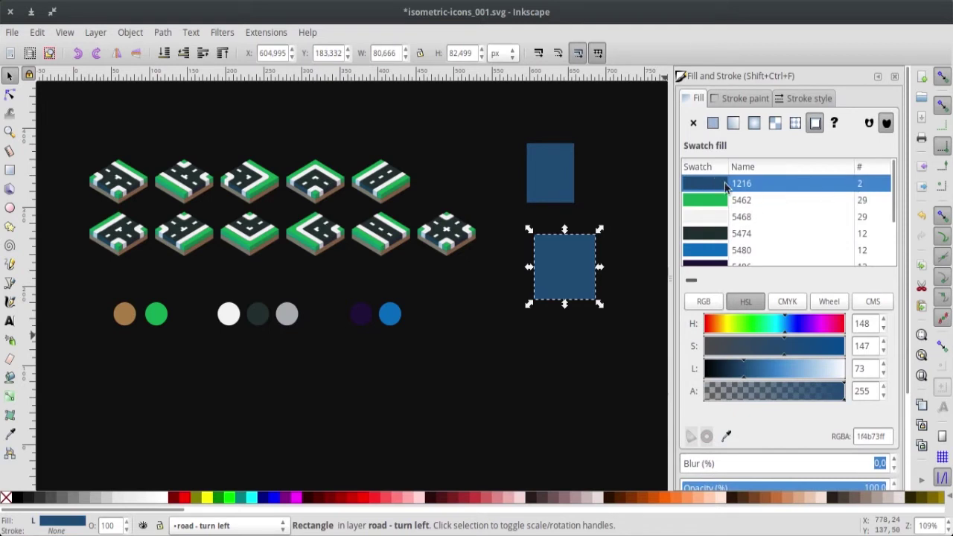
Recolour shared swatch 1216 to light magenta, RGBA cc54d1ff
{"action": "left_click", "coordinate": [570, 344]}
{"action": "left_click", "coordinate": [561, 175]}
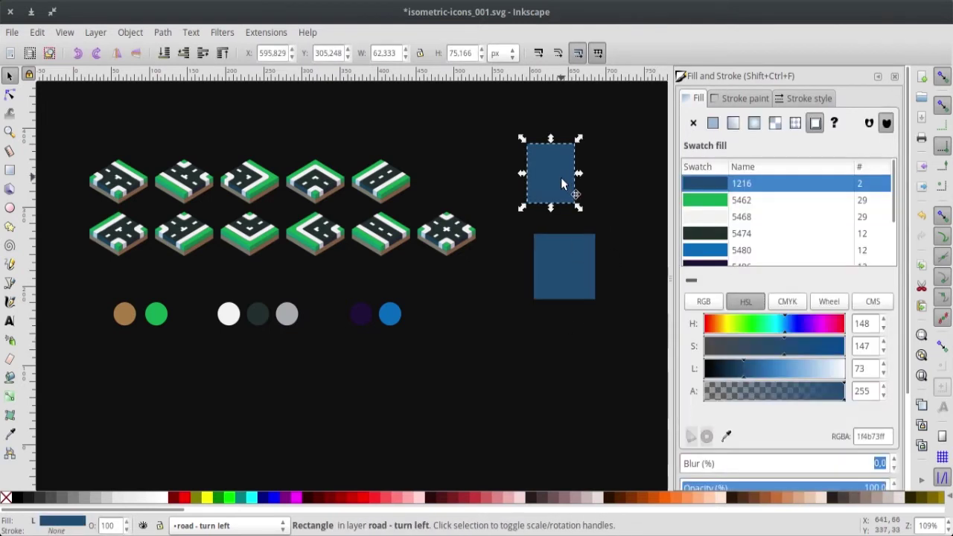
{"action": "left_click", "coordinate": [767, 371]}
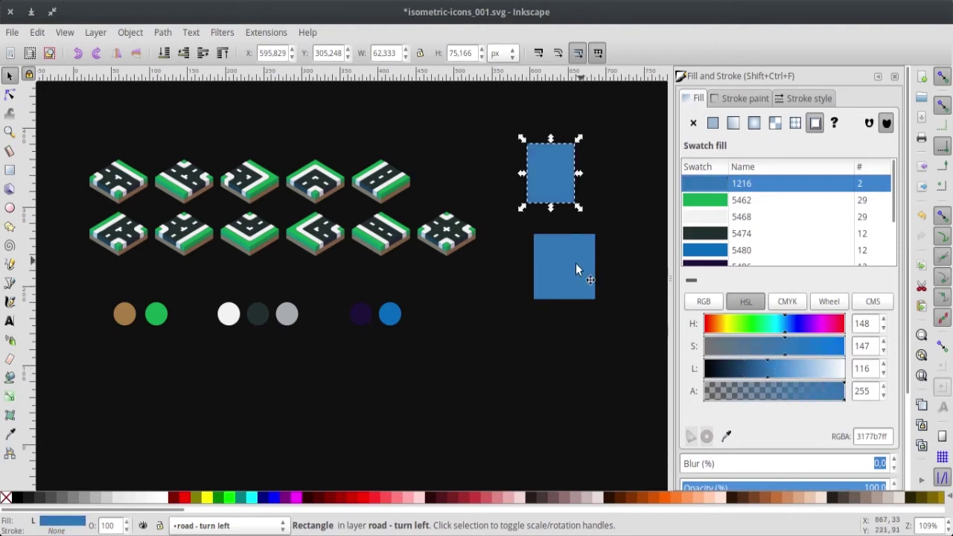
{"action": "mouse_move", "coordinate": [806, 326]}
{"action": "left_mouse_down"}
{"action": "mouse_move", "coordinate": [732, 328]}
{"action": "mouse_move", "coordinate": [820, 328]}
{"action": "left_mouse_up"}
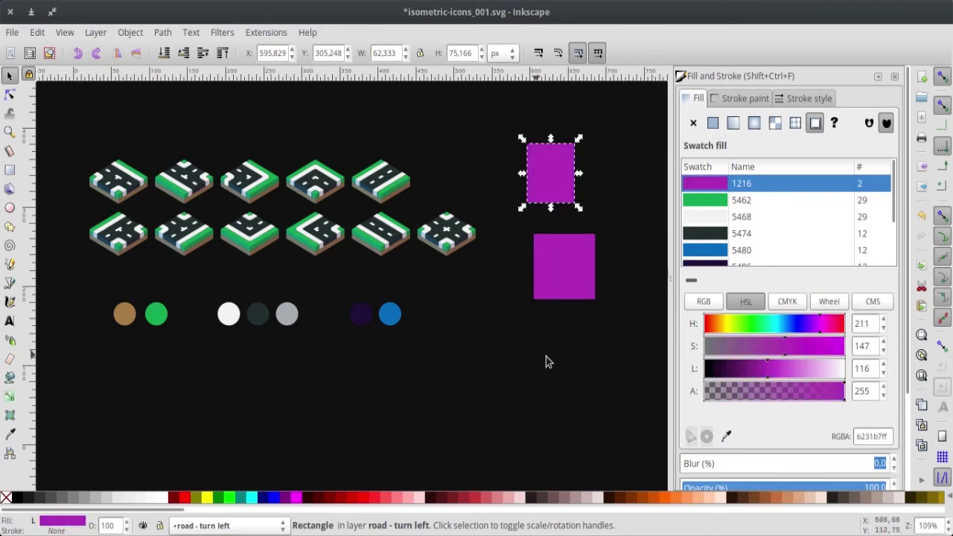
{"action": "left_click", "coordinate": [784, 370]}
Delete both rectangles and switch to the vespa.svg scooter drawing
{"action": "left_click", "coordinate": [589, 327]}
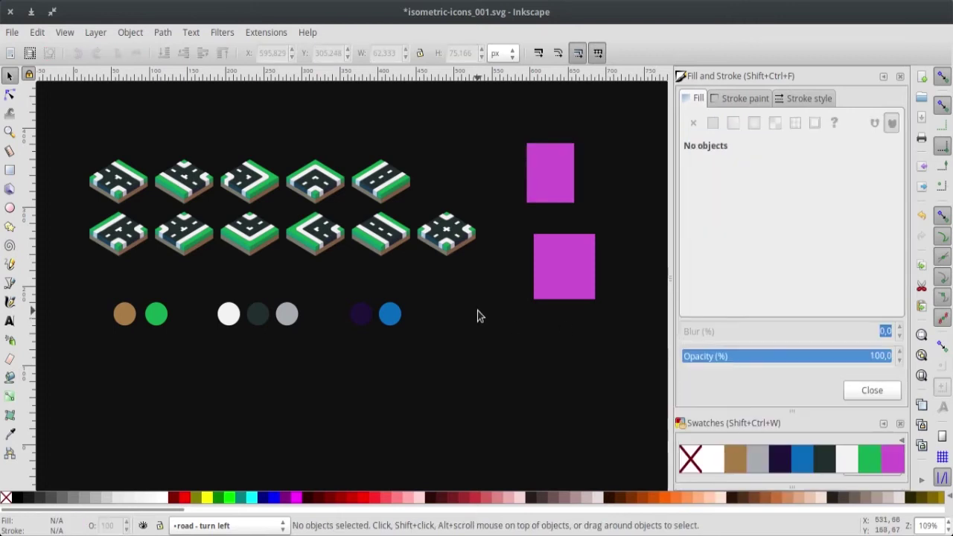
{"action": "left_click", "coordinate": [587, 287]}
{"action": "left_click", "coordinate": [554, 164], "text": "shift"}
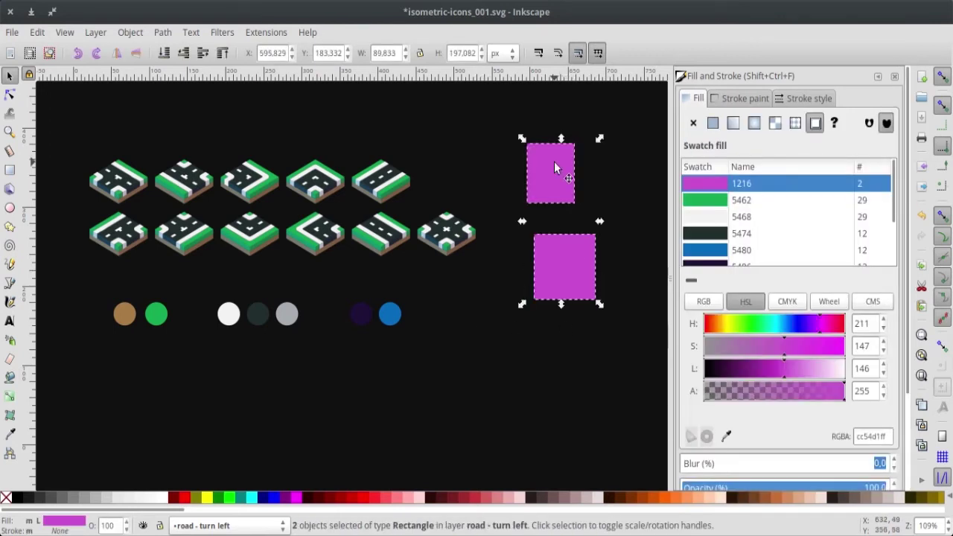
{"action": "key", "text": "Delete"}
{"action": "scroll", "coordinate": [428, 320], "scroll_direction": "left", "scroll_amount": 2}
{"action": "scroll", "coordinate": [431, 334], "scroll_direction": "up", "scroll_amount": 2}
{"action": "scroll", "coordinate": [434, 336], "scroll_direction": "up", "scroll_amount": 1}
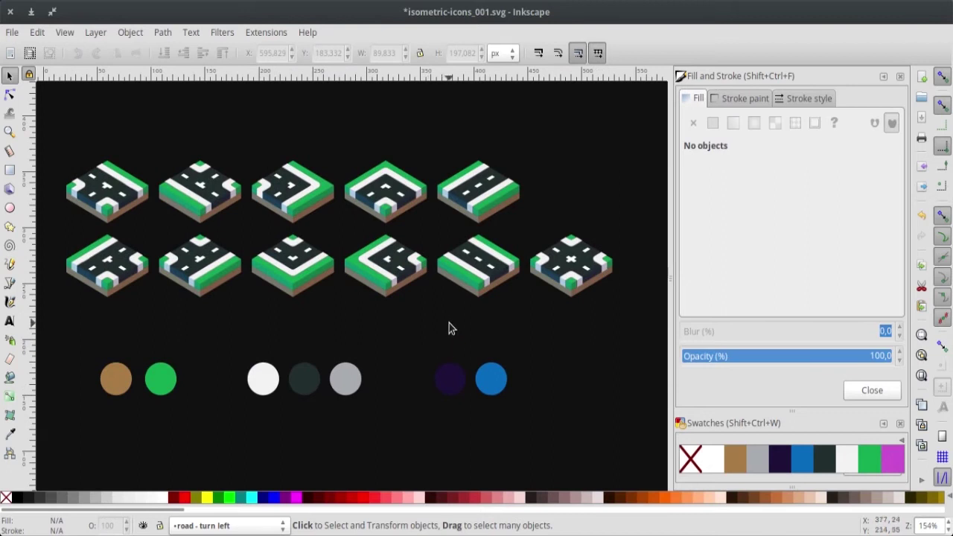
{"action": "key", "text": "alt"}
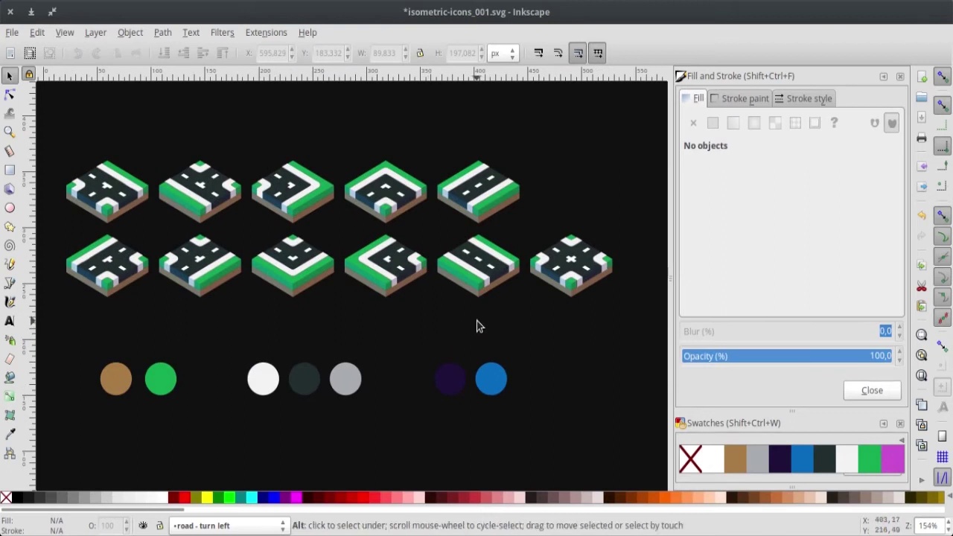
{"action": "key", "text": "alt+Tab"}
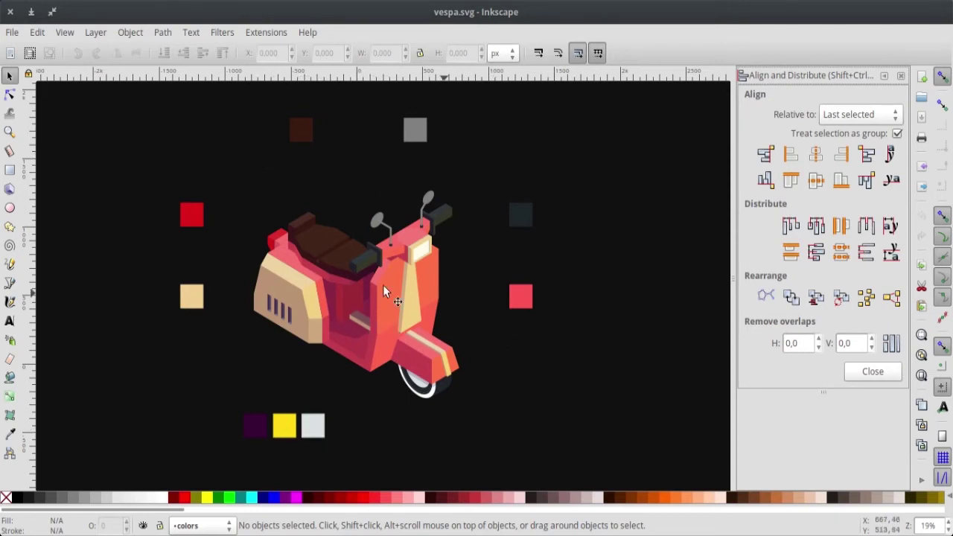
Check the beige, red and dark brown colour squares in turn, then deselect
{"action": "left_click", "coordinate": [191, 301]}
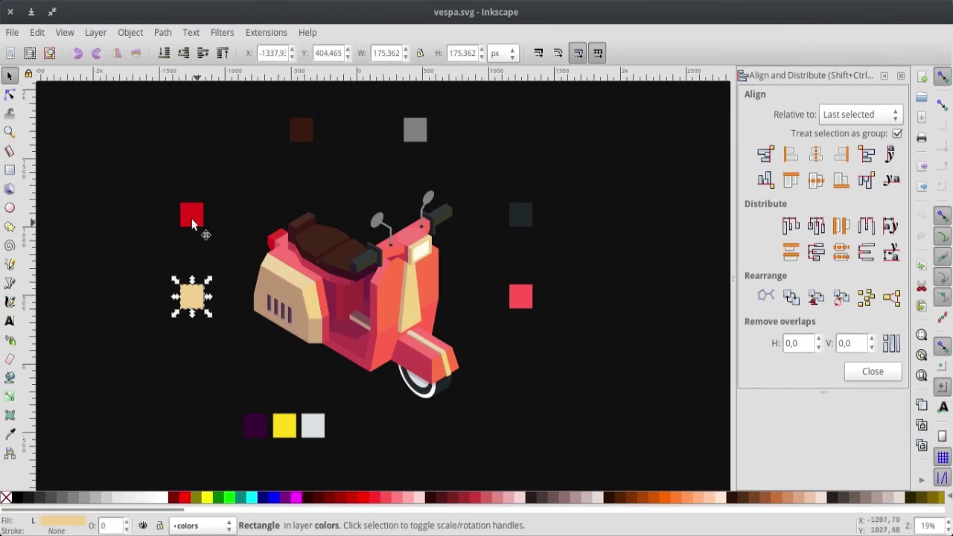
{"action": "left_click", "coordinate": [192, 223]}
{"action": "left_click", "coordinate": [305, 137]}
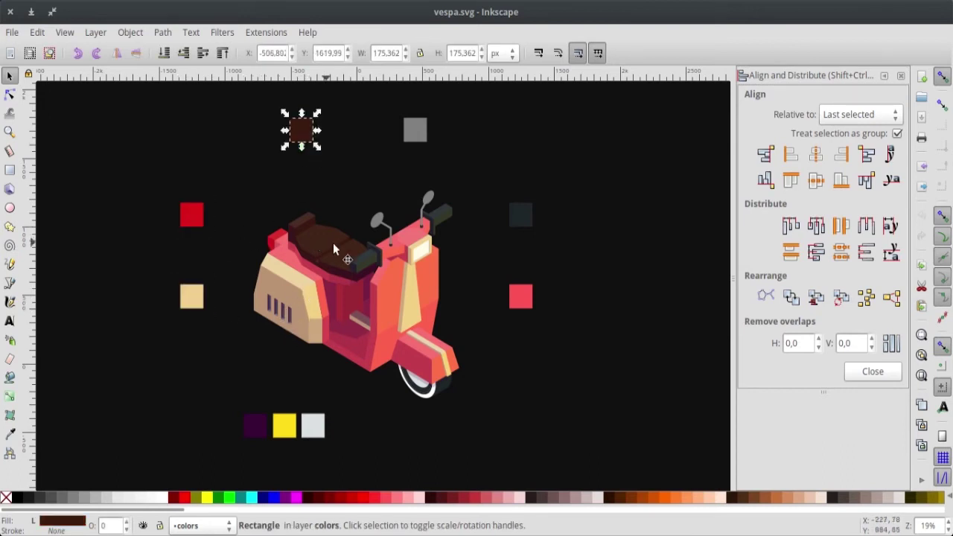
{"action": "left_click", "coordinate": [541, 403]}
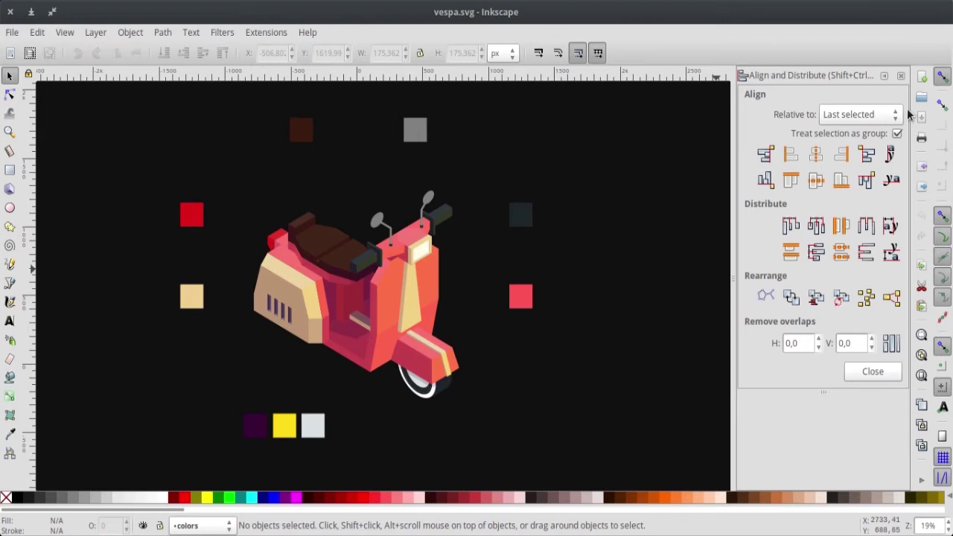
Lower the red swatch's HSL lightness from 170 to about 152, giving fc3434ff
{"action": "left_click", "coordinate": [901, 75]}
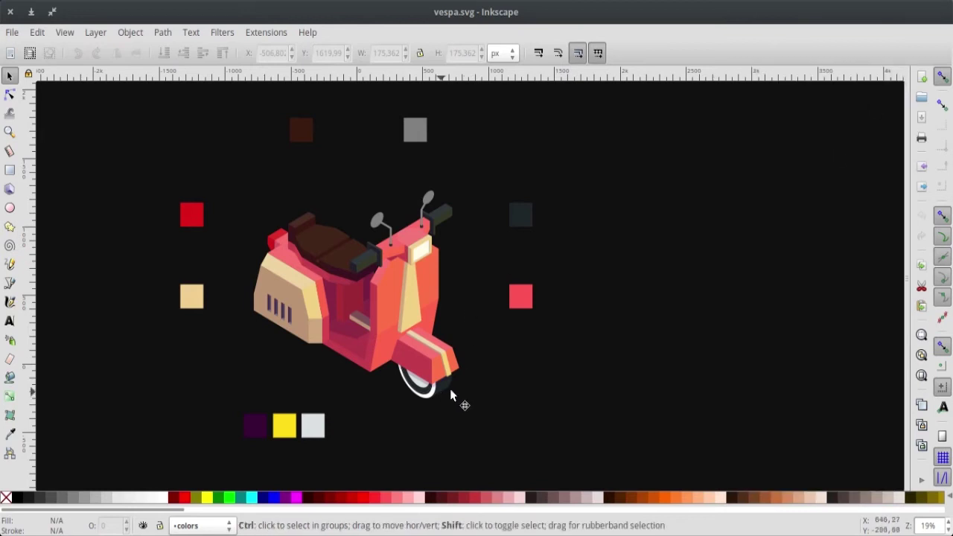
{"action": "key", "text": "shift+ctrl+f"}
{"action": "left_click", "coordinate": [522, 301]}
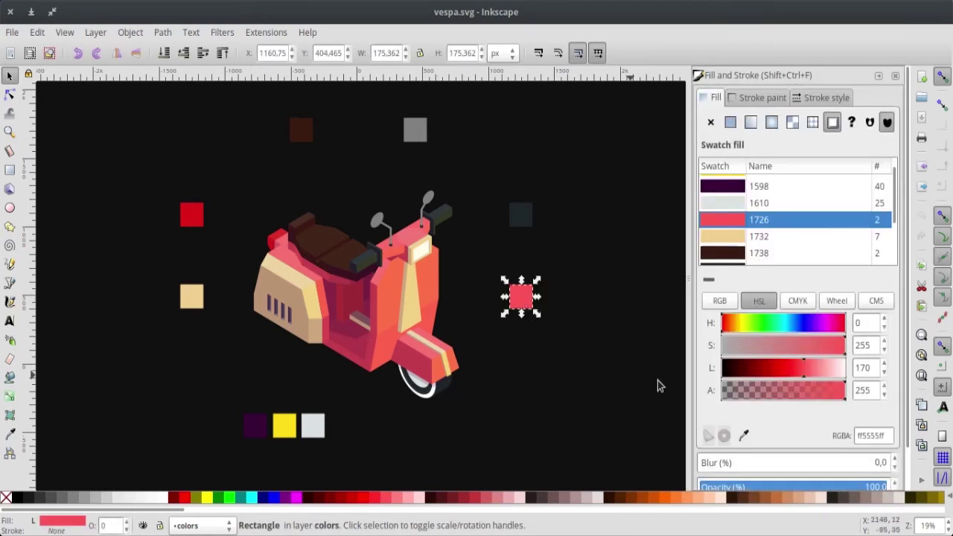
{"action": "mouse_move", "coordinate": [799, 374]}
{"action": "left_mouse_down"}
{"action": "mouse_move", "coordinate": [787, 377]}
{"action": "mouse_move", "coordinate": [794, 380]}
{"action": "left_mouse_up"}
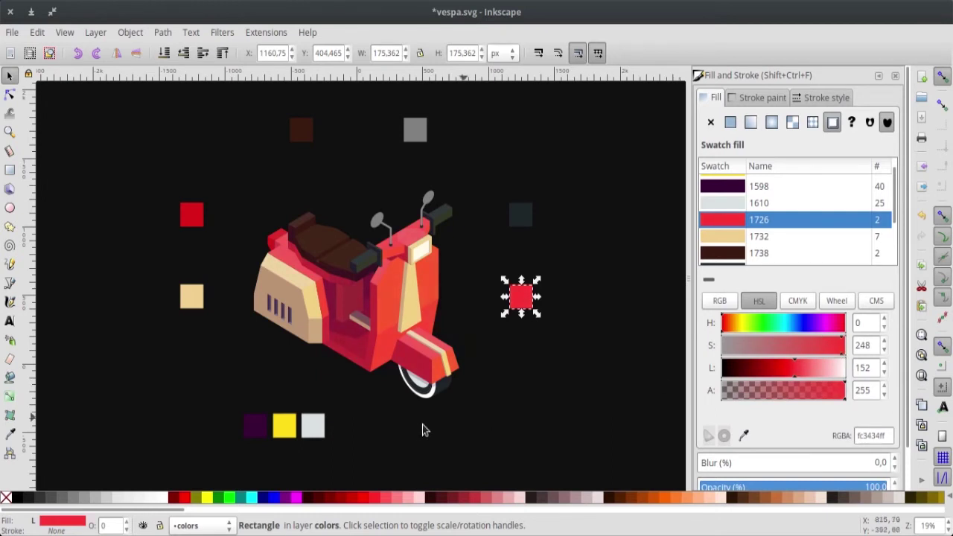
{"action": "left_click", "coordinate": [509, 384]}
{"action": "left_click_drag", "start_coordinate": [509, 384], "coordinate": [427, 377]}
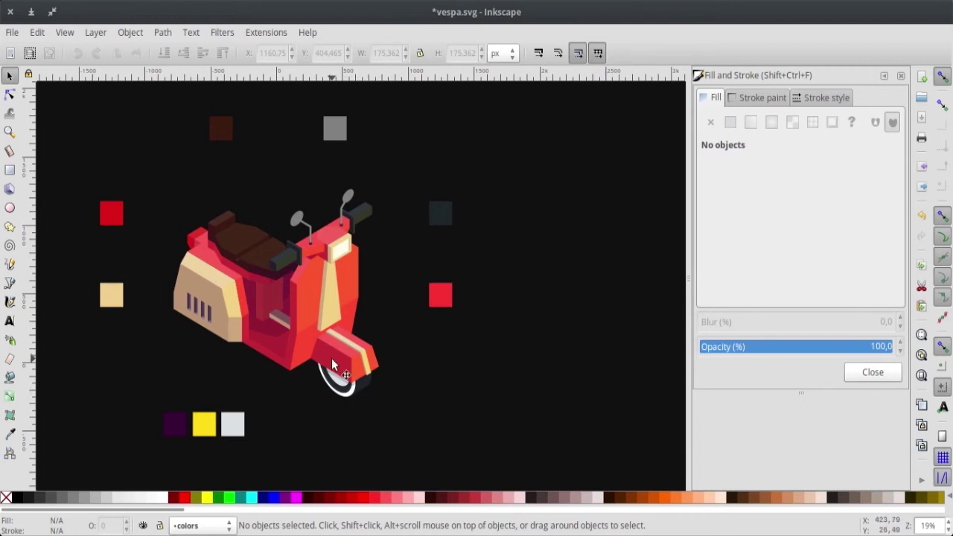
Drag the dark shading piece off the scooter and locate it in outline view
{"action": "left_click_drag", "start_coordinate": [336, 366], "coordinate": [426, 418]}
{"action": "left_click", "coordinate": [453, 428]}
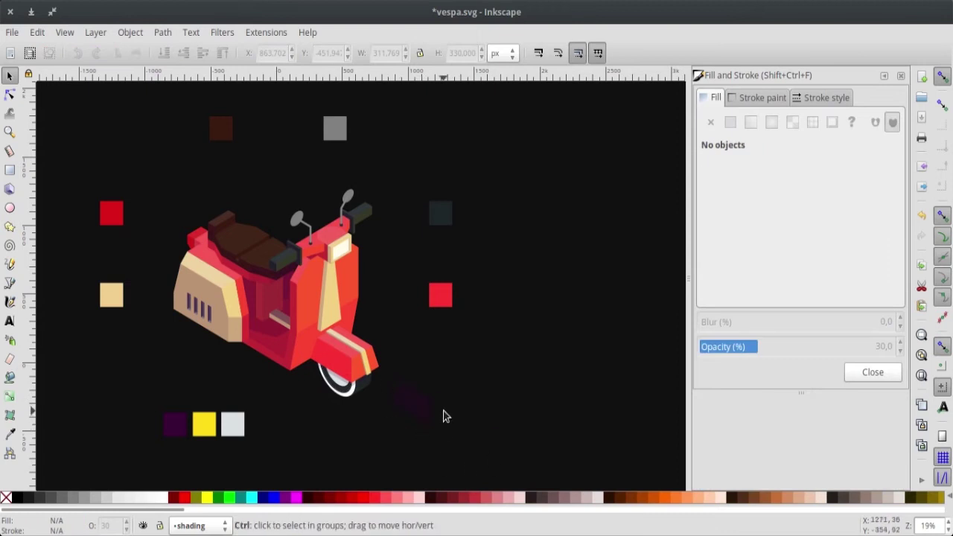
{"action": "key", "text": "ctrl+KP_5"}
{"action": "key", "text": "ctrl+KP_5"}
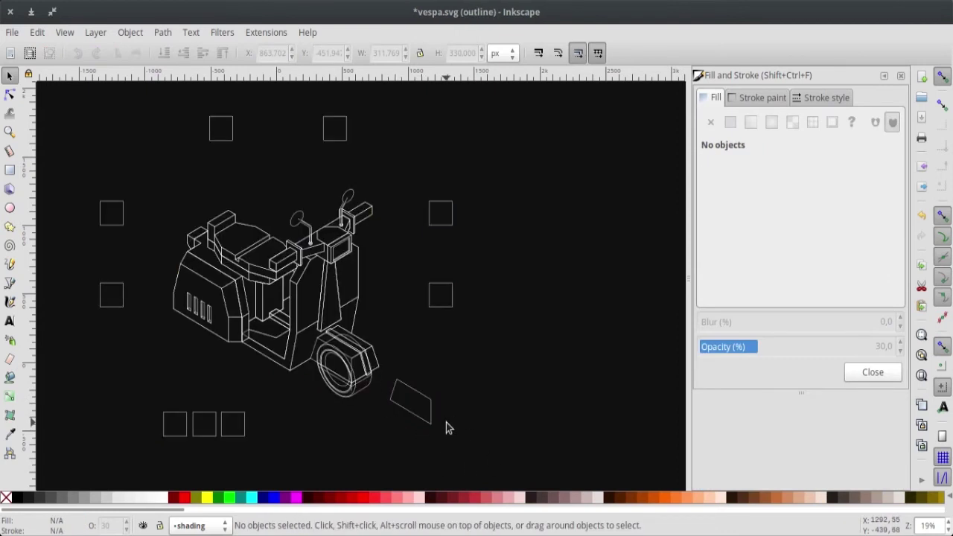
{"action": "left_click", "coordinate": [433, 415]}
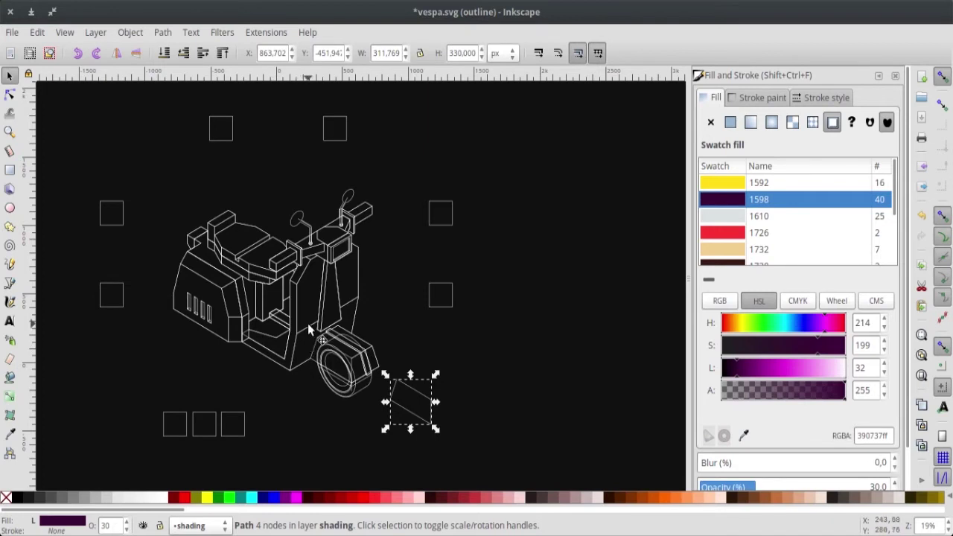
{"action": "key", "text": "ctrl+KP_5"}
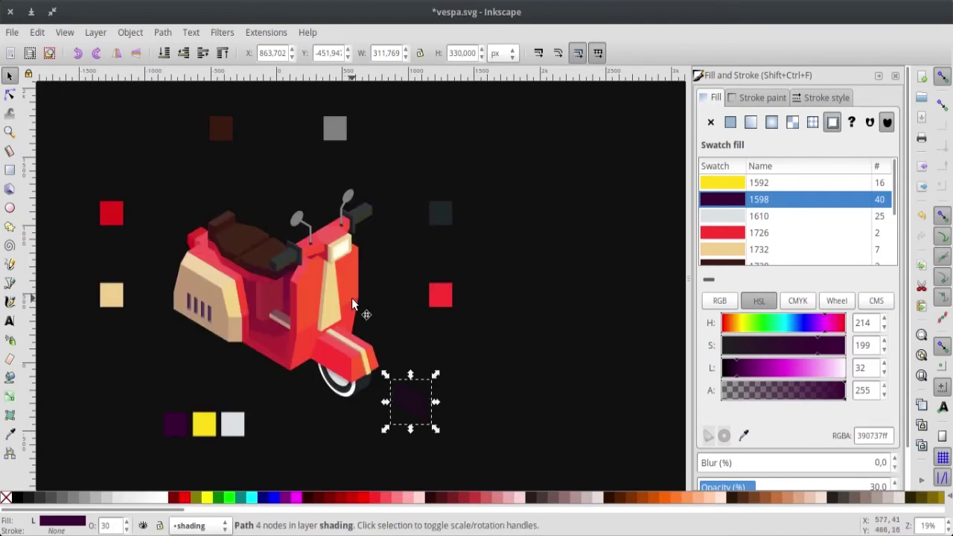
Move the yellow shading faces off to the right of the scooter
{"action": "left_click_drag", "start_coordinate": [350, 283], "coordinate": [527, 336]}
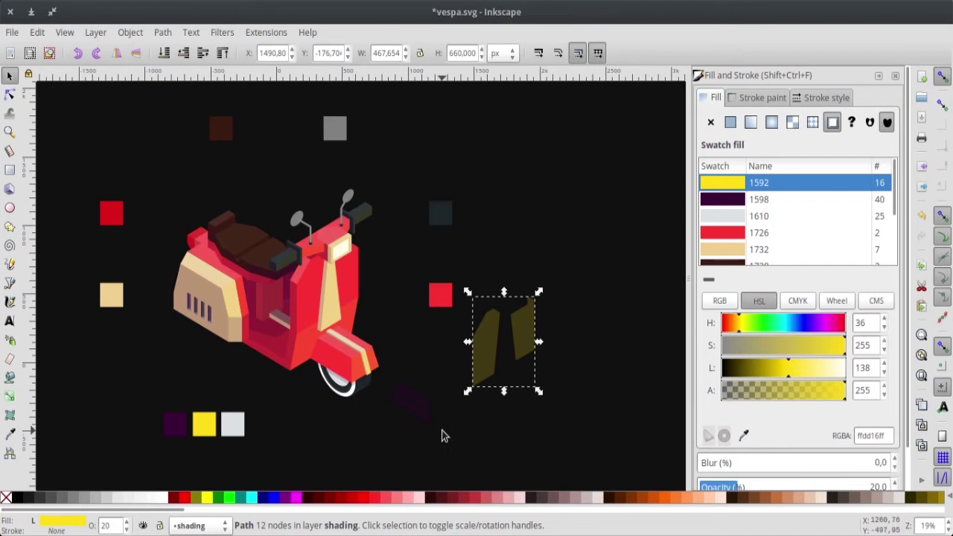
{"action": "key", "text": "Escape"}
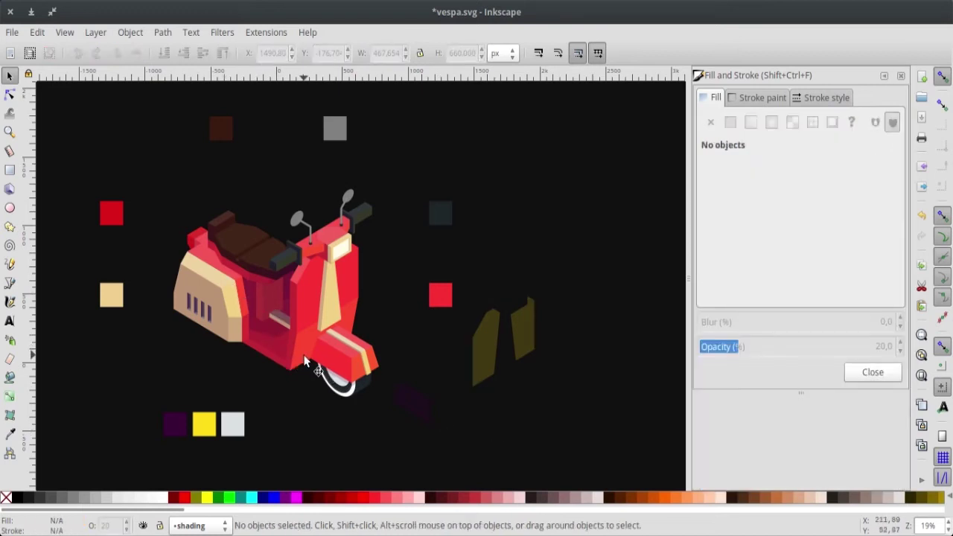
{"action": "left_click", "coordinate": [380, 289]}
Pull the red body shape away to the upper right and select the dark shading piece
{"action": "left_click_drag", "start_coordinate": [381, 289], "coordinate": [619, 175]}
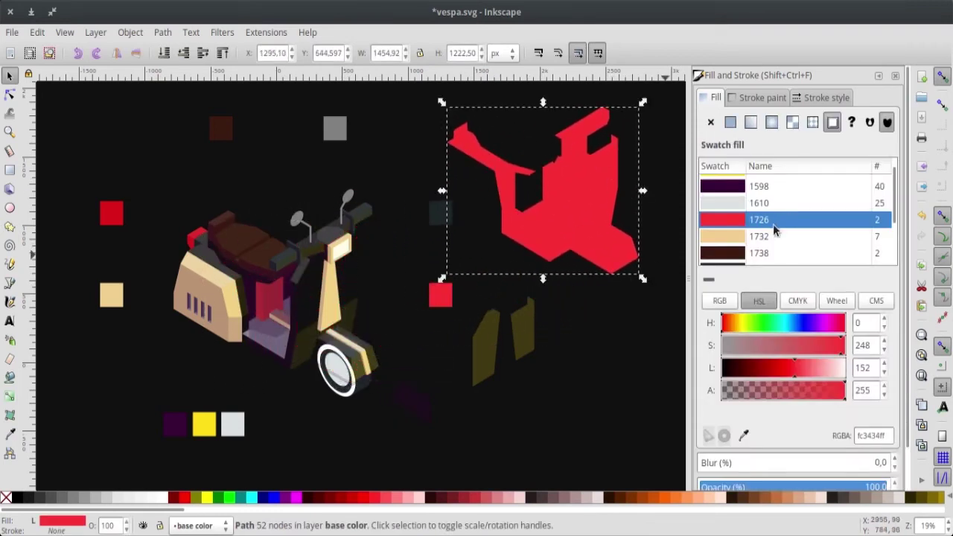
{"action": "left_click", "coordinate": [341, 434]}
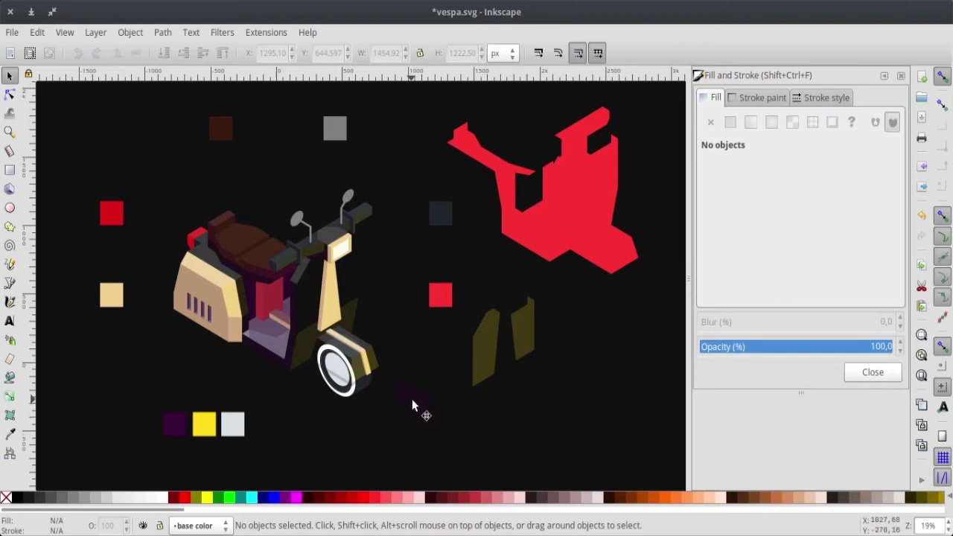
{"action": "left_click", "coordinate": [402, 406]}
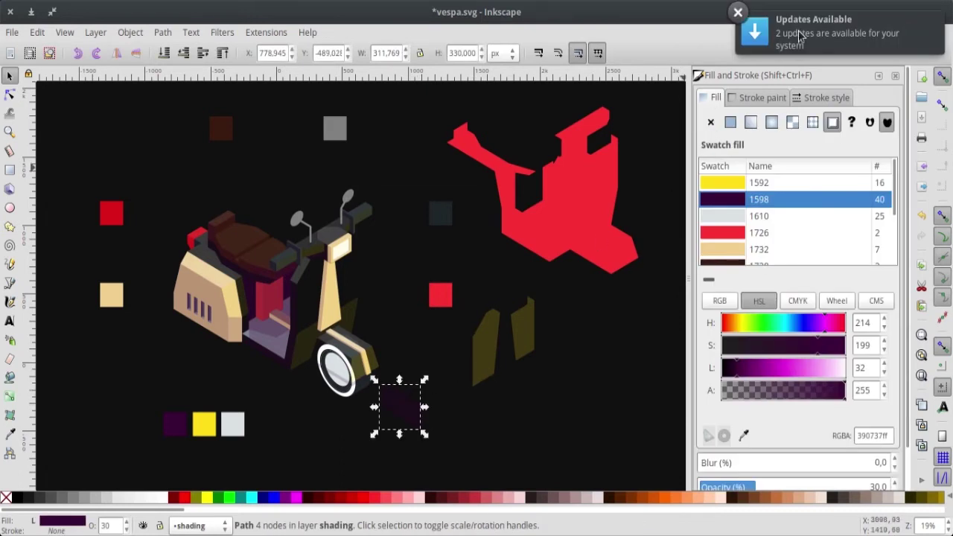
{"action": "left_click", "coordinate": [737, 12]}
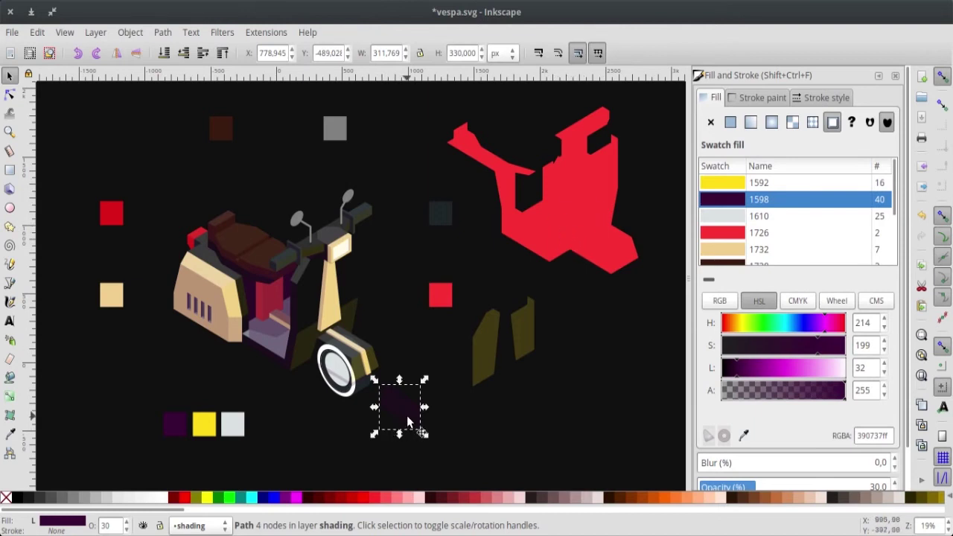
Compare the yellow and dark shading pieces' fills, then select the red swatch square
{"action": "left_click", "coordinate": [488, 346]}
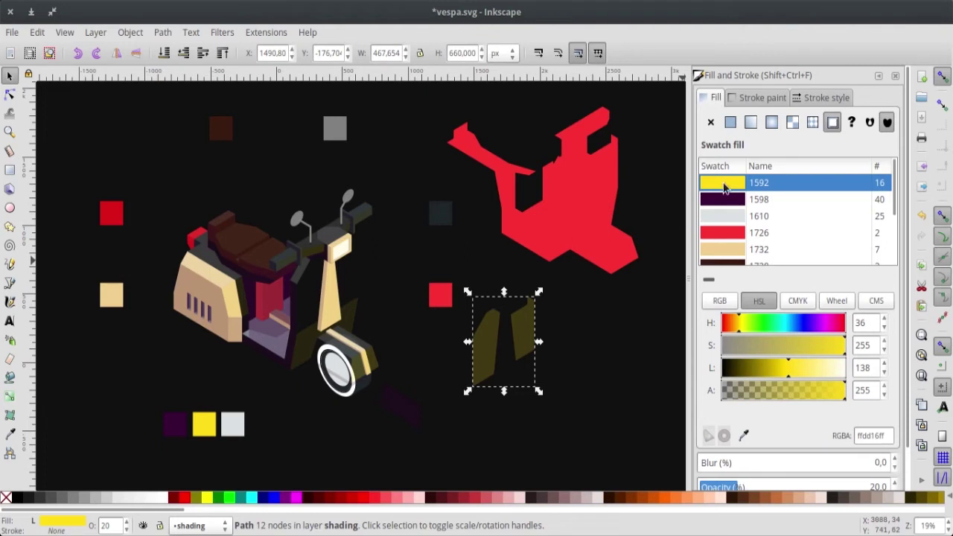
{"action": "left_click", "coordinate": [402, 405]}
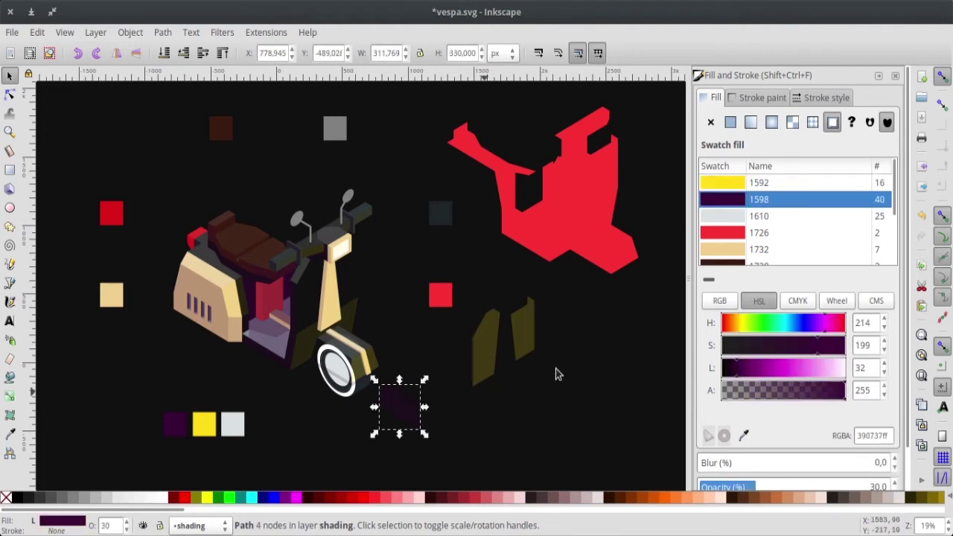
{"action": "left_click", "coordinate": [490, 351]}
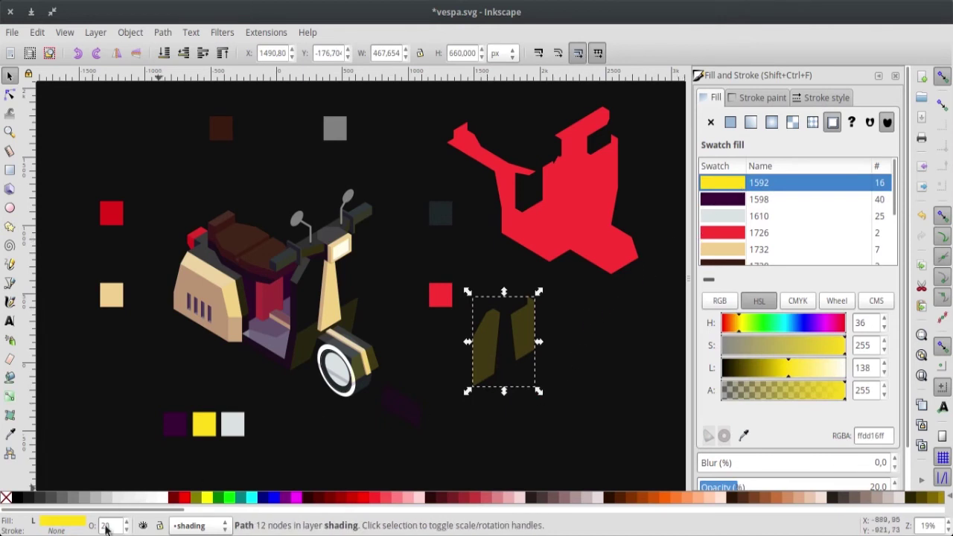
{"action": "left_click", "coordinate": [519, 441]}
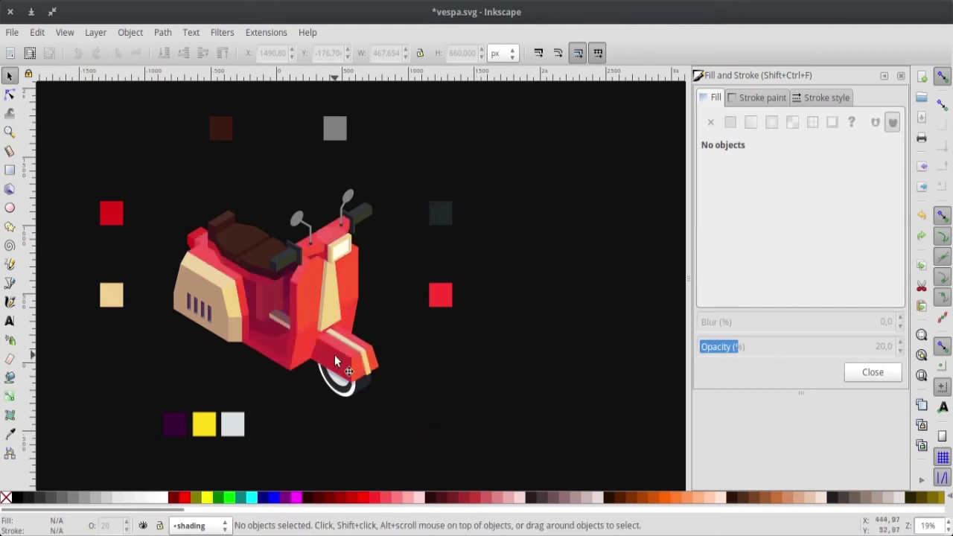
{"action": "left_click", "coordinate": [450, 304]}
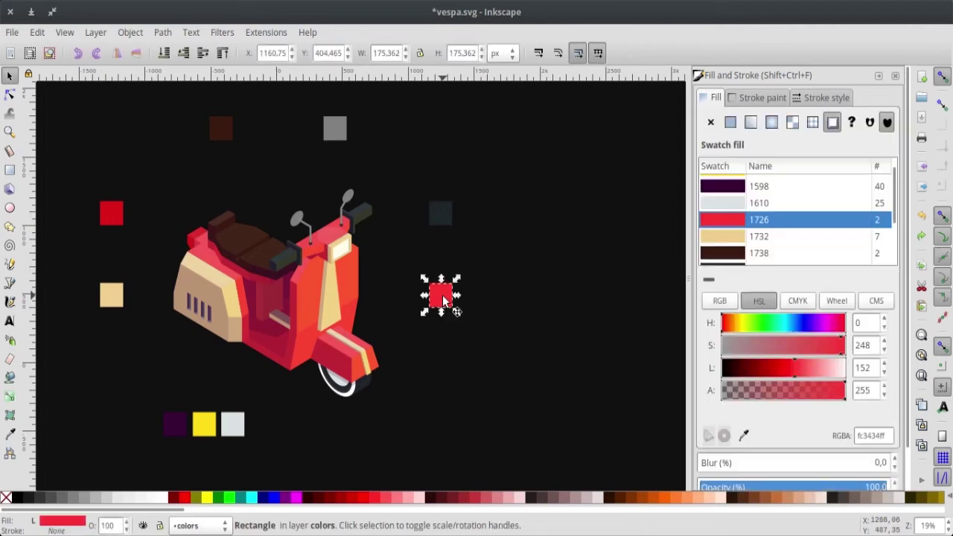
Marquee-select the swatch squares in pairs to inspect their fills
{"action": "left_click", "coordinate": [469, 341]}
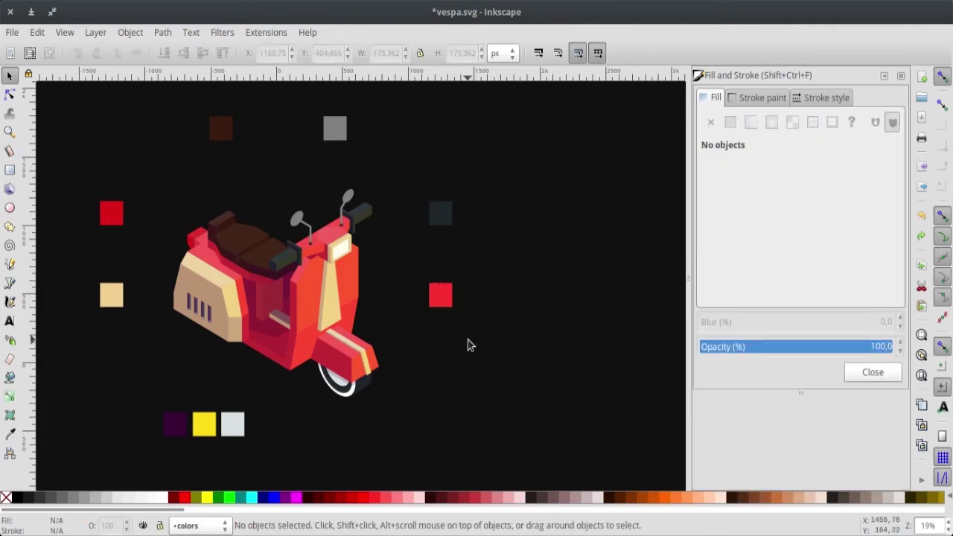
{"action": "left_click_drag", "start_coordinate": [419, 328], "coordinate": [477, 172]}
{"action": "left_click_drag", "start_coordinate": [393, 161], "coordinate": [164, 99]}
{"action": "left_click_drag", "start_coordinate": [89, 154], "coordinate": [146, 345]}
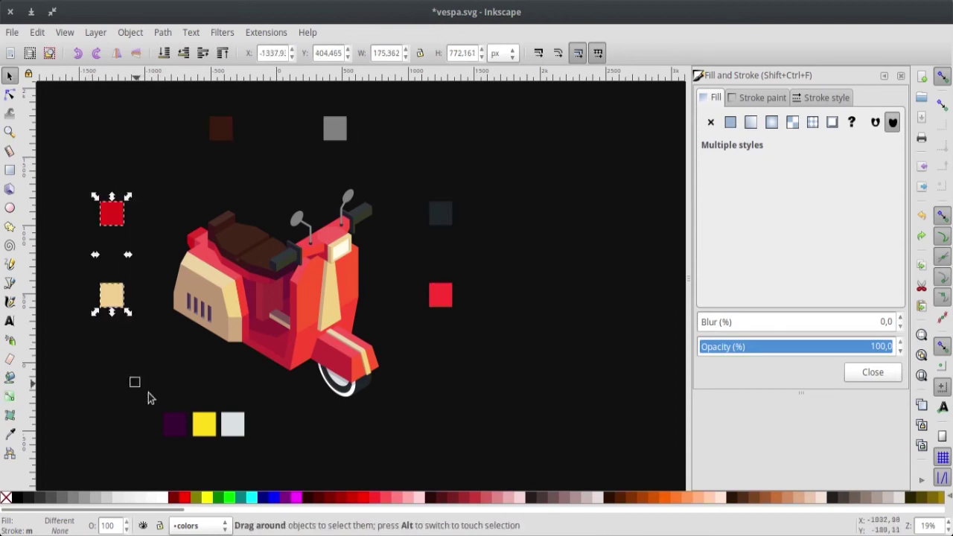
{"action": "left_click_drag", "start_coordinate": [147, 398], "coordinate": [276, 452]}
{"action": "left_click", "coordinate": [416, 419]}
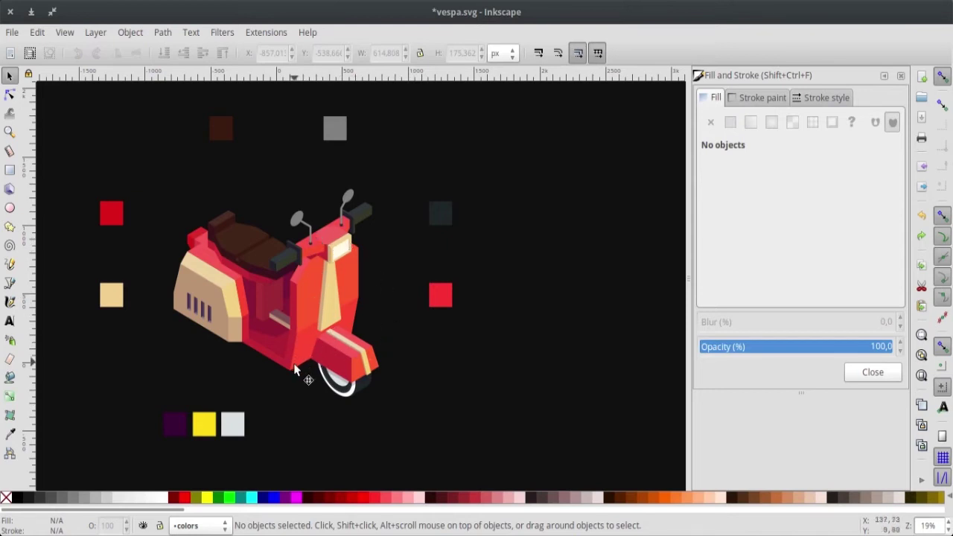
Try moving the front and lower shading shapes, undoing each move
{"action": "left_click", "coordinate": [320, 317]}
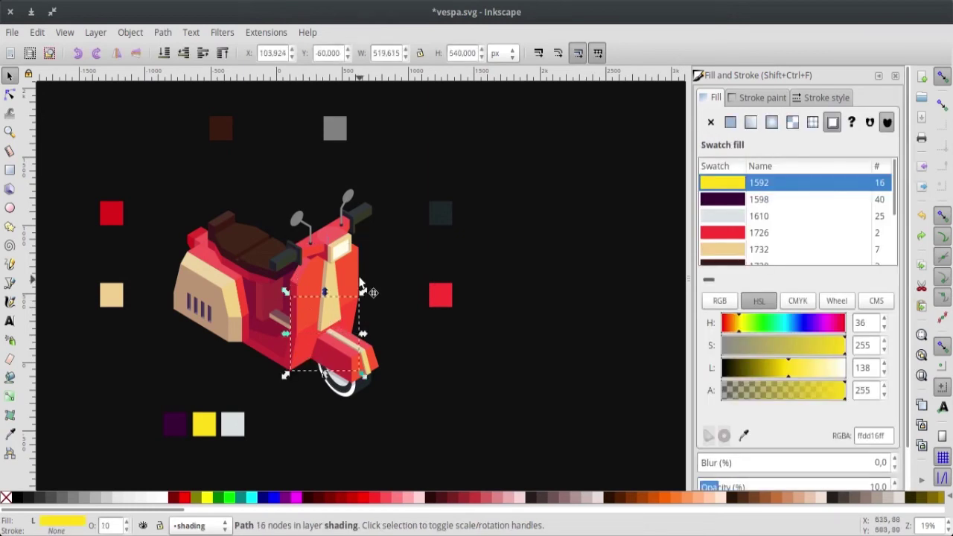
{"action": "left_click_drag", "start_coordinate": [368, 275], "coordinate": [584, 286]}
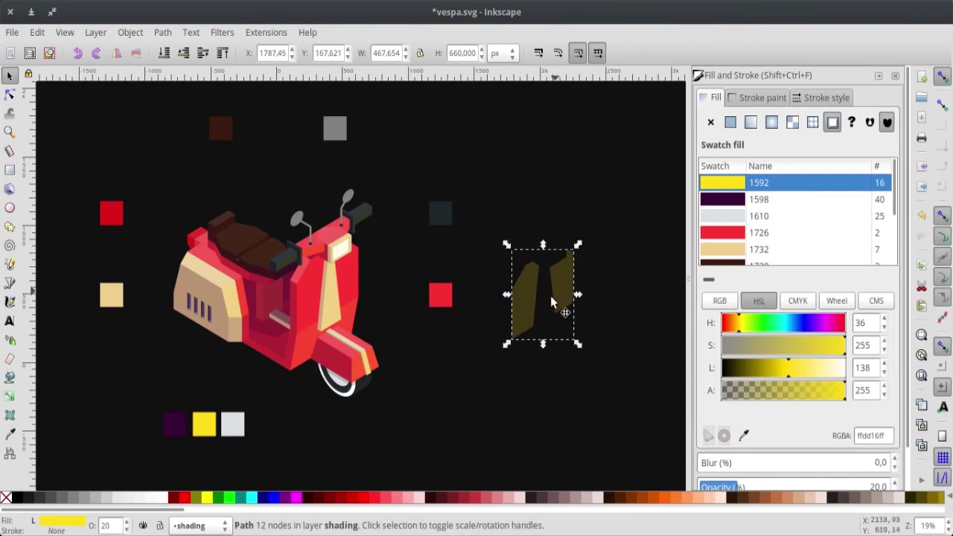
{"action": "key", "text": "ctrl+z"}
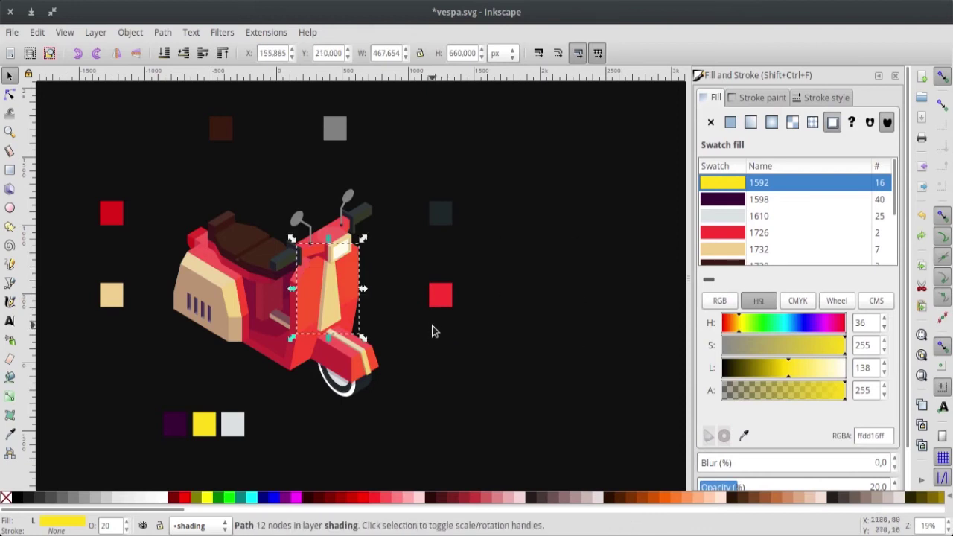
{"action": "left_click_drag", "start_coordinate": [303, 363], "coordinate": [304, 440]}
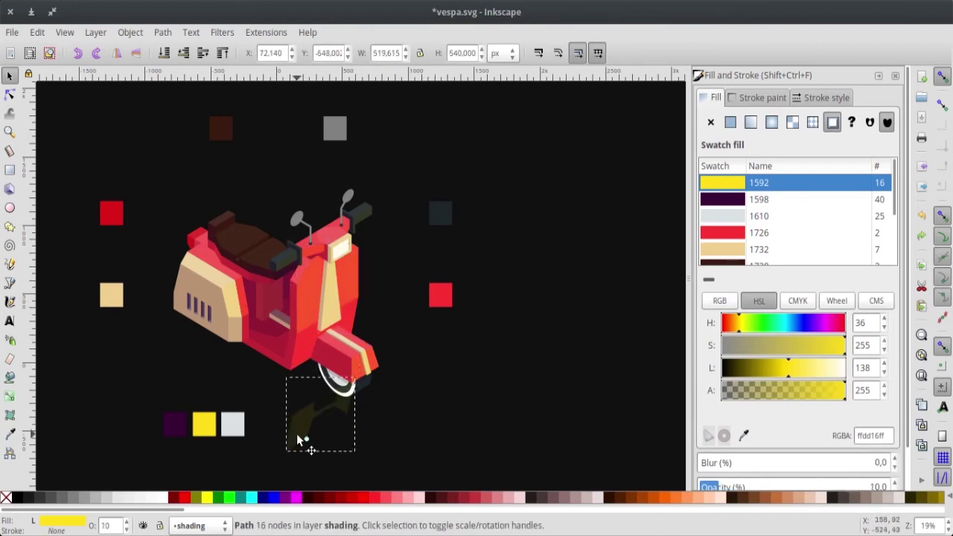
{"action": "key", "text": "ctrl+z"}
Inspect the small shading pieces near the wheel and the red swatch's fill
{"action": "left_click", "coordinate": [376, 407]}
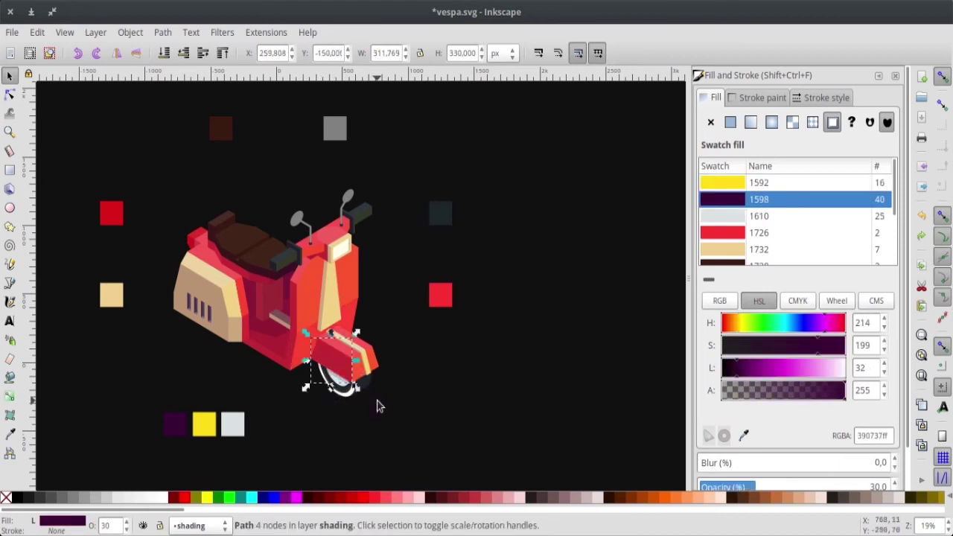
{"action": "key", "text": "Escape"}
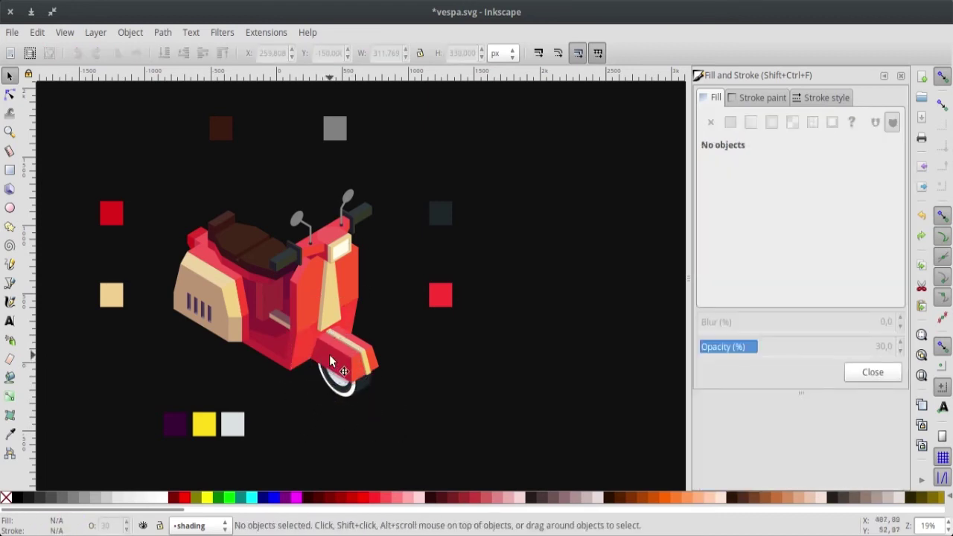
{"action": "left_click", "coordinate": [330, 361]}
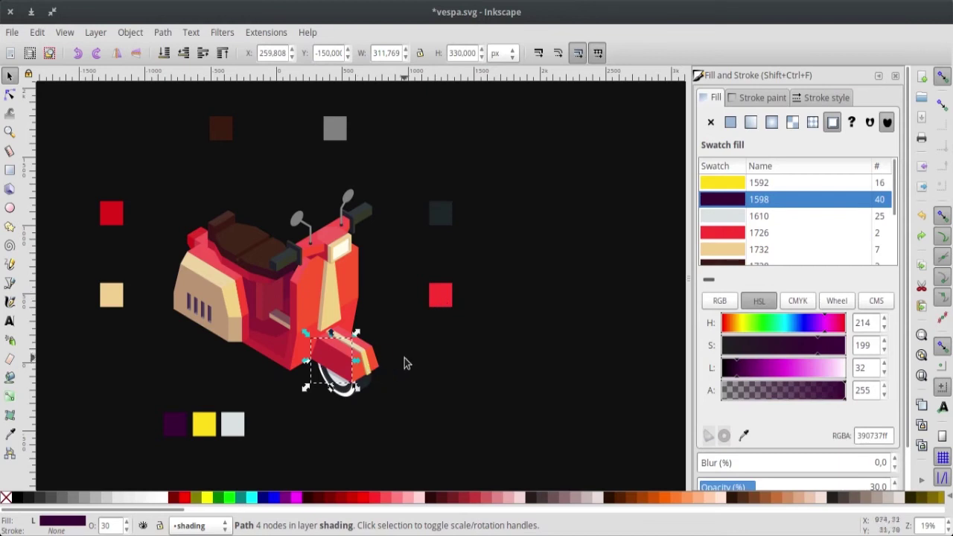
{"action": "key", "text": "Escape"}
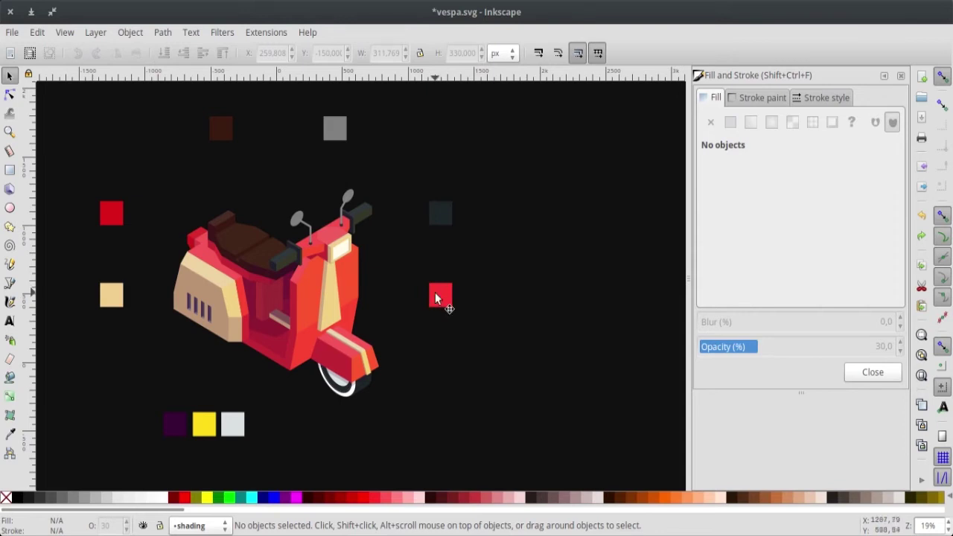
{"action": "left_click", "coordinate": [449, 304]}
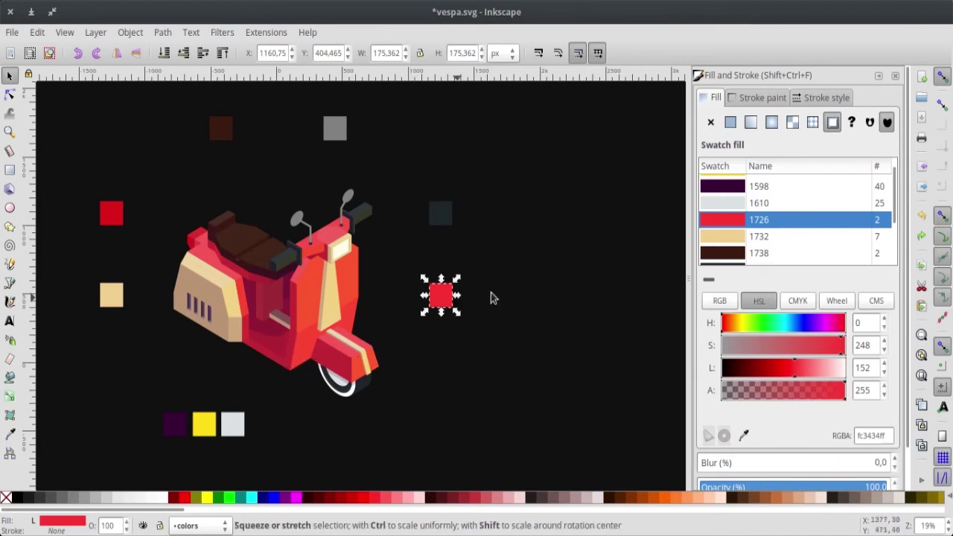
{"action": "left_click", "coordinate": [482, 340]}
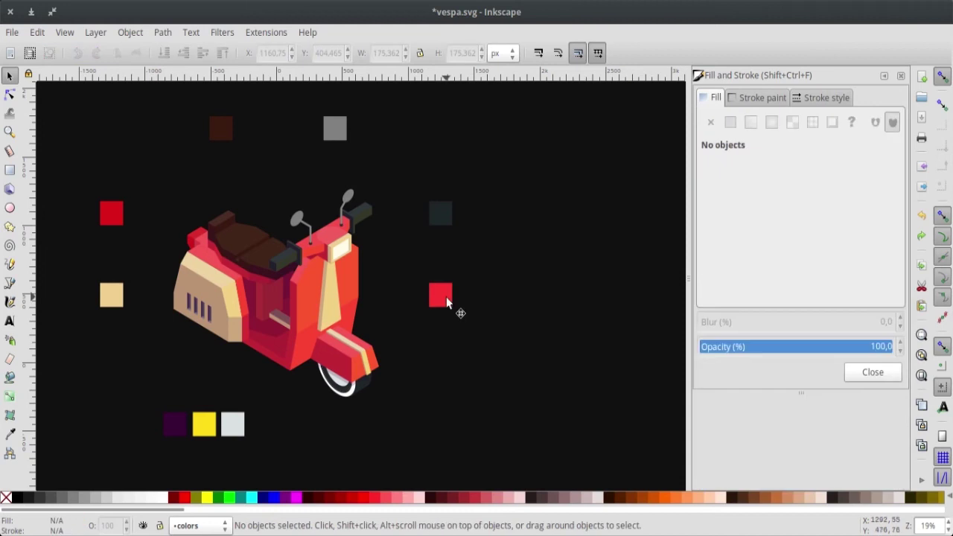
Recheck the swatch square pairs, then bring up the Layers dialog
{"action": "mouse_move", "coordinate": [490, 334]}
{"action": "left_mouse_down"}
{"action": "mouse_move", "coordinate": [383, 162]}
{"action": "mouse_move", "coordinate": [247, 143]}
{"action": "mouse_move", "coordinate": [201, 112]}
{"action": "left_mouse_up"}
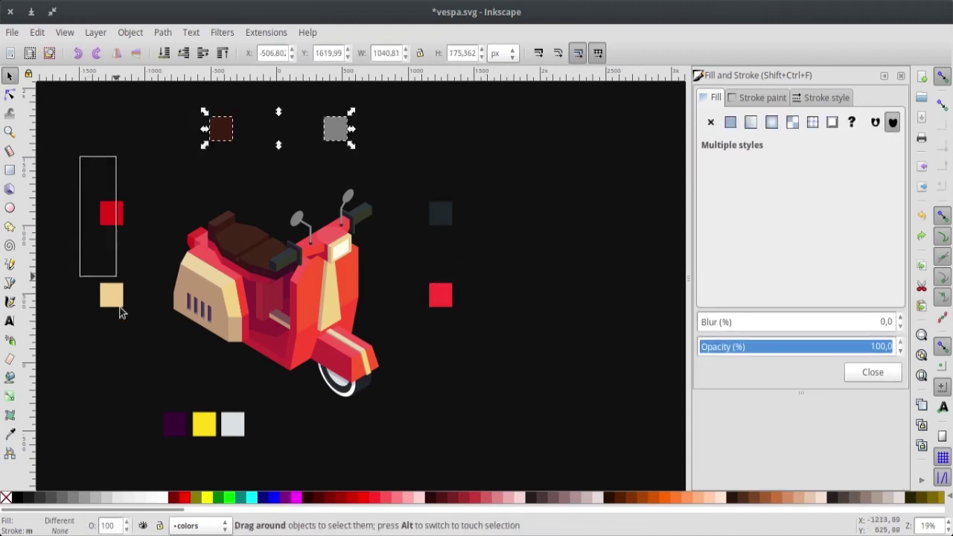
{"action": "left_click_drag", "start_coordinate": [79, 154], "coordinate": [127, 316]}
{"action": "left_click", "coordinate": [123, 397]}
{"action": "mouse_move", "coordinate": [128, 383]}
{"action": "left_mouse_down"}
{"action": "mouse_move", "coordinate": [172, 411]}
{"action": "mouse_move", "coordinate": [313, 459]}
{"action": "left_mouse_up"}
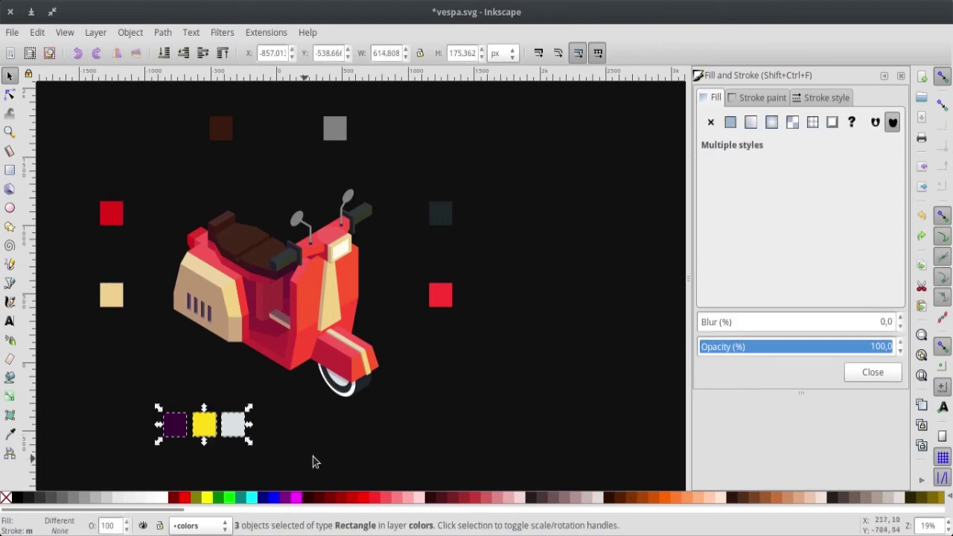
{"action": "left_click", "coordinate": [477, 378]}
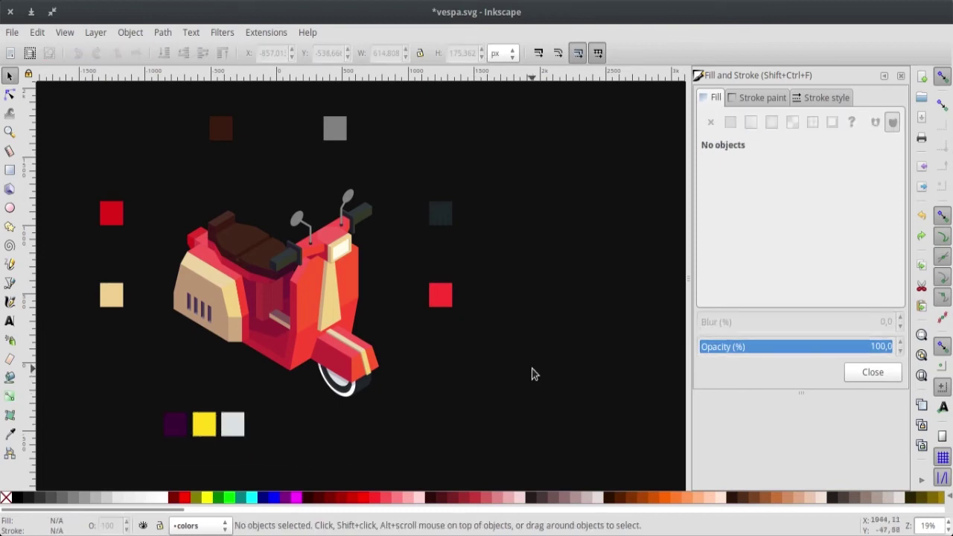
{"action": "key", "text": "shift+ctrl+l"}
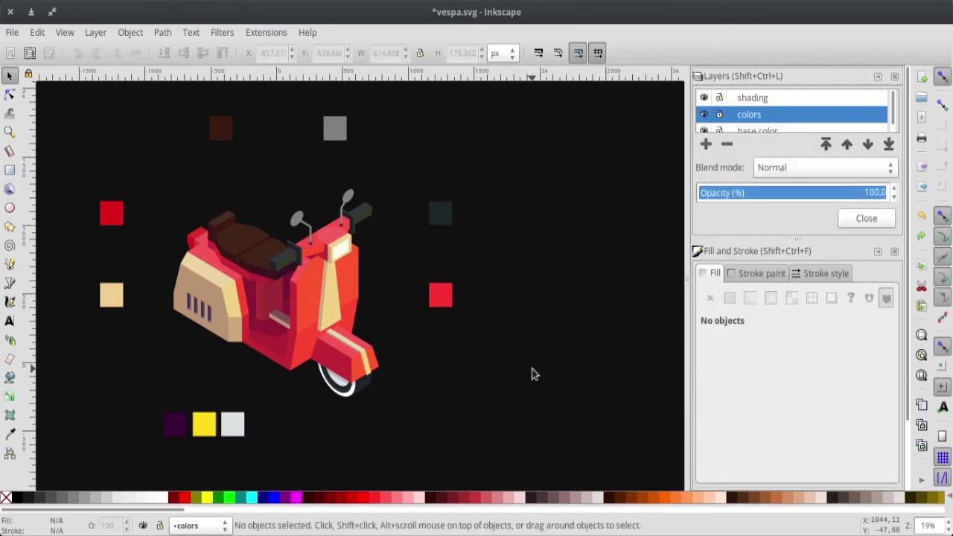
Hide the colors and shading layers and make base color the current layer
{"action": "left_click", "coordinate": [893, 251]}
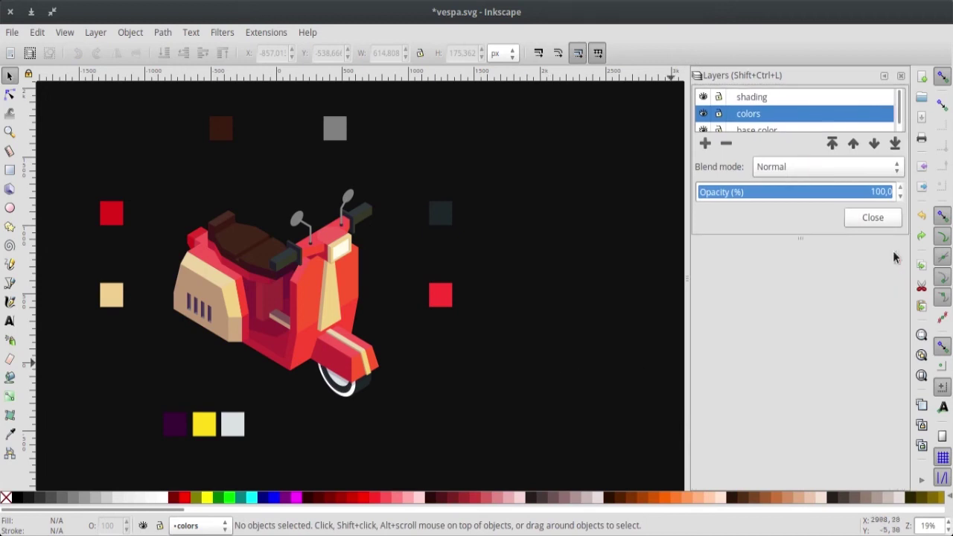
{"action": "left_click_drag", "start_coordinate": [797, 239], "coordinate": [797, 376]}
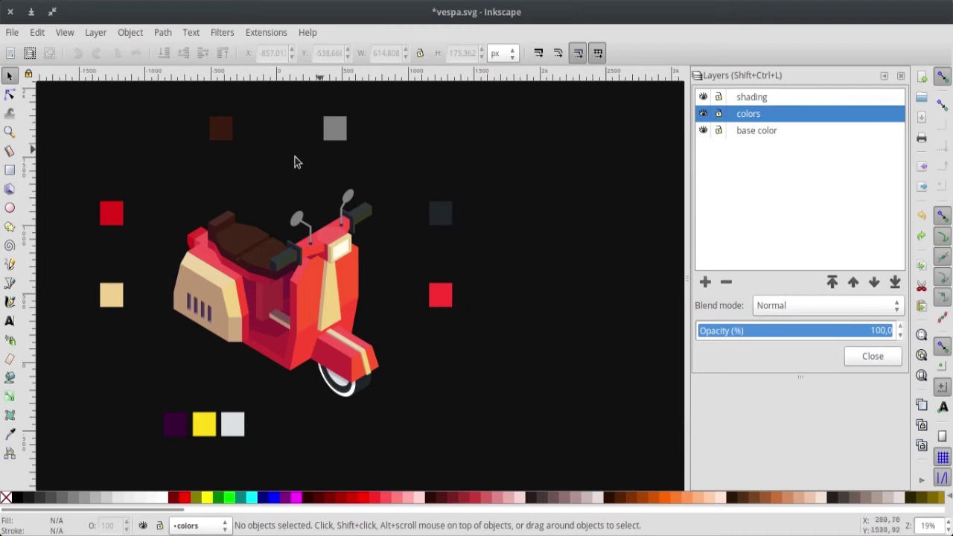
{"action": "left_click", "coordinate": [702, 113]}
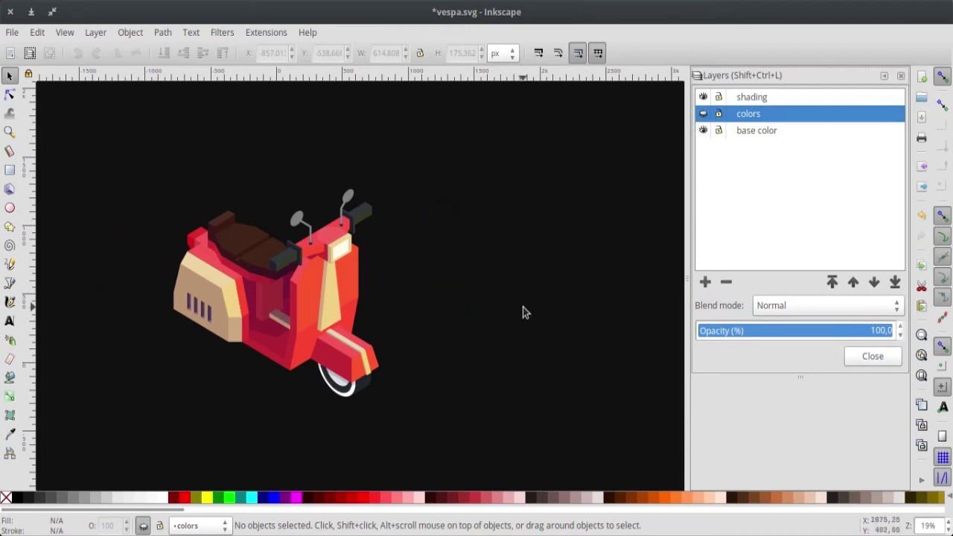
{"action": "left_click", "coordinate": [702, 97]}
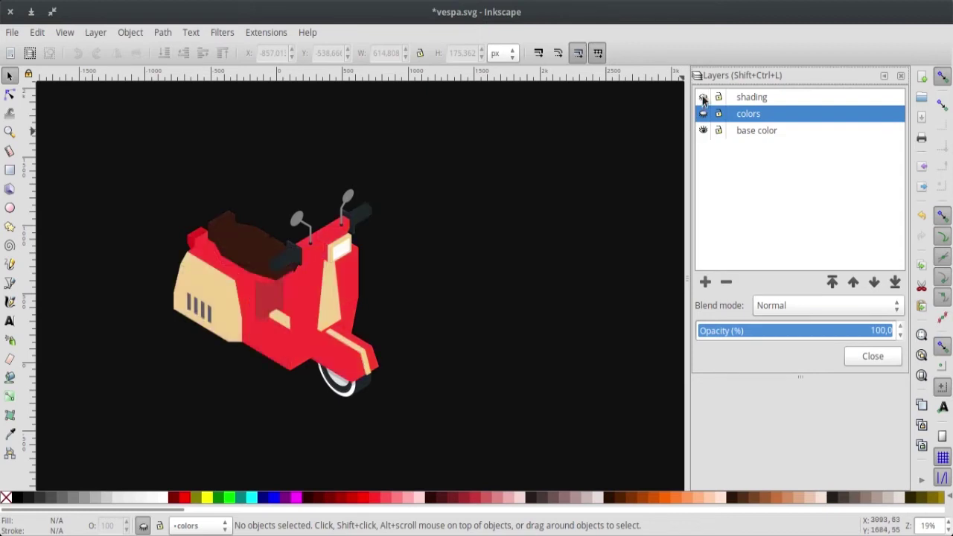
{"action": "left_click", "coordinate": [763, 100]}
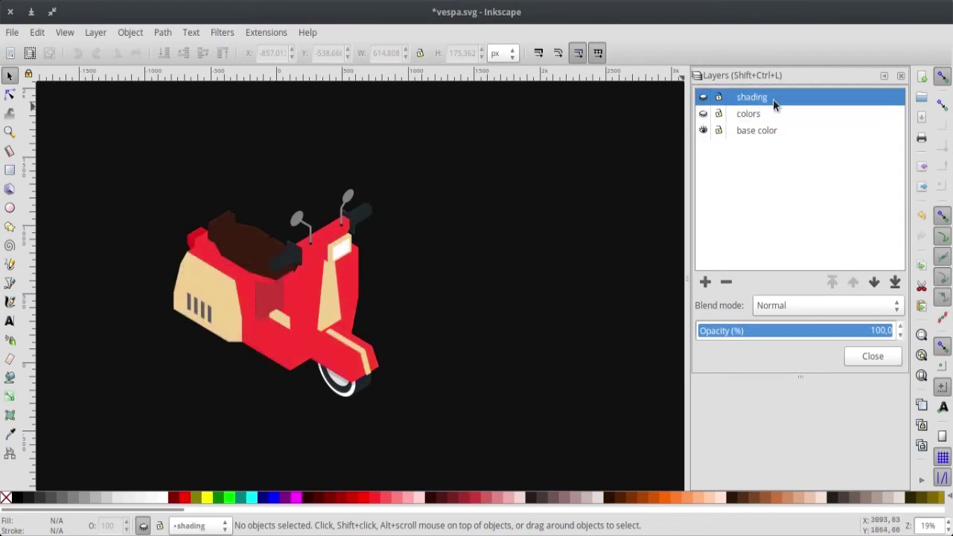
{"action": "left_click", "coordinate": [757, 131]}
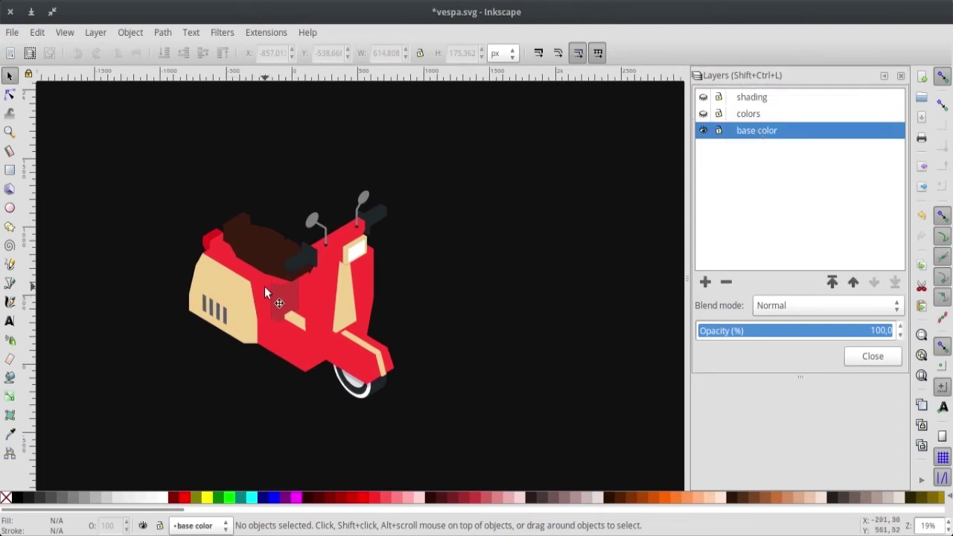
Zoom in and inspect the beige strips, dark red panel, side panel and seat shapes
{"action": "scroll", "coordinate": [264, 286], "scroll_direction": "up", "scroll_amount": 2}
{"action": "scroll", "coordinate": [382, 229], "scroll_direction": "up", "scroll_amount": 1}
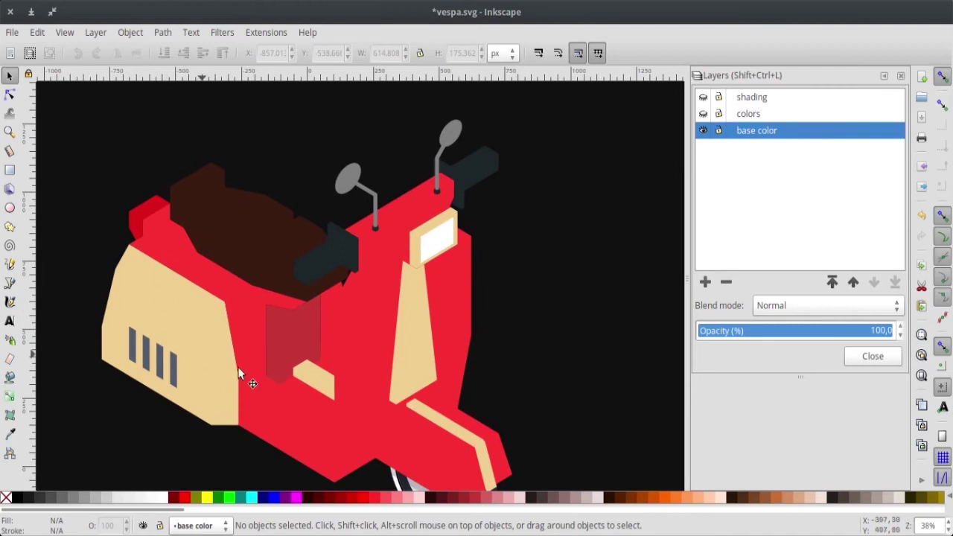
{"action": "left_click_drag", "start_coordinate": [427, 413], "coordinate": [417, 353]}
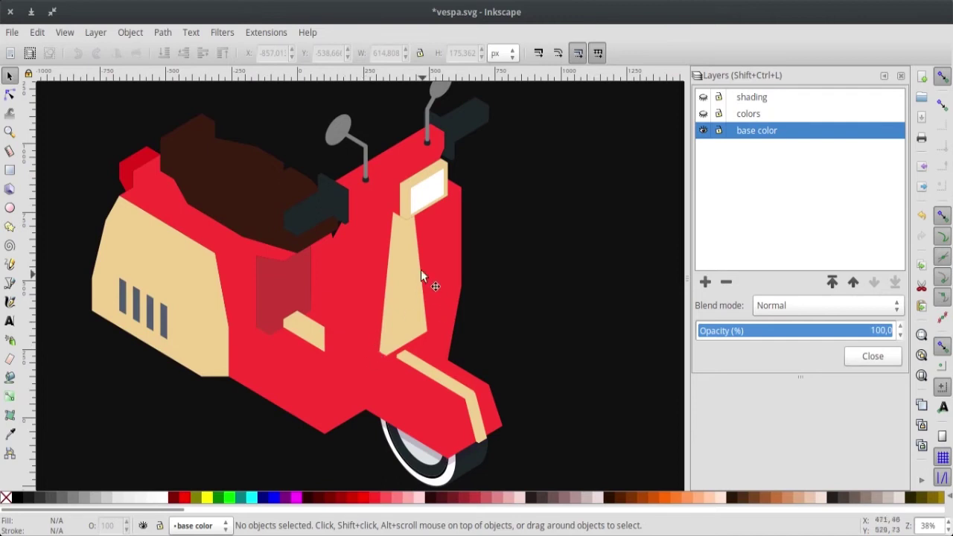
{"action": "left_click", "coordinate": [409, 239]}
{"action": "left_click", "coordinate": [472, 405]}
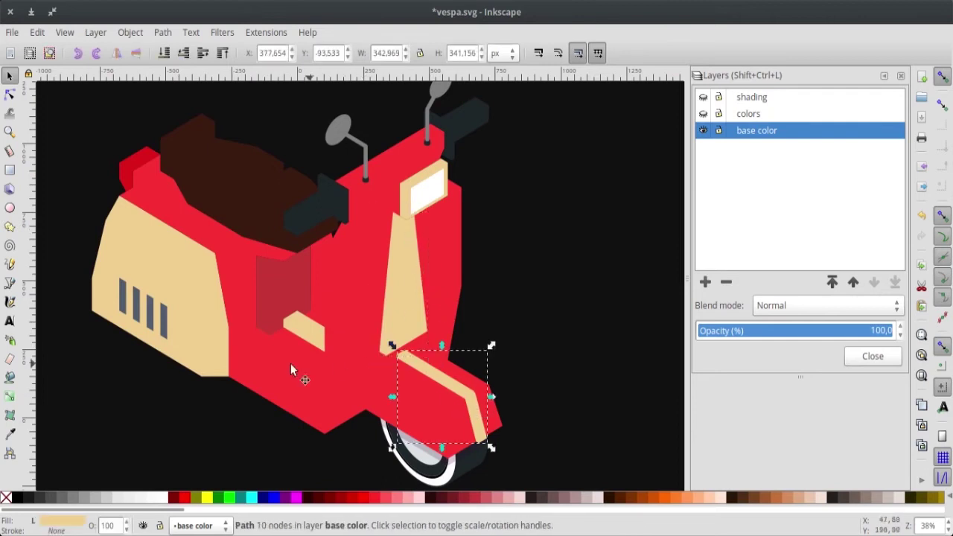
{"action": "left_click", "coordinate": [267, 283]}
{"action": "left_click", "coordinate": [198, 300]}
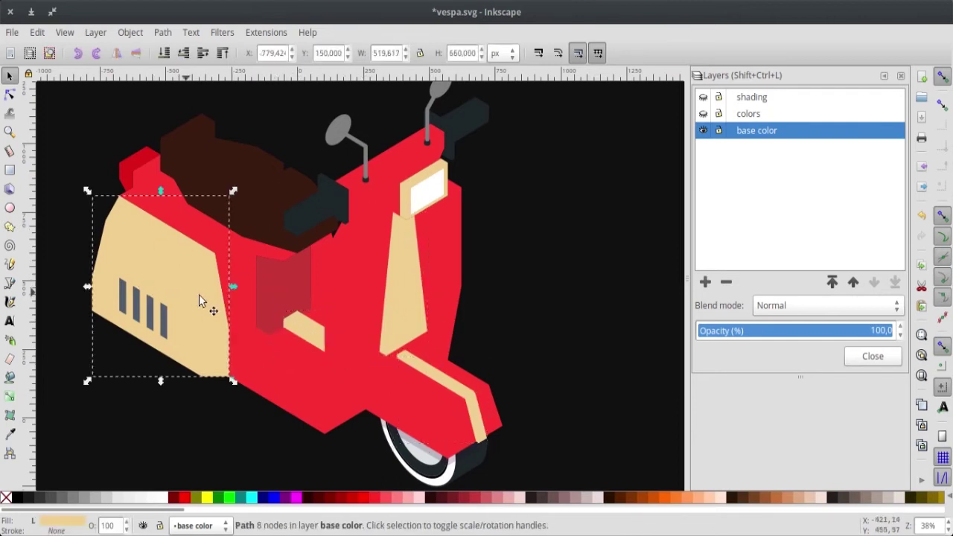
{"action": "left_click", "coordinate": [277, 286]}
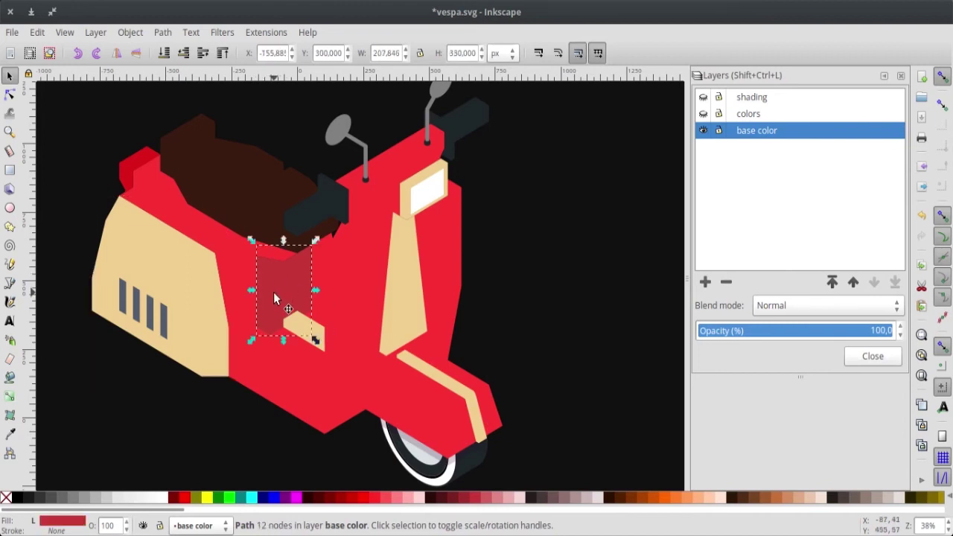
{"action": "left_click", "coordinate": [511, 223]}
{"action": "left_click", "coordinate": [237, 184]}
{"action": "left_click", "coordinate": [544, 267]}
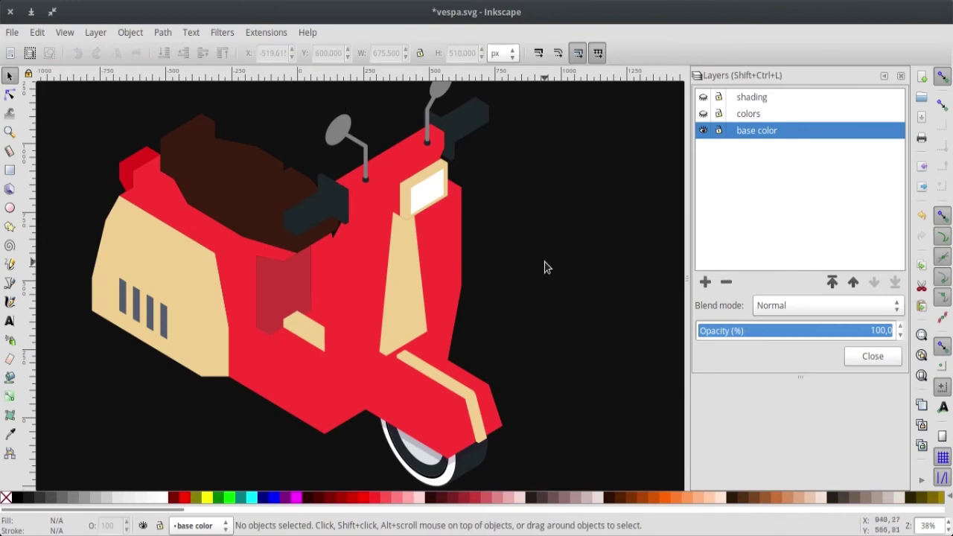
Show the shading layer, hide base color, and select all visible shading objects
{"action": "left_click", "coordinate": [703, 97]}
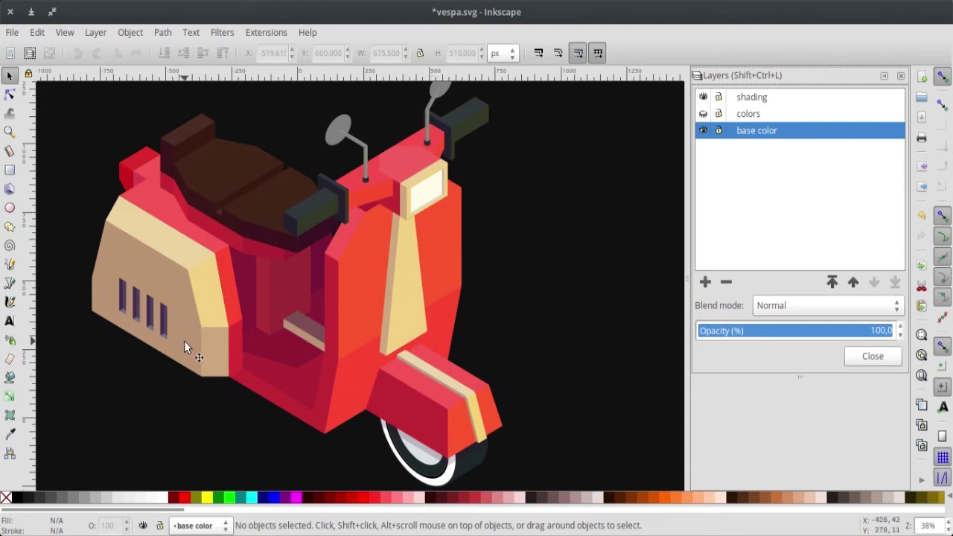
{"action": "scroll", "coordinate": [442, 285], "scroll_direction": "down", "scroll_amount": 1}
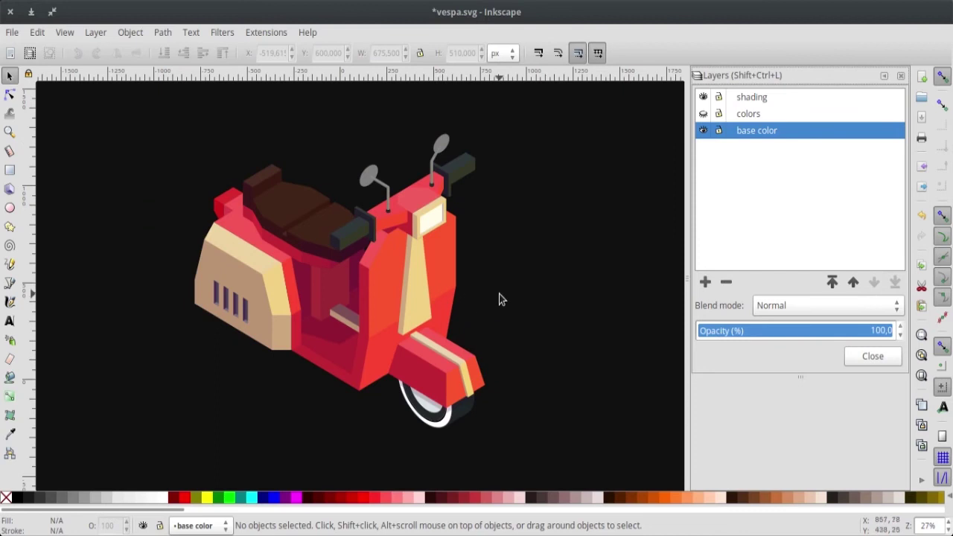
{"action": "left_click_drag", "start_coordinate": [489, 293], "coordinate": [395, 285]}
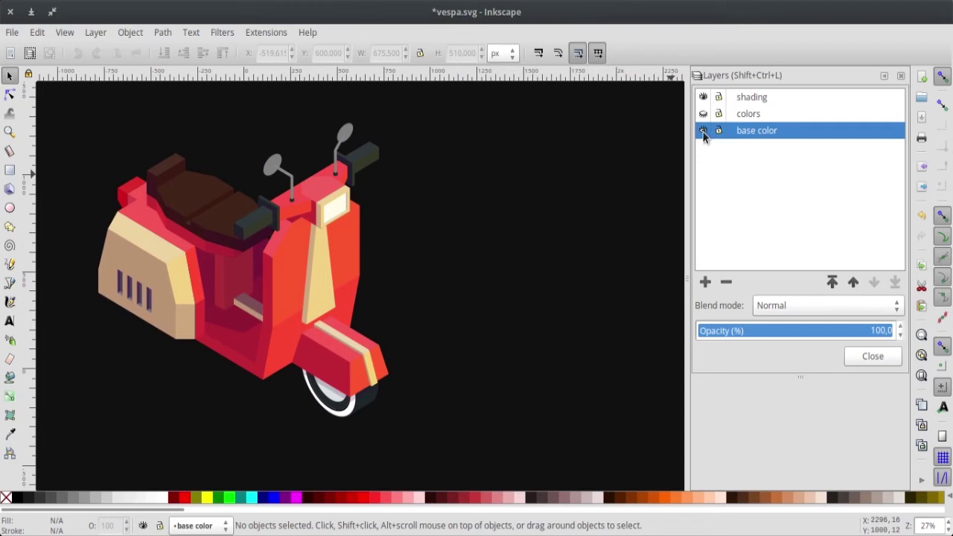
{"action": "left_click", "coordinate": [702, 131]}
{"action": "left_click_drag", "start_coordinate": [504, 407], "coordinate": [64, 100]}
Make shading the current layer, check its yellow face, and switch to outline view
{"action": "key", "text": "Escape"}
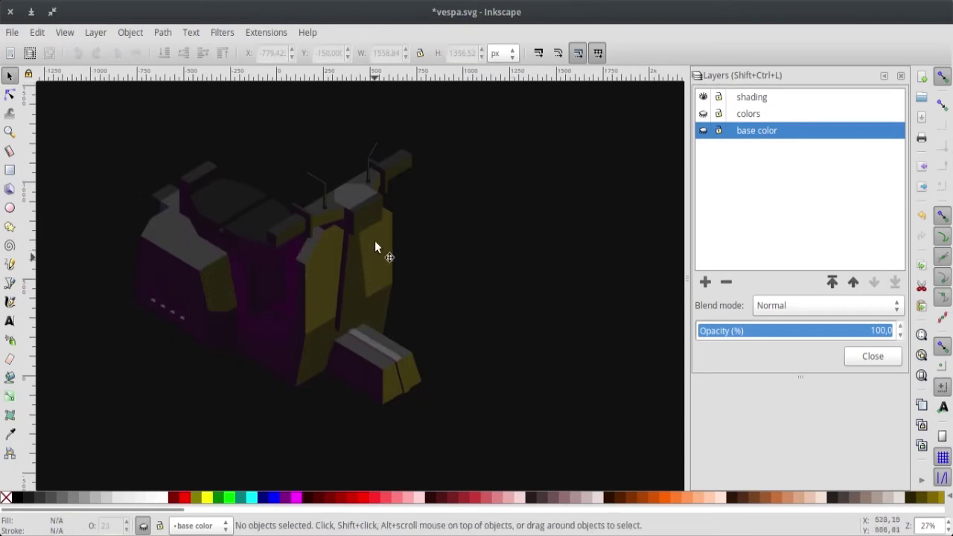
{"action": "left_click", "coordinate": [778, 97]}
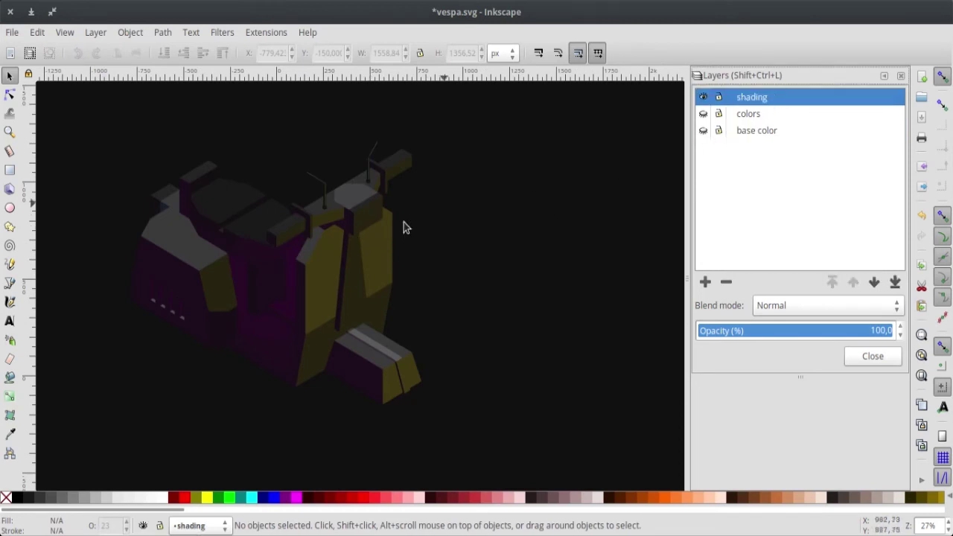
{"action": "left_click", "coordinate": [376, 253]}
{"action": "left_click", "coordinate": [460, 257]}
{"action": "key", "text": "ctrl+KP_5"}
{"action": "key", "text": "ctrl+KP_5"}
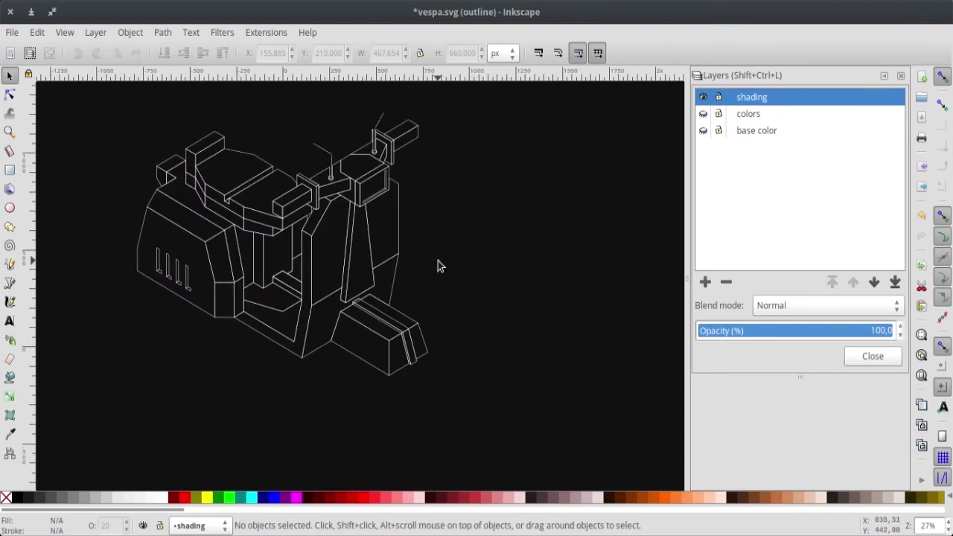
{"action": "left_click_drag", "start_coordinate": [438, 265], "coordinate": [446, 266]}
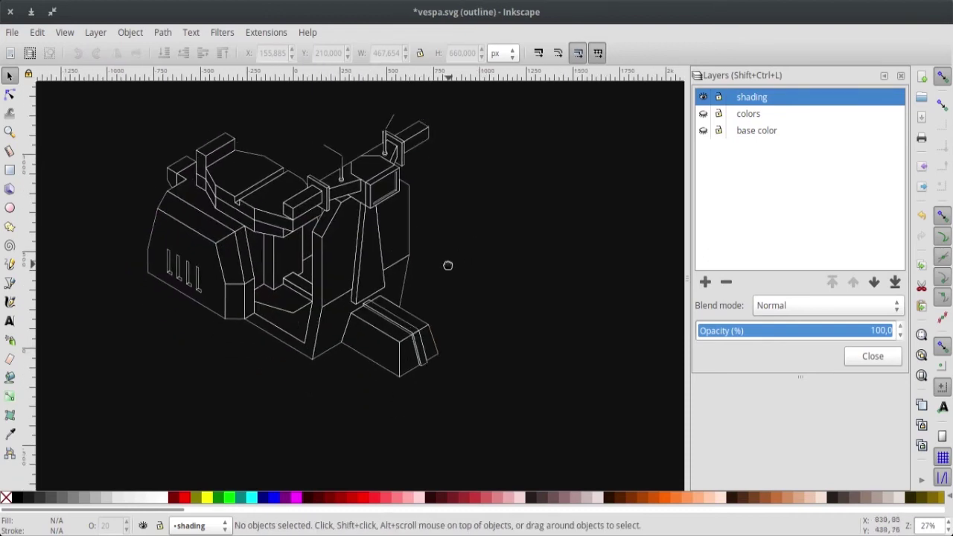
Toggle the base color layer's visibility several times, leaving it visible
{"action": "left_click", "coordinate": [704, 130]}
{"action": "left_click", "coordinate": [703, 130]}
{"action": "left_click", "coordinate": [704, 130]}
{"action": "left_click", "coordinate": [704, 130]}
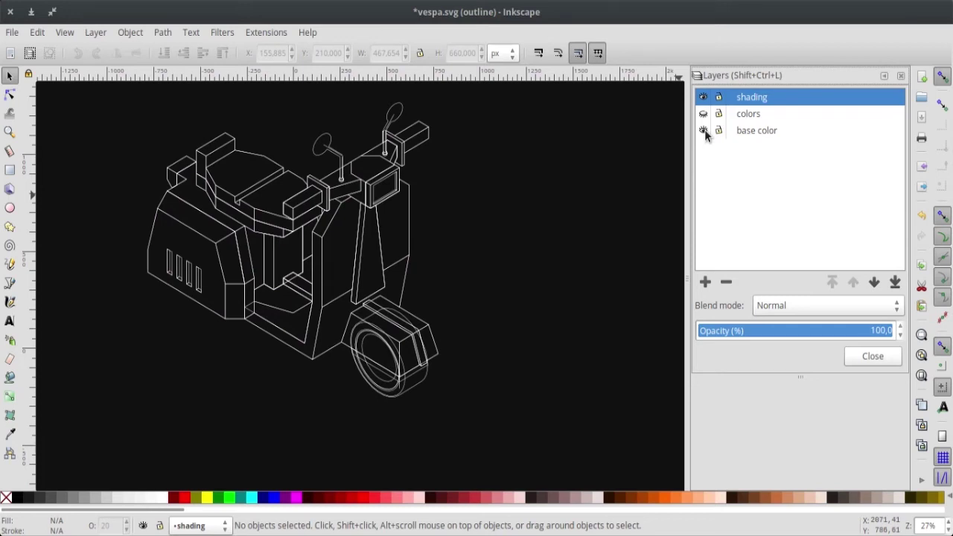
{"action": "left_click", "coordinate": [704, 131]}
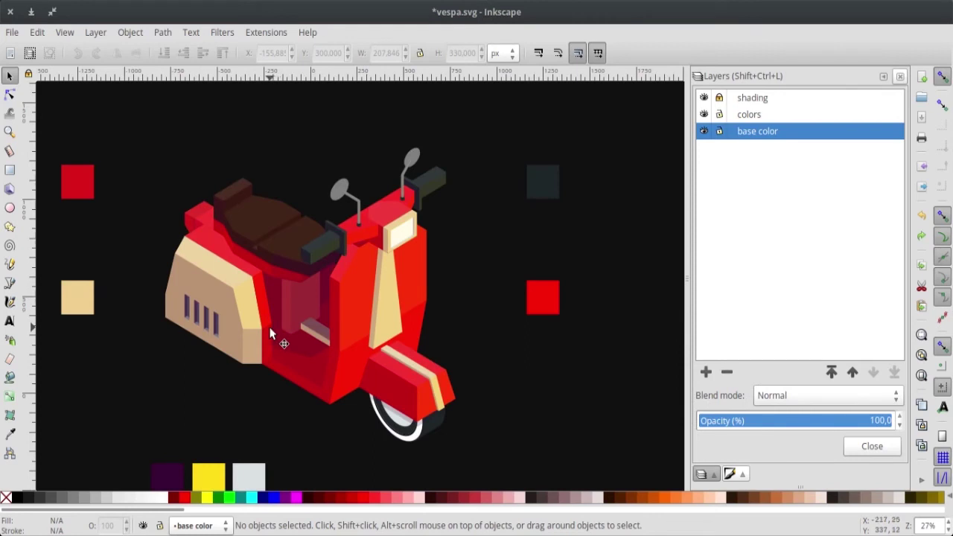
Show the isometric grid over an empty canvas area, zoomed in, with the Bezier tool active
{"action": "scroll", "coordinate": [308, 328], "scroll_direction": "down", "scroll_amount": 1, "text": "ctrl"}
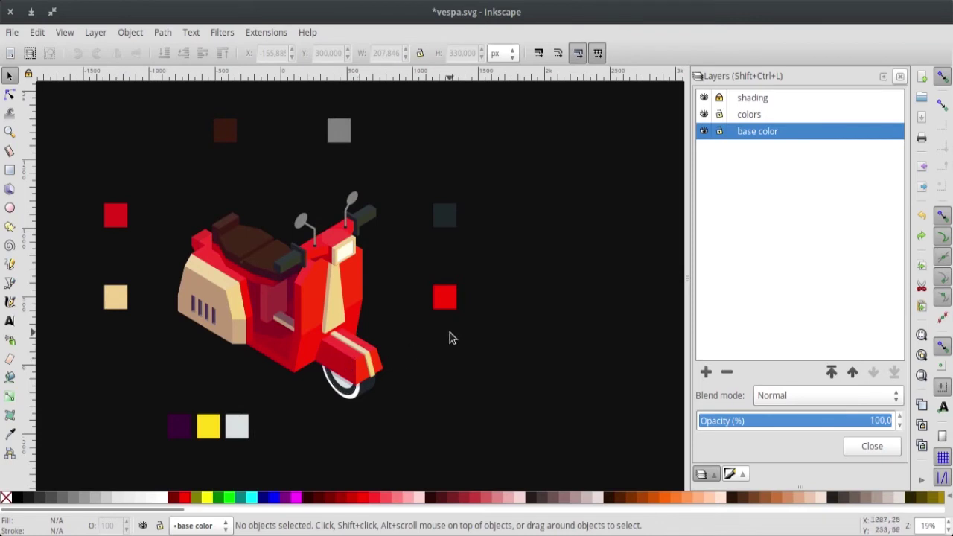
{"action": "scroll", "coordinate": [454, 353], "scroll_direction": "right", "scroll_amount": 1}
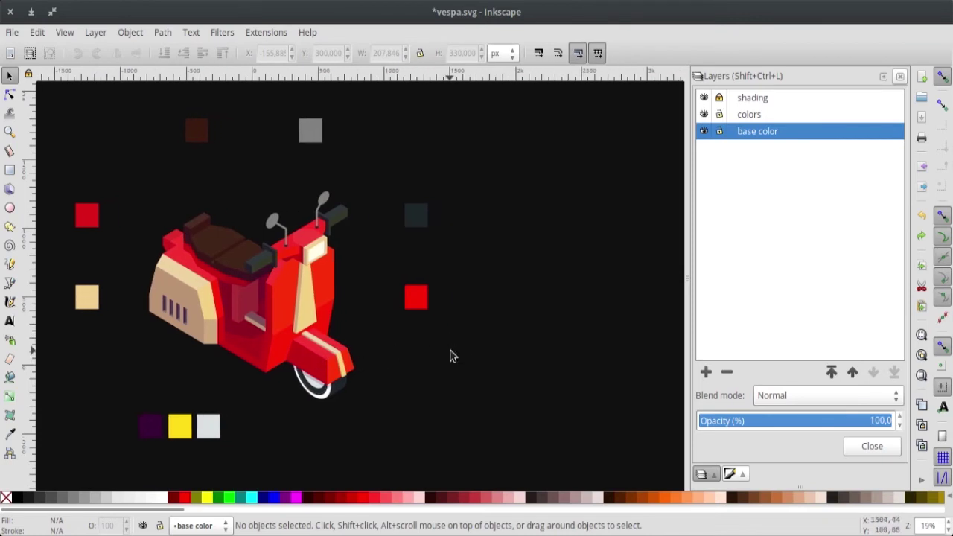
{"action": "scroll", "coordinate": [460, 351], "scroll_direction": "down", "scroll_amount": 1, "text": "ctrl"}
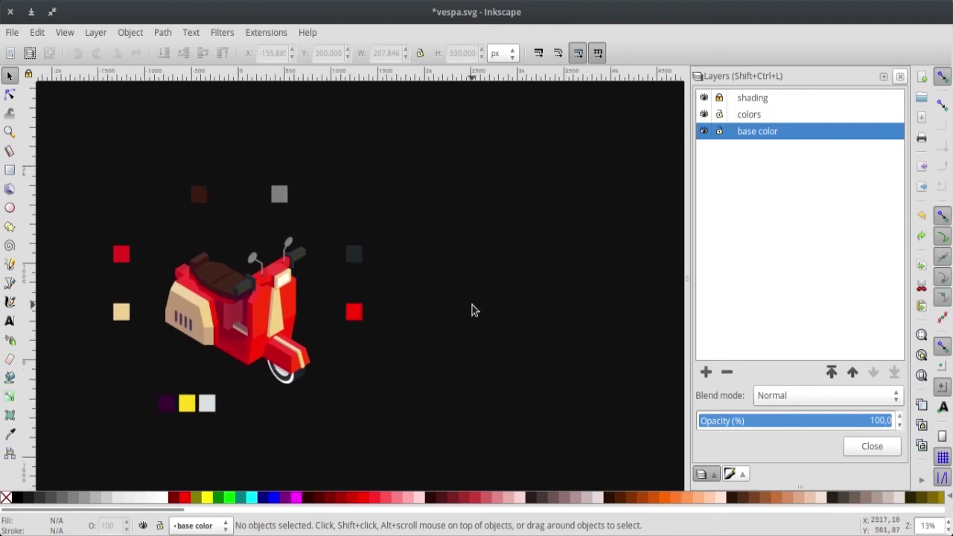
{"action": "key", "text": "numbersign"}
{"action": "scroll", "coordinate": [476, 294], "scroll_direction": "up", "scroll_amount": 1, "text": "ctrl"}
{"action": "scroll", "coordinate": [476, 260], "scroll_direction": "up", "scroll_amount": 2, "text": "ctrl"}
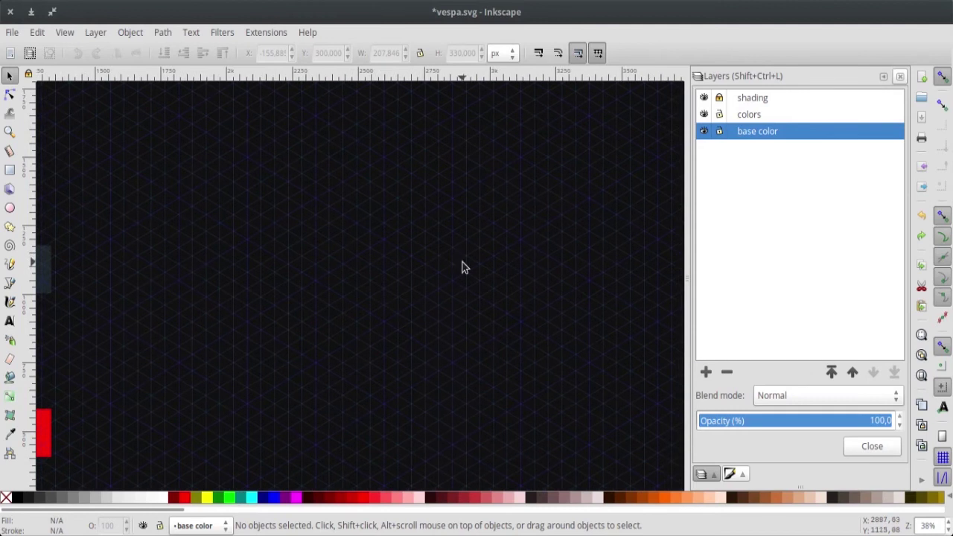
{"action": "key", "text": "b"}
{"action": "scroll", "coordinate": [446, 216], "scroll_direction": "up", "scroll_amount": 1, "text": "ctrl"}
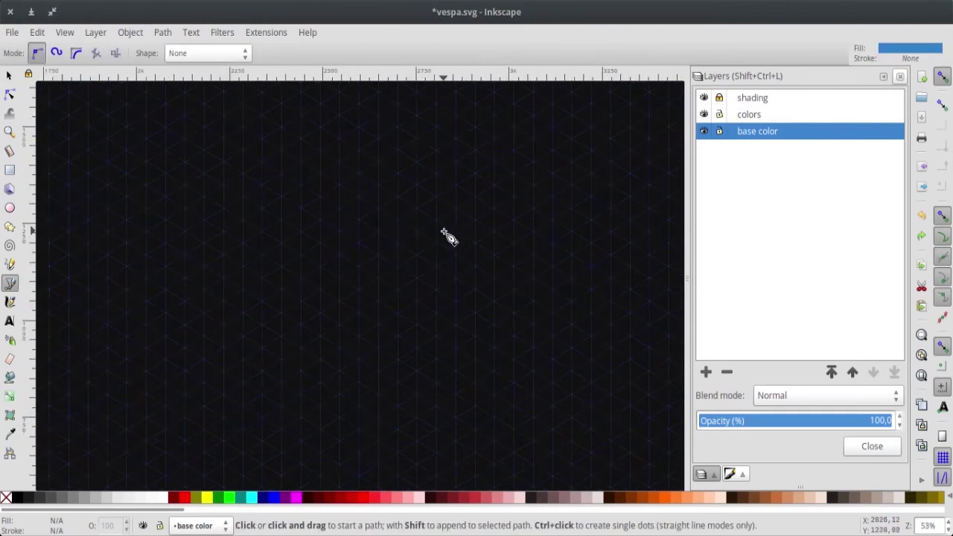
Draw the box's top diamond face by snapping four grid corners and closing it
{"action": "left_click", "coordinate": [455, 185]}
{"action": "left_click", "coordinate": [359, 241]}
{"action": "left_click", "coordinate": [454, 300]}
{"action": "left_click", "coordinate": [551, 242]}
{"action": "left_click", "coordinate": [455, 185]}
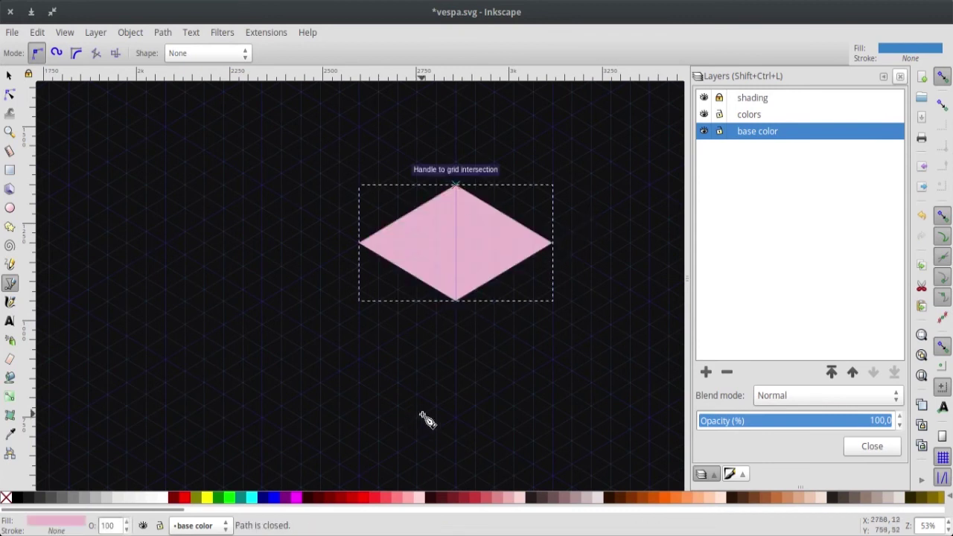
{"action": "scroll", "coordinate": [371, 304], "scroll_direction": "up", "scroll_amount": 1, "text": "ctrl"}
Draw the left side face down from the diamond's left and bottom corners
{"action": "left_click", "coordinate": [355, 217]}
{"action": "left_click", "coordinate": [355, 248]}
{"action": "left_click", "coordinate": [492, 331]}
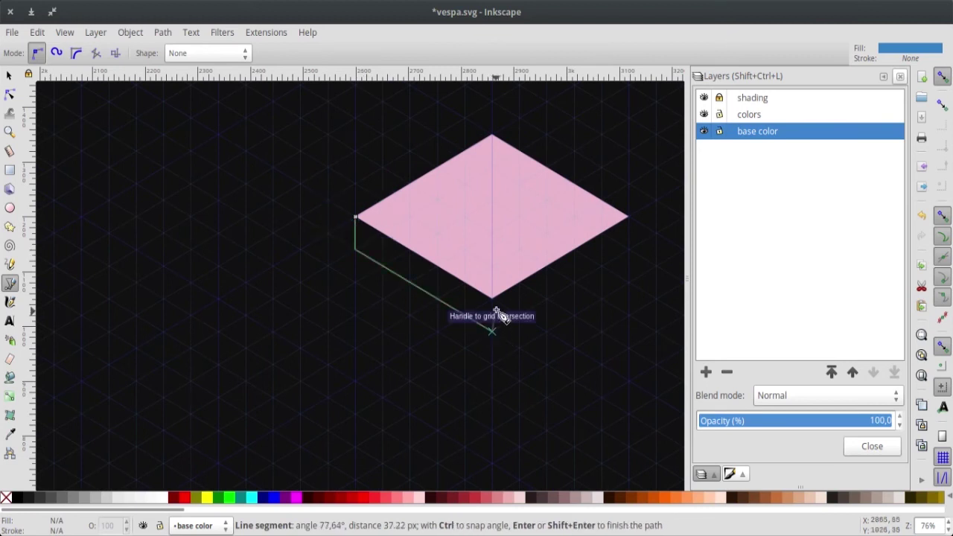
{"action": "left_click", "coordinate": [491, 298]}
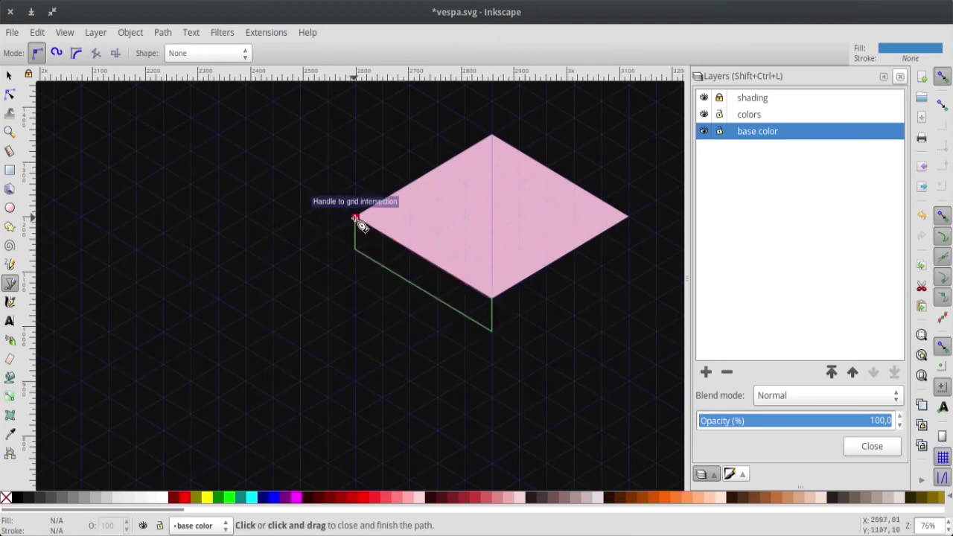
{"action": "left_click", "coordinate": [355, 218]}
Draw the matching right side face, then return to the selector
{"action": "left_click", "coordinate": [628, 217]}
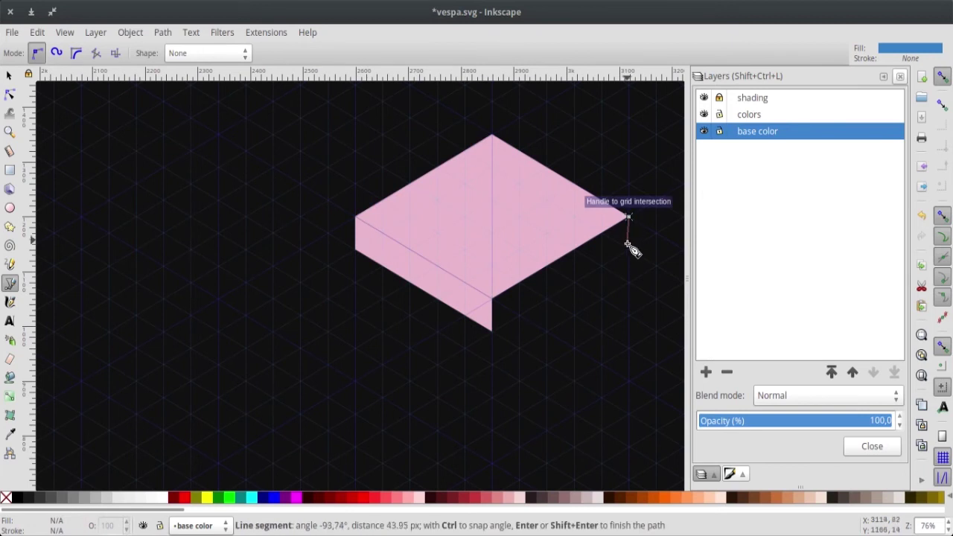
{"action": "left_click", "coordinate": [627, 249]}
{"action": "left_click", "coordinate": [491, 331]}
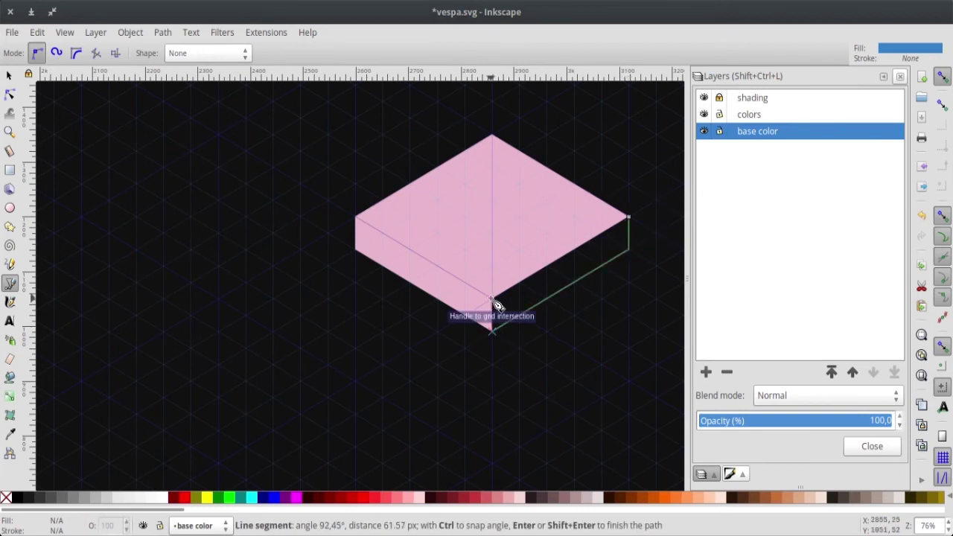
{"action": "left_click", "coordinate": [492, 298]}
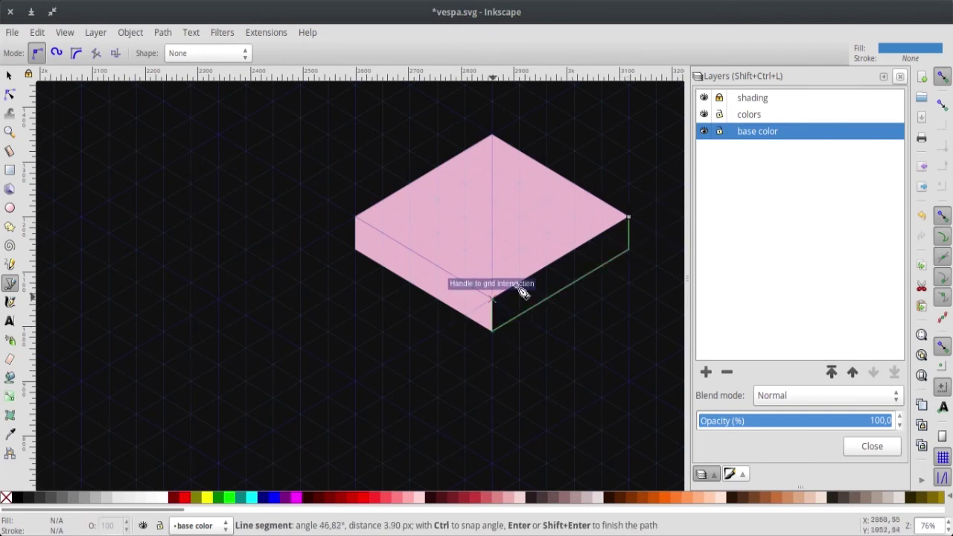
{"action": "left_click", "coordinate": [628, 217]}
{"action": "key", "text": "s"}
{"action": "left_click", "coordinate": [353, 365]}
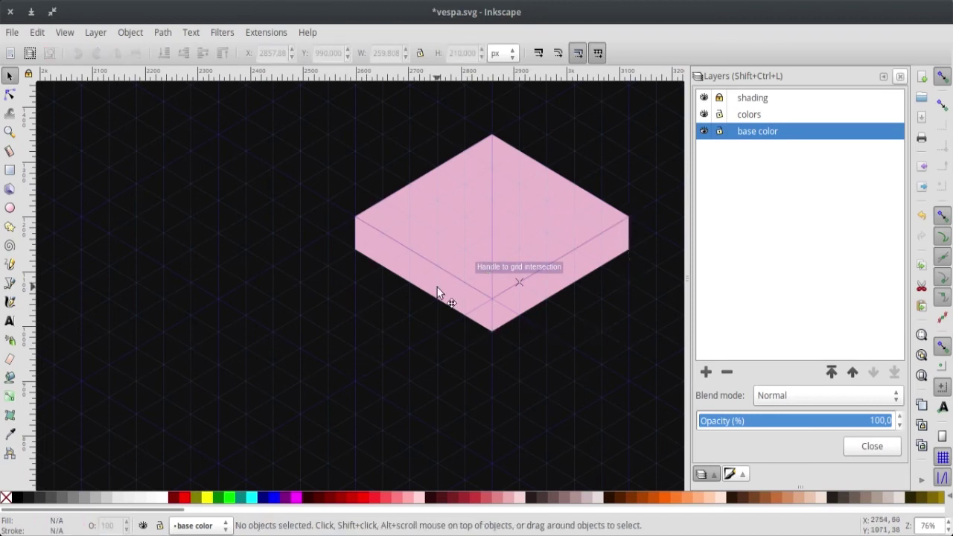
Select each box face in turn, test-moving the right face and undoing it
{"action": "left_click", "coordinate": [437, 289]}
{"action": "left_click", "coordinate": [551, 207]}
{"action": "left_click", "coordinate": [585, 272]}
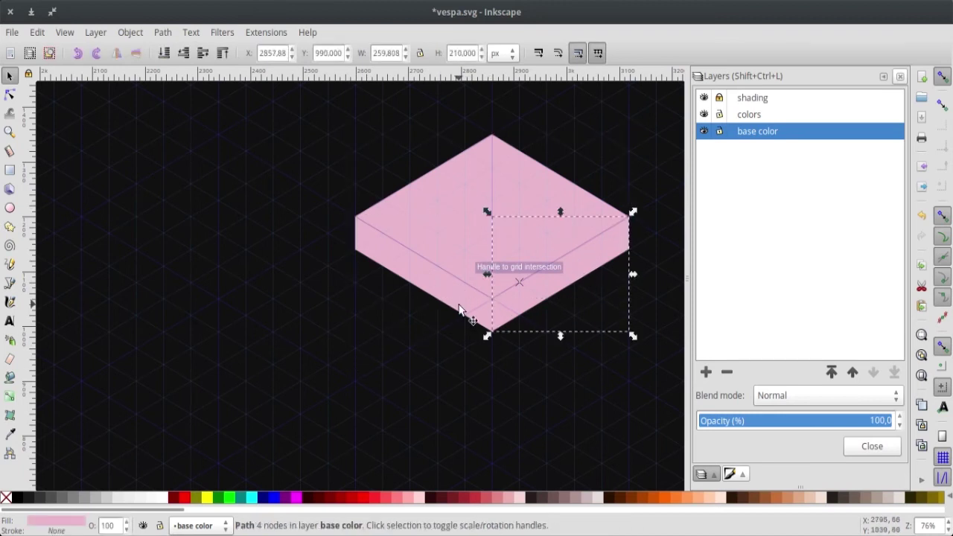
{"action": "left_click", "coordinate": [458, 309]}
{"action": "left_click", "coordinate": [530, 286]}
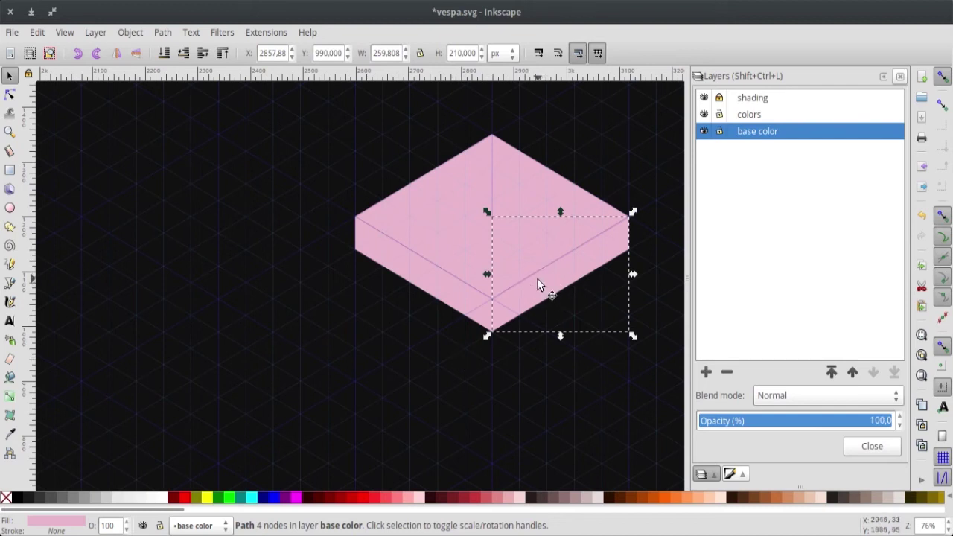
{"action": "left_click_drag", "start_coordinate": [538, 285], "coordinate": [551, 327]}
{"action": "key", "text": "Escape"}
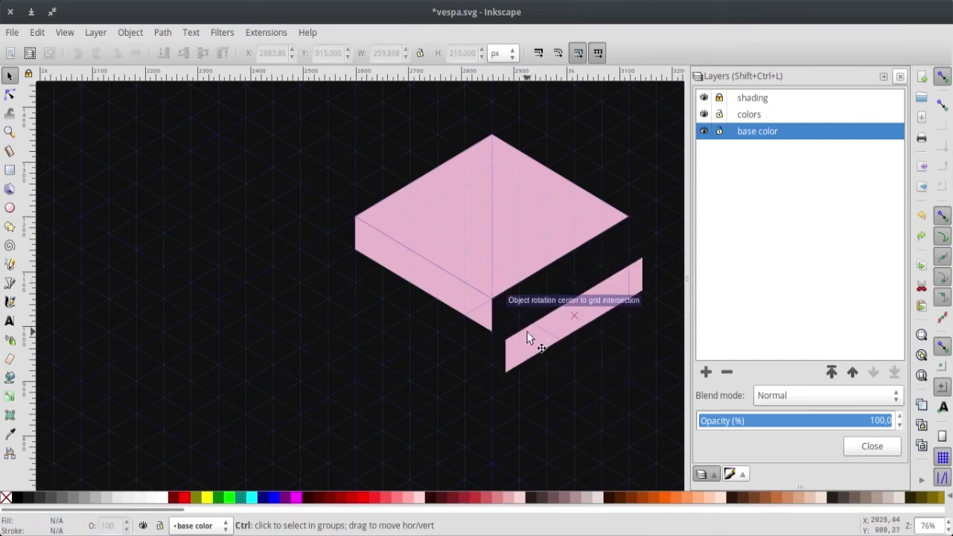
{"action": "key", "text": "ctrl+z"}
{"action": "left_click", "coordinate": [526, 301]}
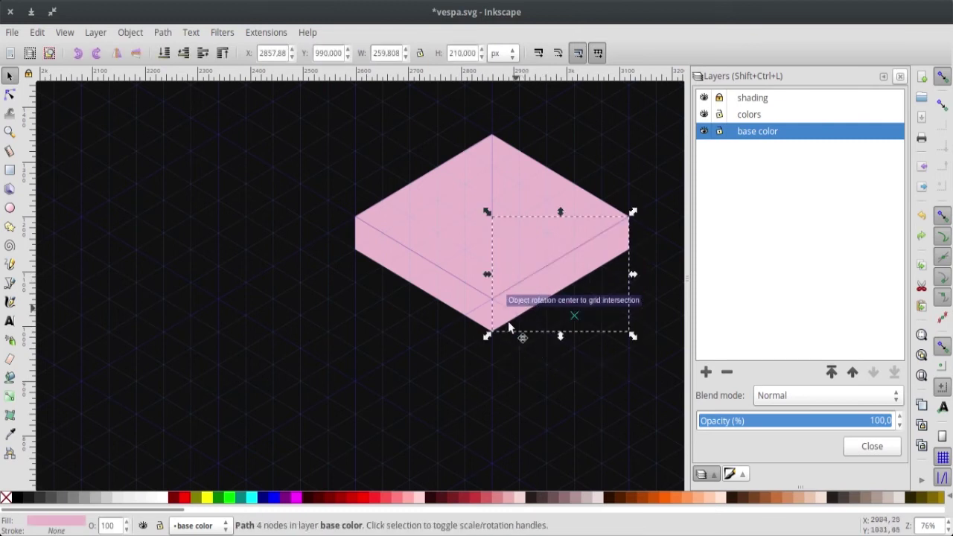
{"action": "left_click", "coordinate": [499, 257]}
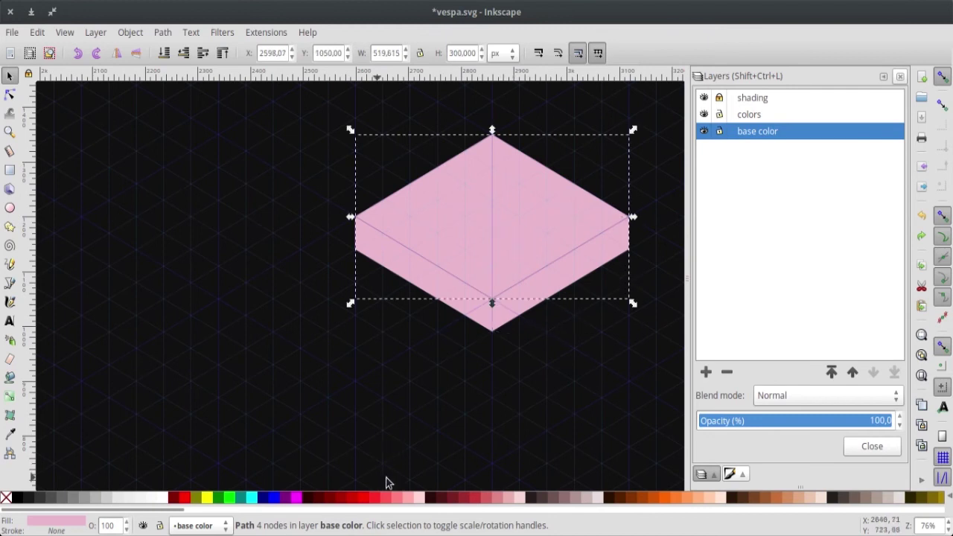
Fill the top #2C5AA0, the right face dark blue and the left face light blue
{"action": "left_click_drag", "start_coordinate": [156, 511], "coordinate": [652, 520]}
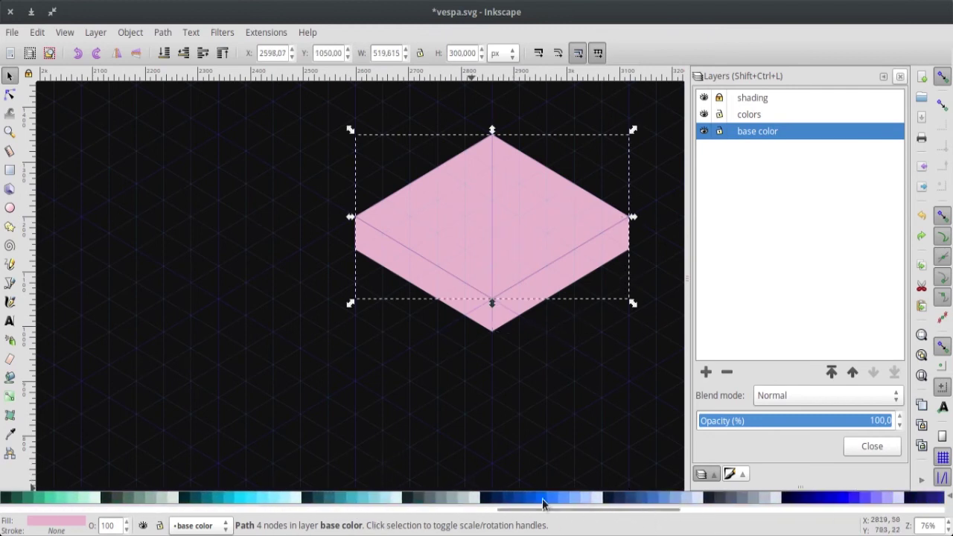
{"action": "left_click", "coordinate": [643, 503]}
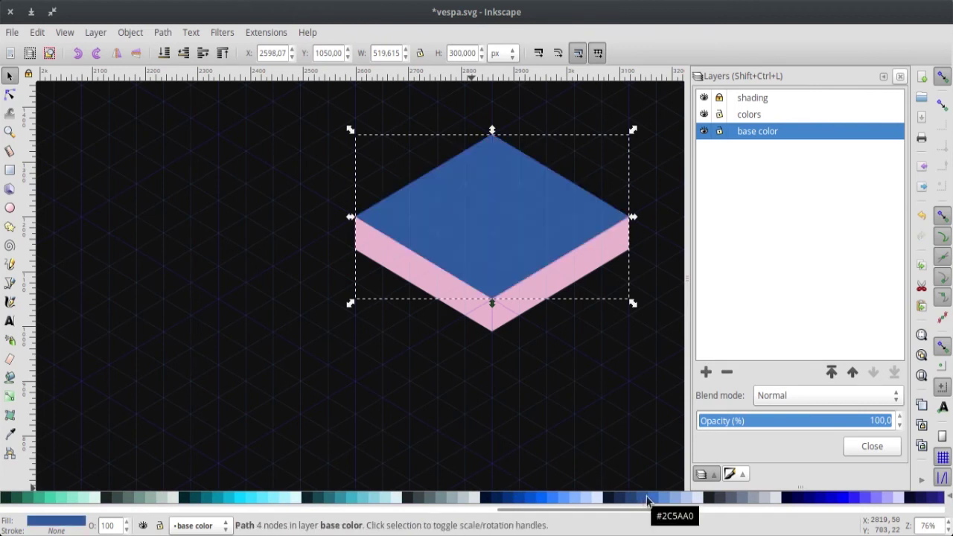
{"action": "left_click", "coordinate": [556, 270]}
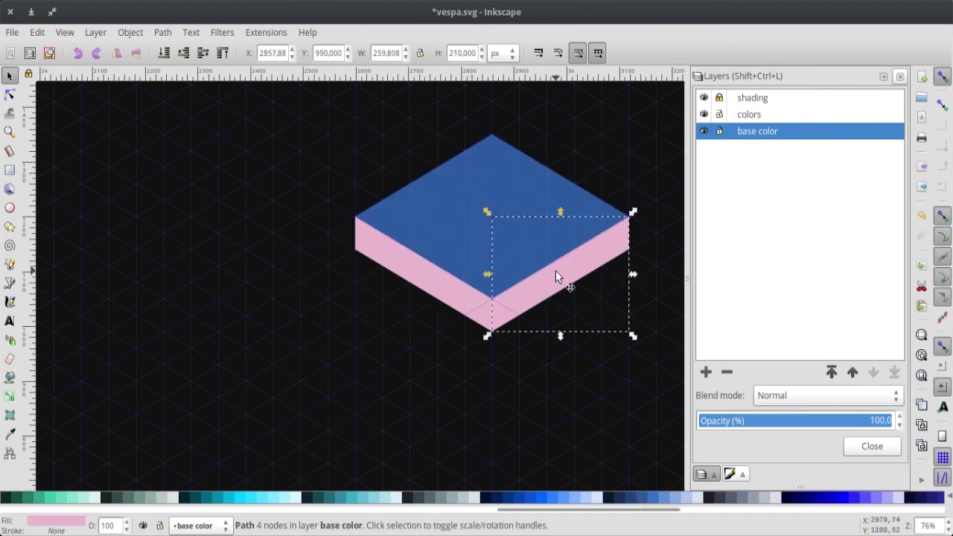
{"action": "left_click", "coordinate": [620, 501]}
{"action": "left_click", "coordinate": [433, 260]}
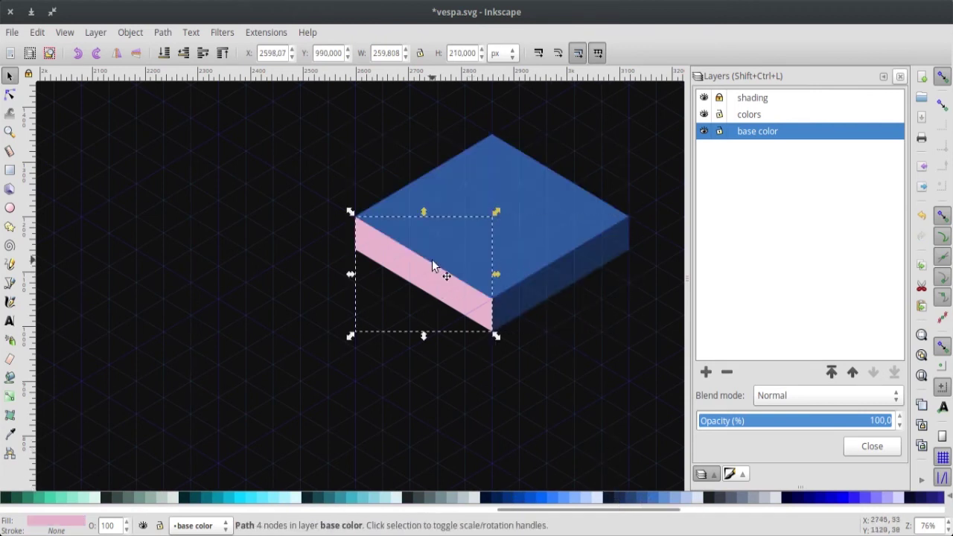
{"action": "left_click", "coordinate": [662, 497]}
{"action": "left_click", "coordinate": [521, 330]}
Zoom out and click the right, left and top faces to confirm their colours
{"action": "left_click_drag", "start_coordinate": [533, 316], "coordinate": [414, 314]}
{"action": "key", "text": "minus"}
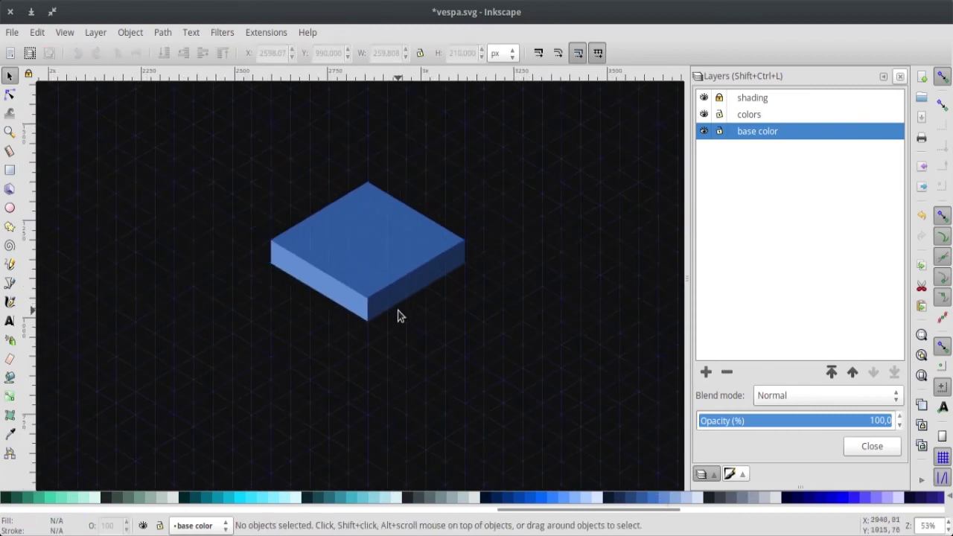
{"action": "left_click", "coordinate": [450, 273]}
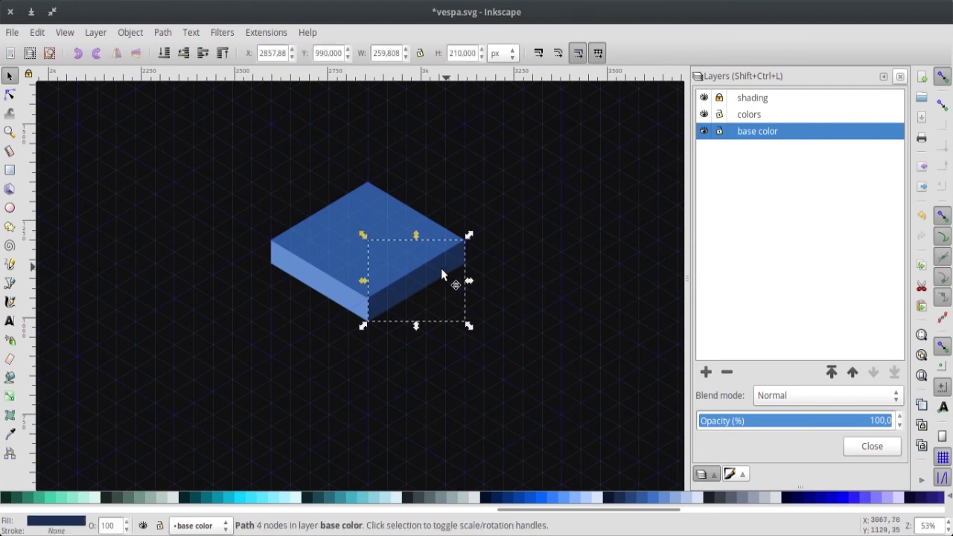
{"action": "left_click", "coordinate": [325, 286]}
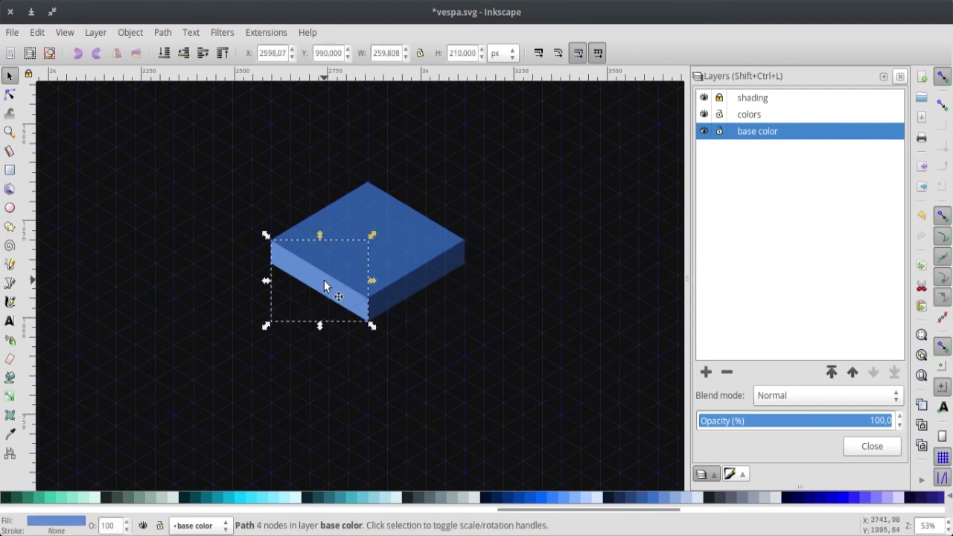
{"action": "left_click", "coordinate": [398, 295]}
{"action": "left_click", "coordinate": [393, 259]}
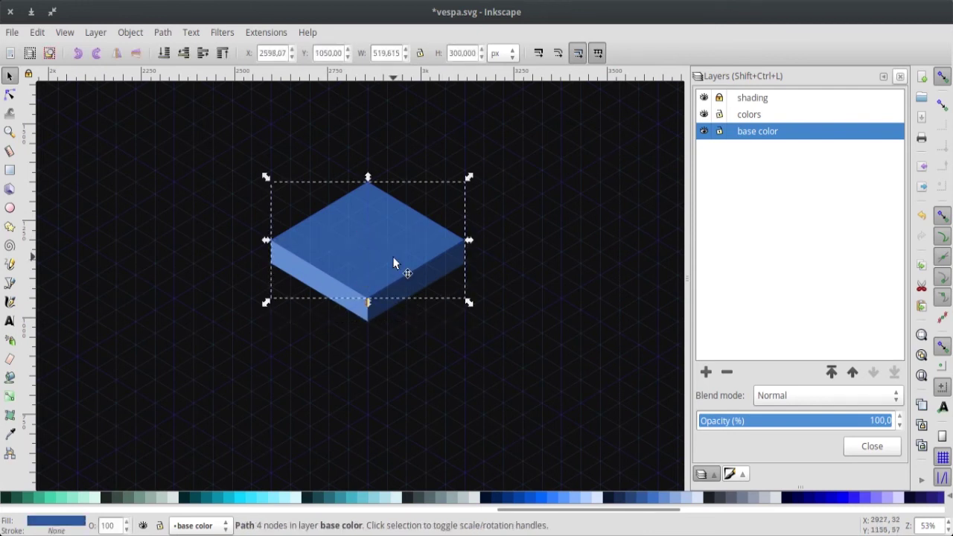
{"action": "left_click", "coordinate": [413, 364]}
{"action": "left_click", "coordinate": [390, 212]}
Scroll the palette to the oranges and fill the box's top face #FF6600
{"action": "left_click_drag", "start_coordinate": [660, 511], "coordinate": [291, 511]}
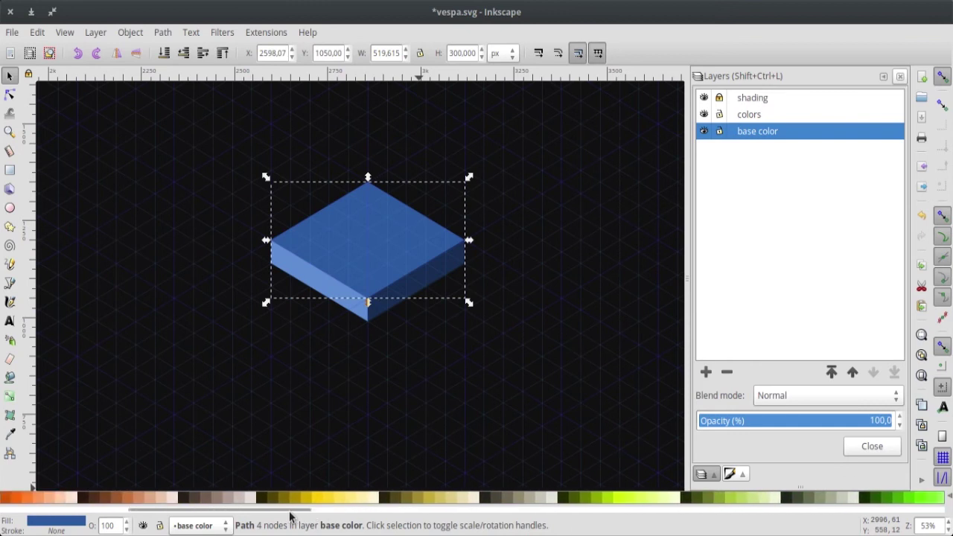
{"action": "left_click_drag", "start_coordinate": [291, 516], "coordinate": [227, 512]}
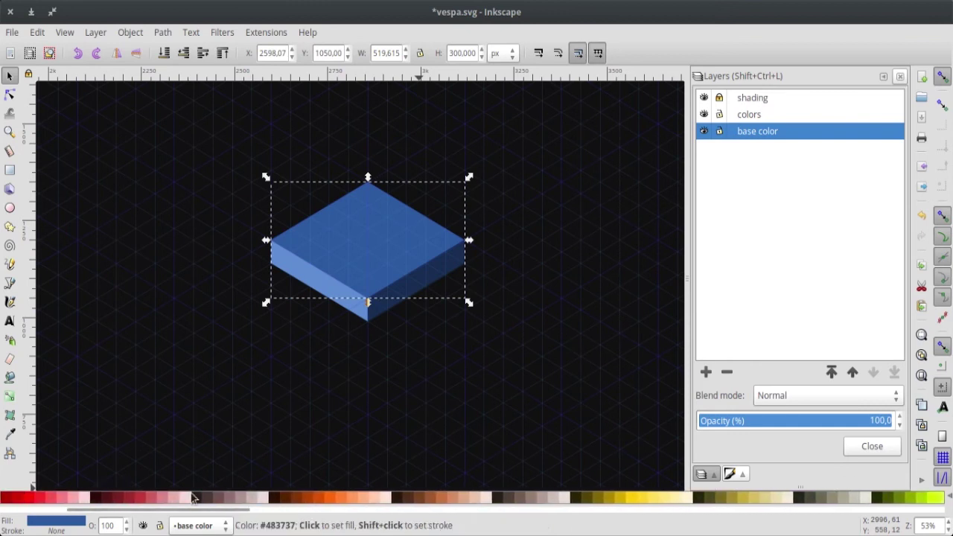
{"action": "left_click", "coordinate": [325, 504]}
{"action": "left_click", "coordinate": [395, 311]}
Fill the right face dark orange #AA4400 and the left face light orange, then select the whole box
{"action": "left_click", "coordinate": [394, 300]}
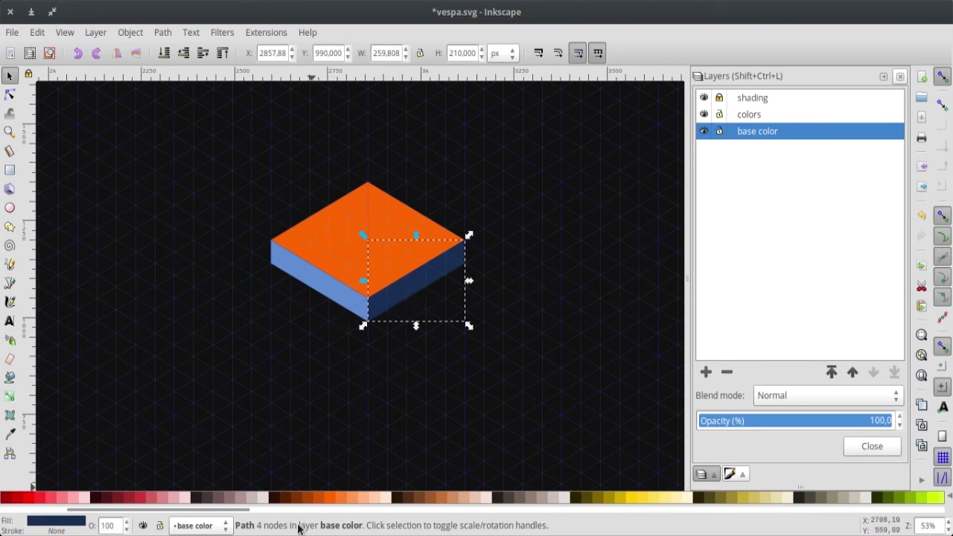
{"action": "left_click", "coordinate": [309, 499]}
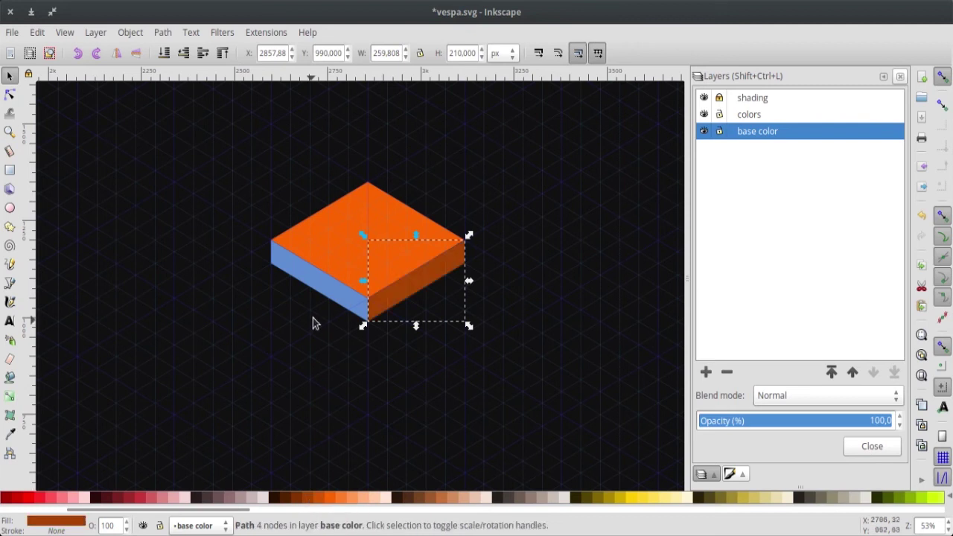
{"action": "left_click", "coordinate": [339, 298]}
{"action": "left_click", "coordinate": [358, 498]}
{"action": "left_click", "coordinate": [428, 335]}
{"action": "scroll", "coordinate": [417, 320], "scroll_direction": "right", "scroll_amount": 3}
{"action": "left_click_drag", "start_coordinate": [439, 324], "coordinate": [157, 141]}
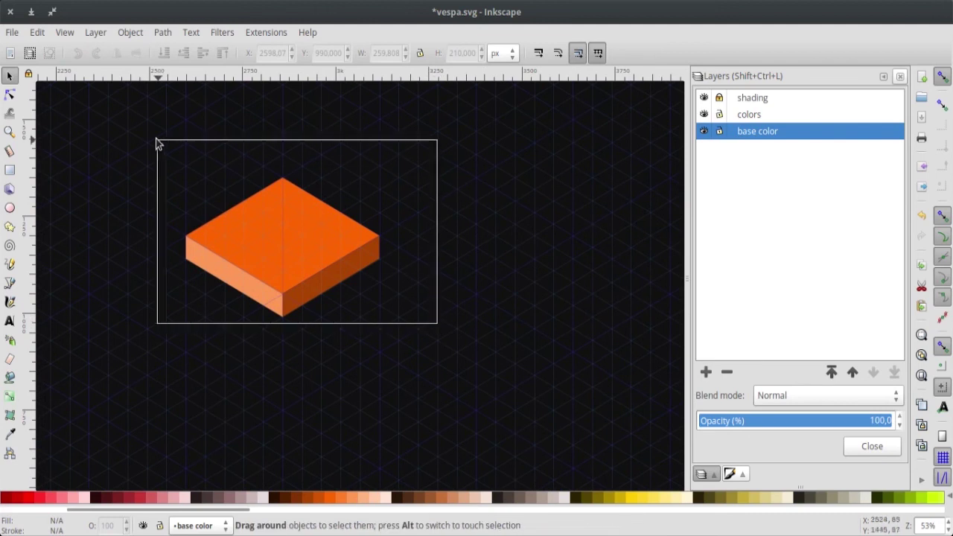
Duplicate the orange box and place the copy to the right of the original
{"action": "key", "text": "ctrl+d"}
{"action": "left_click_drag", "start_coordinate": [208, 233], "coordinate": [456, 245]}
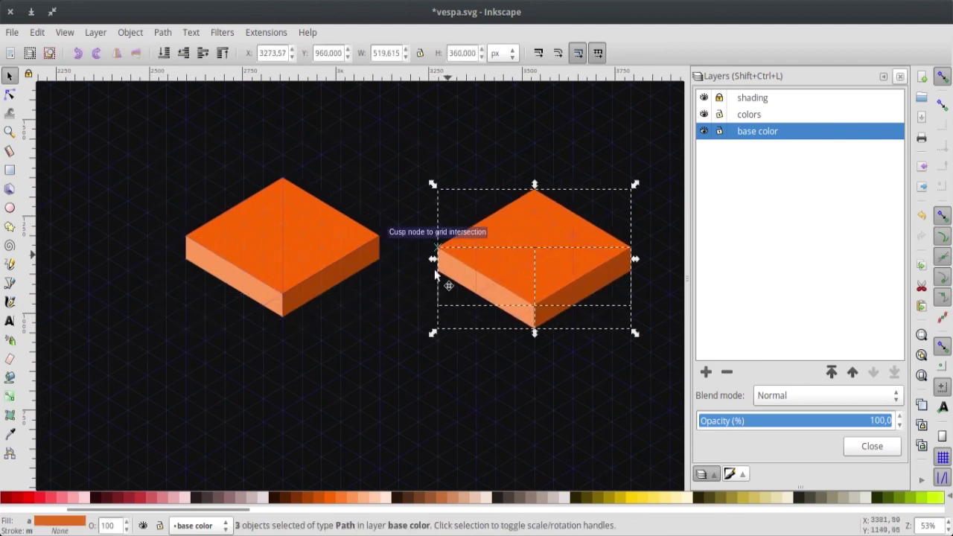
{"action": "left_click", "coordinate": [387, 323]}
{"action": "scroll", "coordinate": [318, 310], "scroll_direction": "right", "scroll_amount": 3}
{"action": "scroll", "coordinate": [379, 312], "scroll_direction": "up", "scroll_amount": 1}
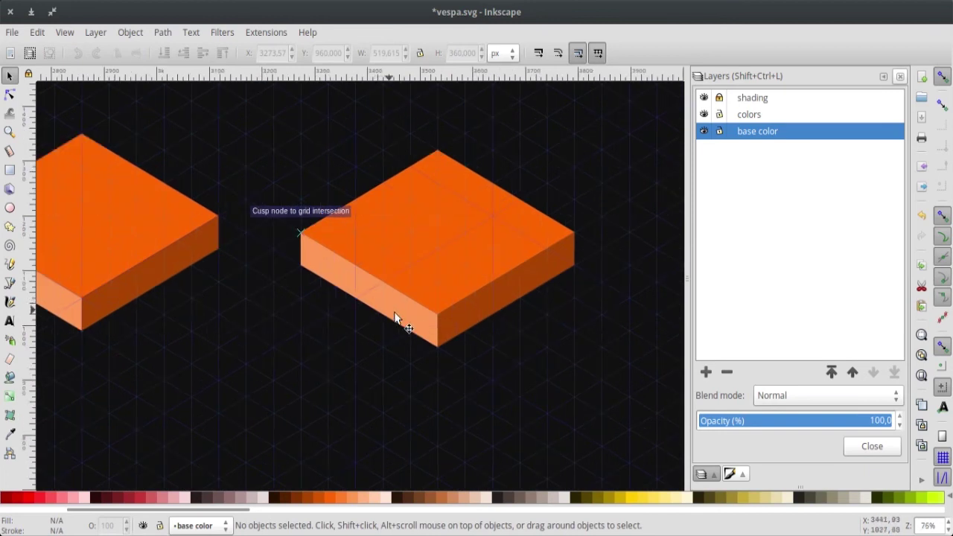
{"action": "scroll", "coordinate": [387, 315], "scroll_direction": "down", "scroll_amount": 1}
{"action": "scroll", "coordinate": [449, 324], "scroll_direction": "up", "scroll_amount": 1}
{"action": "scroll", "coordinate": [454, 316], "scroll_direction": "down", "scroll_amount": 1}
Duplicate the second box's two side faces and add its top face to the selection
{"action": "left_click", "coordinate": [463, 307]}
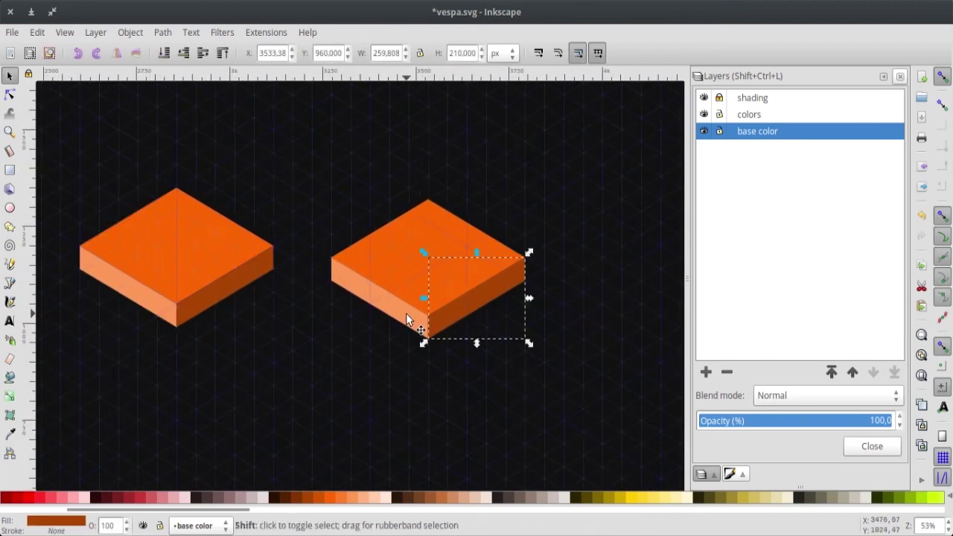
{"action": "left_click", "coordinate": [406, 320], "text": "shift"}
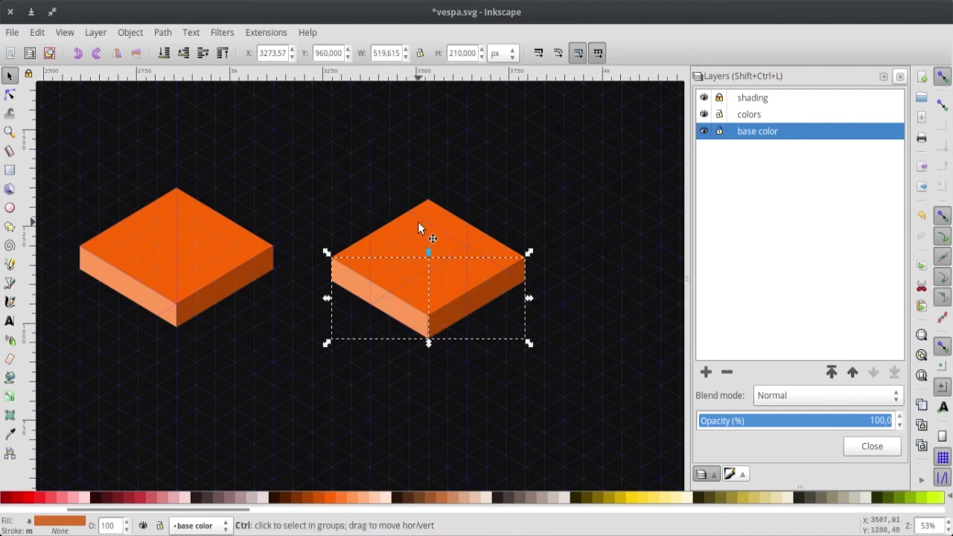
{"action": "left_click", "coordinate": [37, 32]}
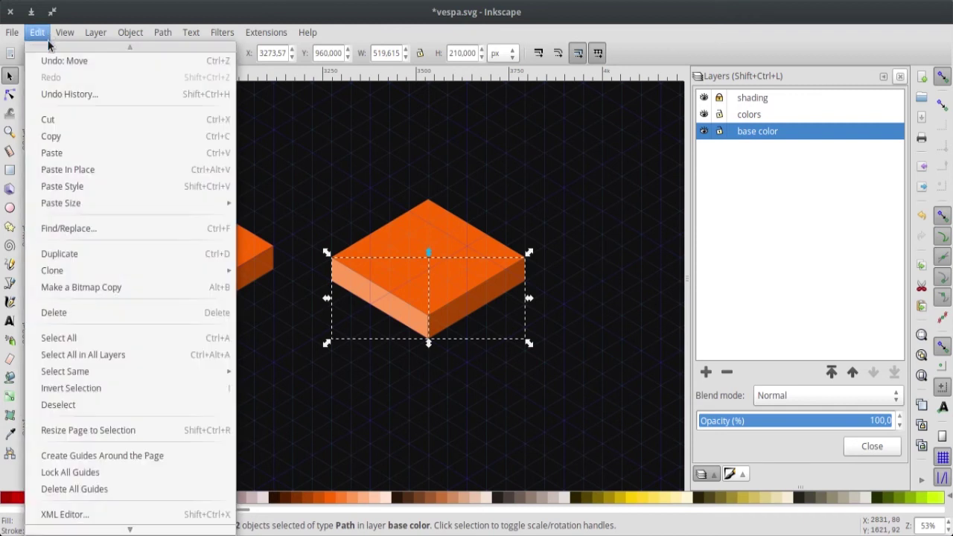
{"action": "left_click", "coordinate": [73, 253]}
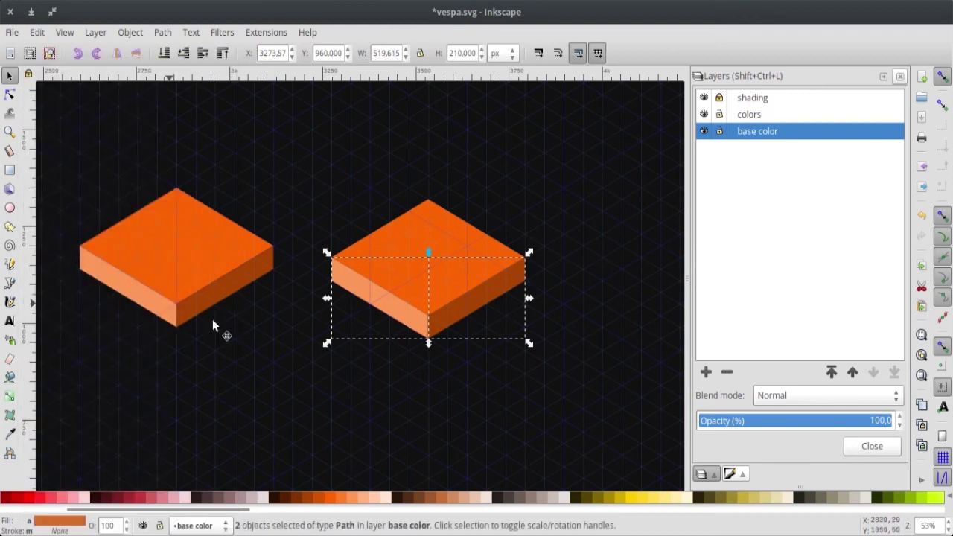
{"action": "left_click", "coordinate": [439, 223], "text": "shift"}
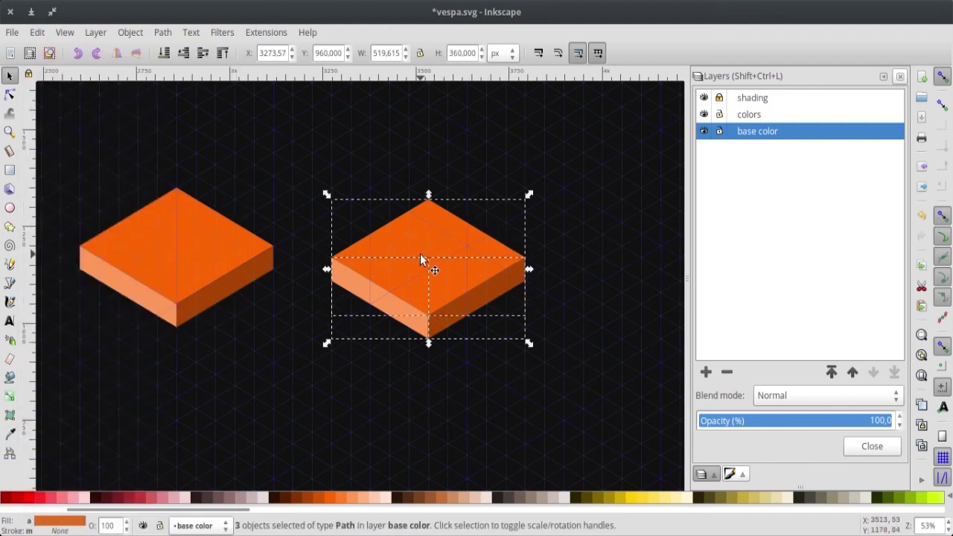
{"action": "left_click", "coordinate": [162, 32]}
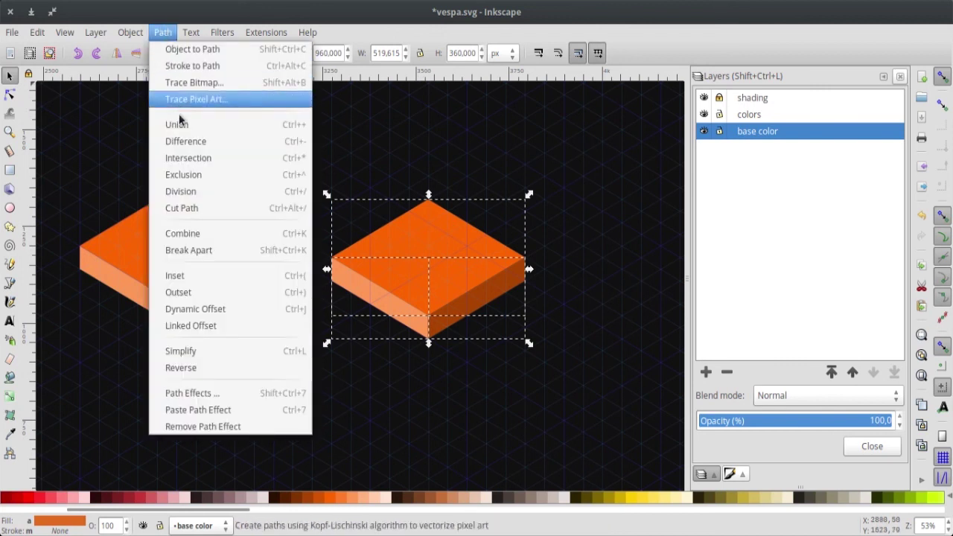
Union the faces into one yellow shape; recolour the side copies dark grey and light blue
{"action": "left_click", "coordinate": [179, 124]}
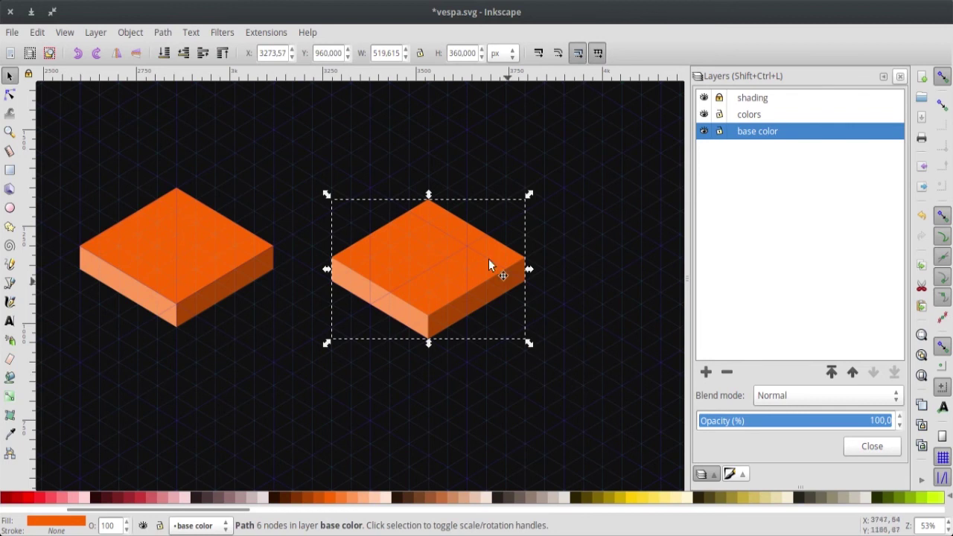
{"action": "left_click", "coordinate": [629, 497]}
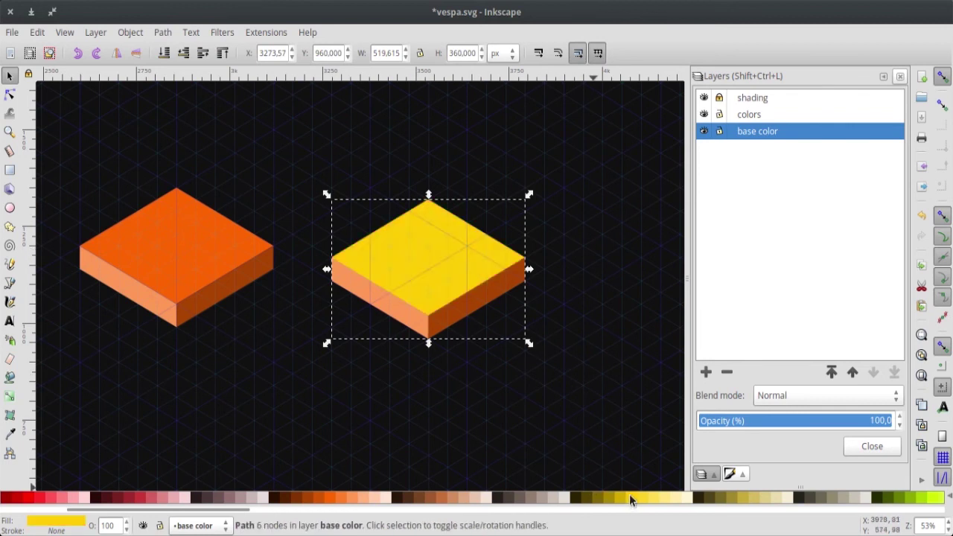
{"action": "left_click", "coordinate": [544, 378]}
{"action": "left_click", "coordinate": [491, 293]}
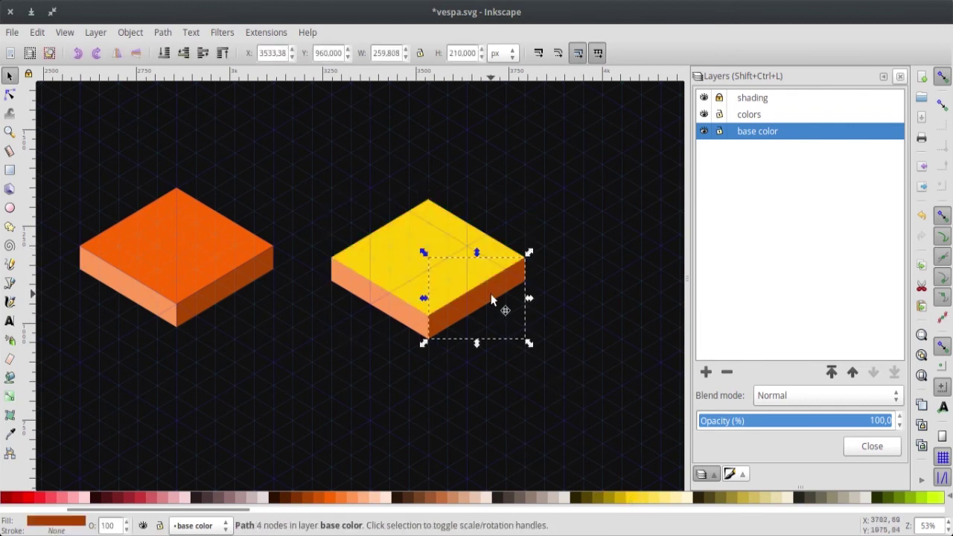
{"action": "left_click_drag", "start_coordinate": [218, 512], "coordinate": [588, 519]}
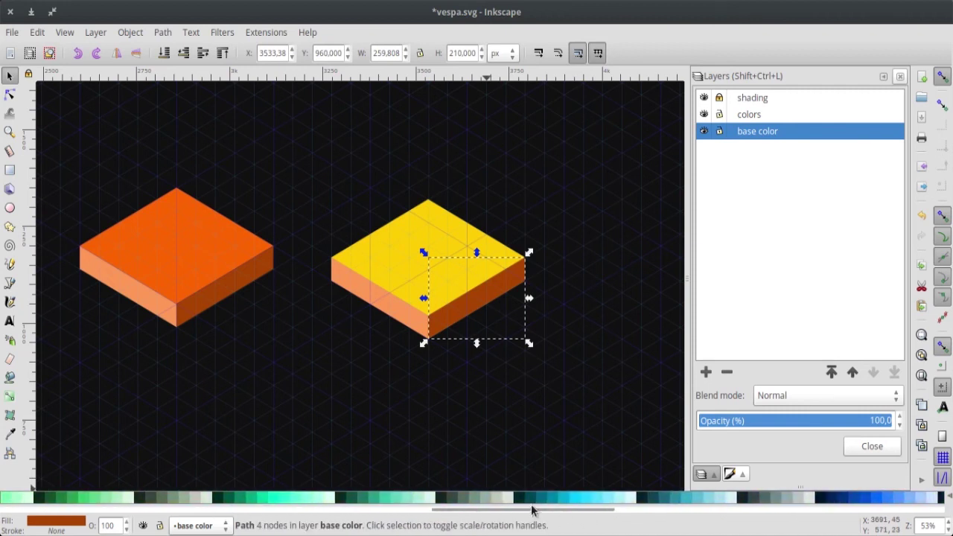
{"action": "left_click", "coordinate": [402, 316]}
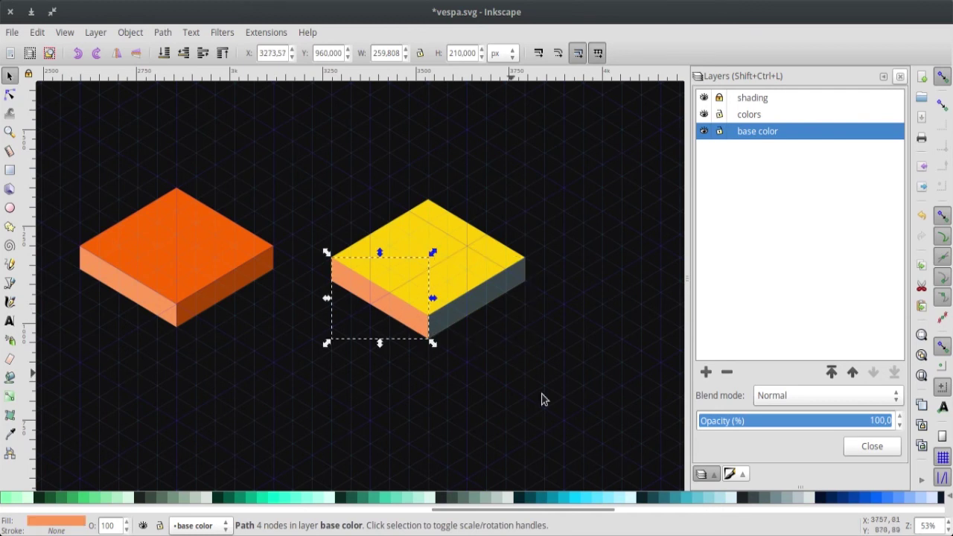
{"action": "left_click", "coordinate": [629, 502]}
Set both side faces to 30% opacity, then raise the right face to 50%
{"action": "left_click", "coordinate": [468, 306], "text": "shift"}
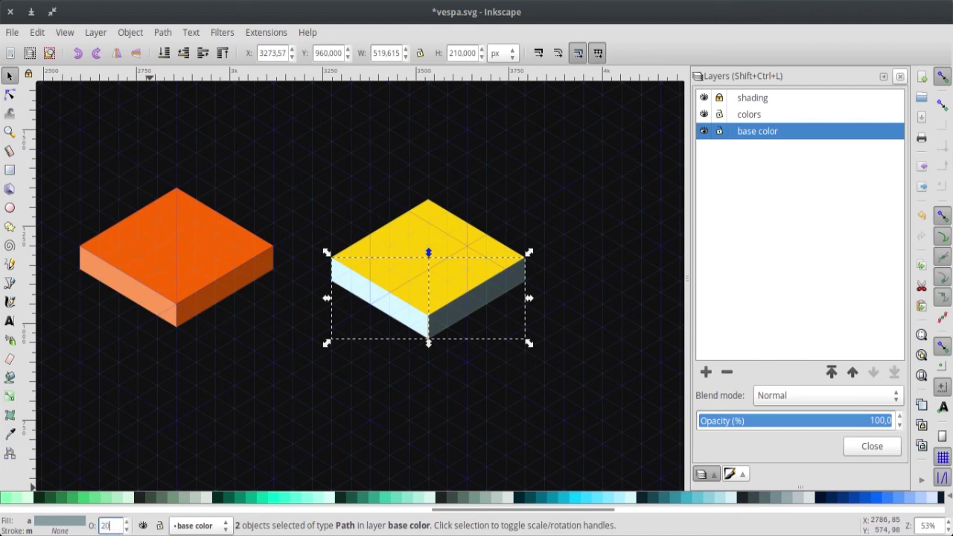
{"action": "key", "text": "Return"}
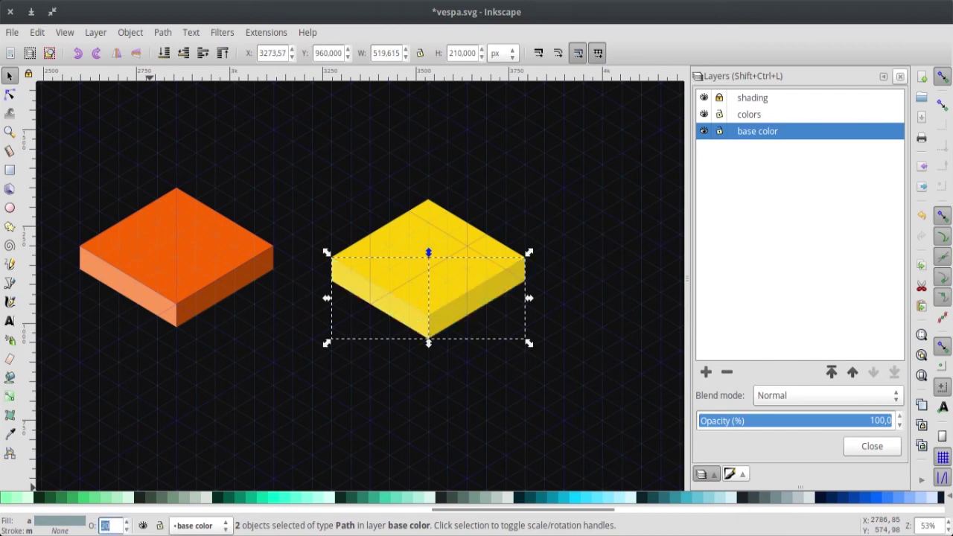
{"action": "type", "text": "30"}
{"action": "key", "text": "Return"}
{"action": "left_click", "coordinate": [434, 365]}
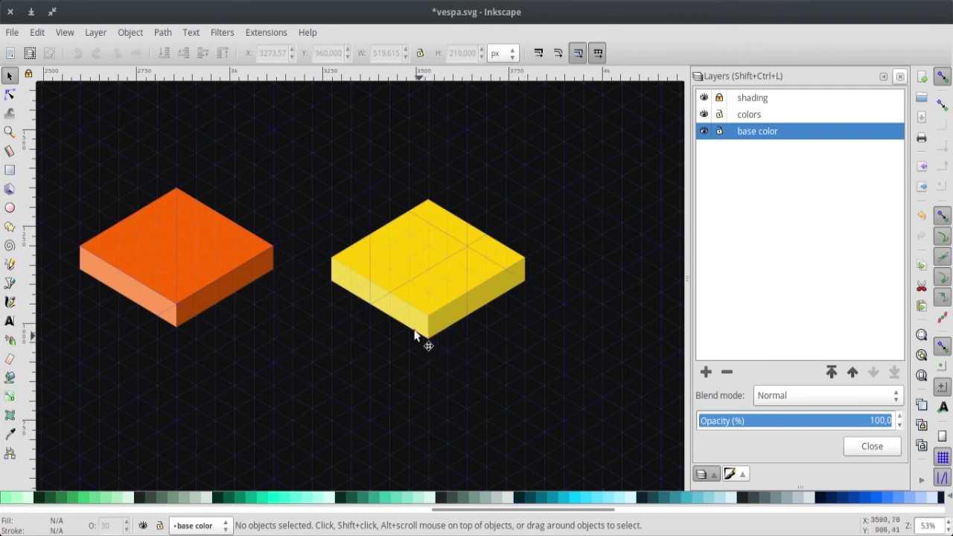
{"action": "left_click", "coordinate": [494, 310]}
{"action": "type", "text": "50"}
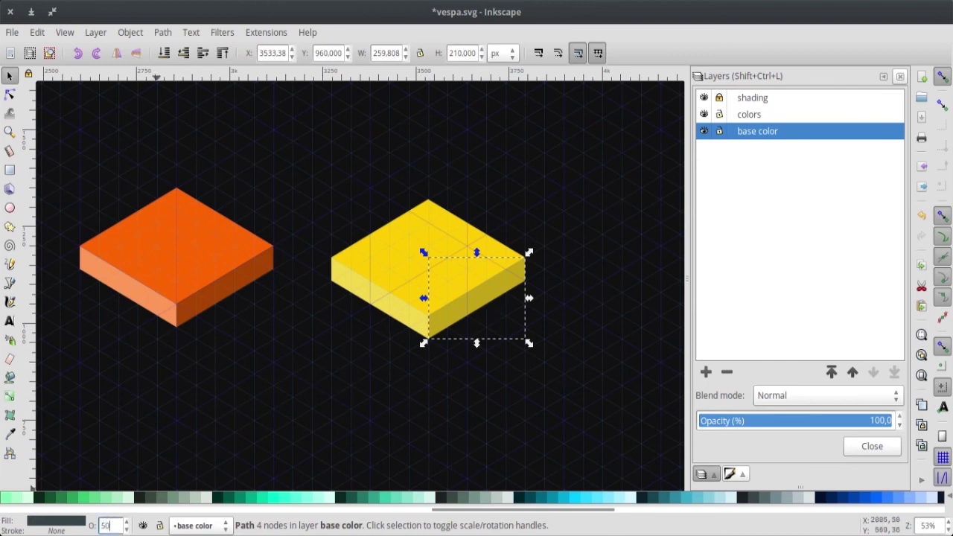
{"action": "key", "text": "Return"}
{"action": "left_click", "coordinate": [392, 350]}
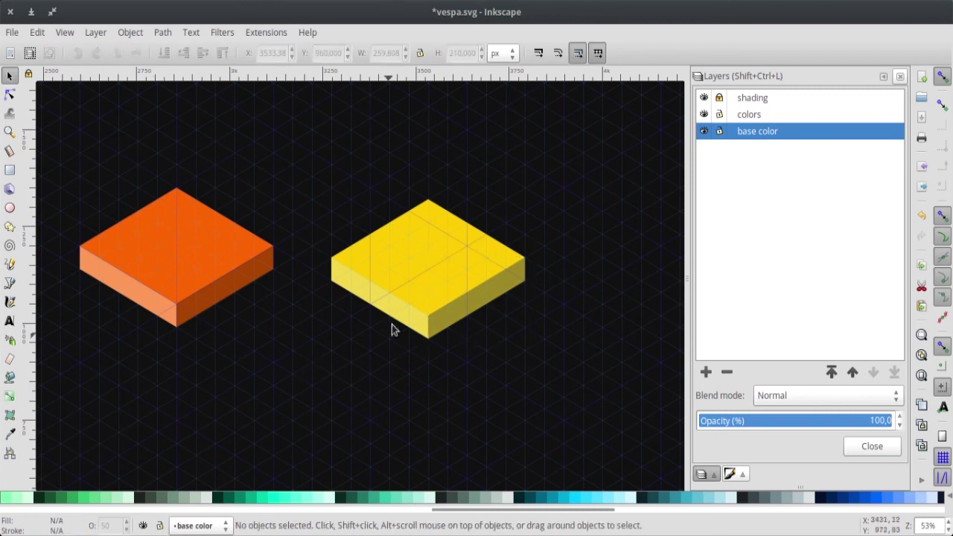
{"action": "left_click", "coordinate": [394, 314]}
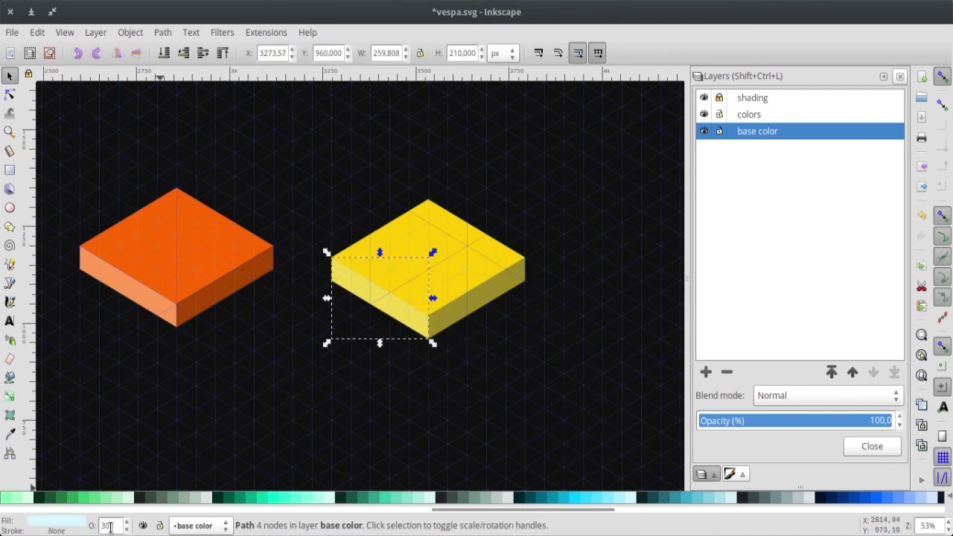
{"action": "left_click", "coordinate": [282, 393]}
{"action": "left_click", "coordinate": [441, 257]}
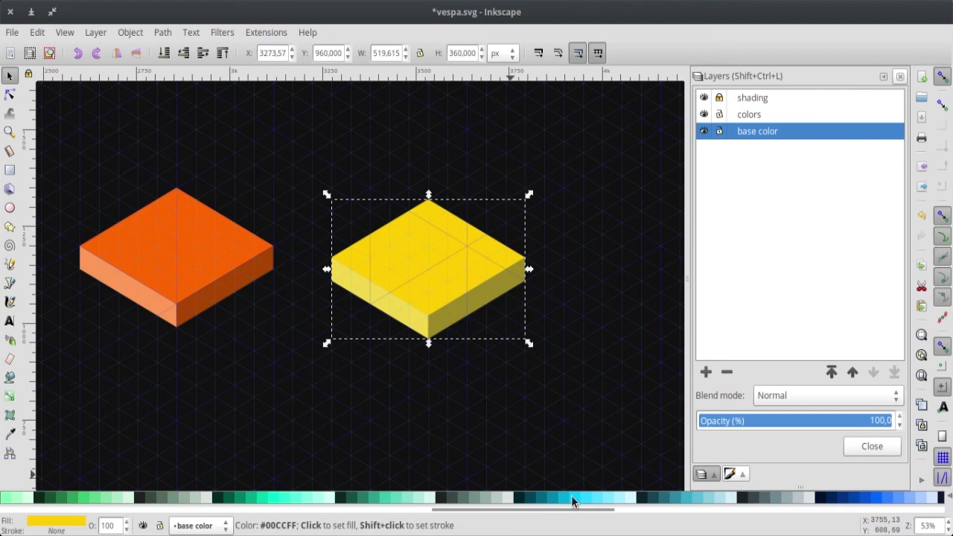
Fill the second box's base shape cyan #00AAD4 and hide the canvas grid
{"action": "left_click", "coordinate": [514, 303]}
{"action": "left_click", "coordinate": [446, 239]}
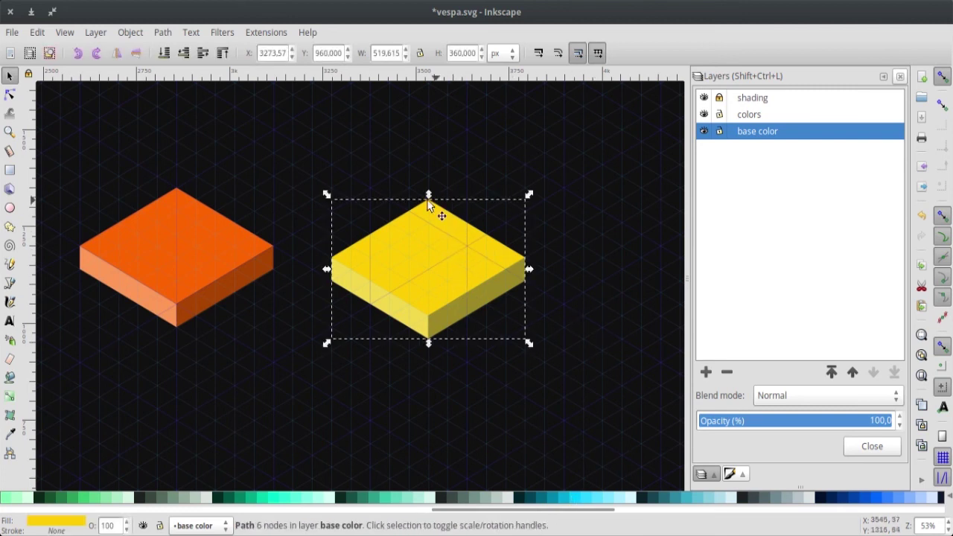
{"action": "left_click", "coordinate": [559, 498]}
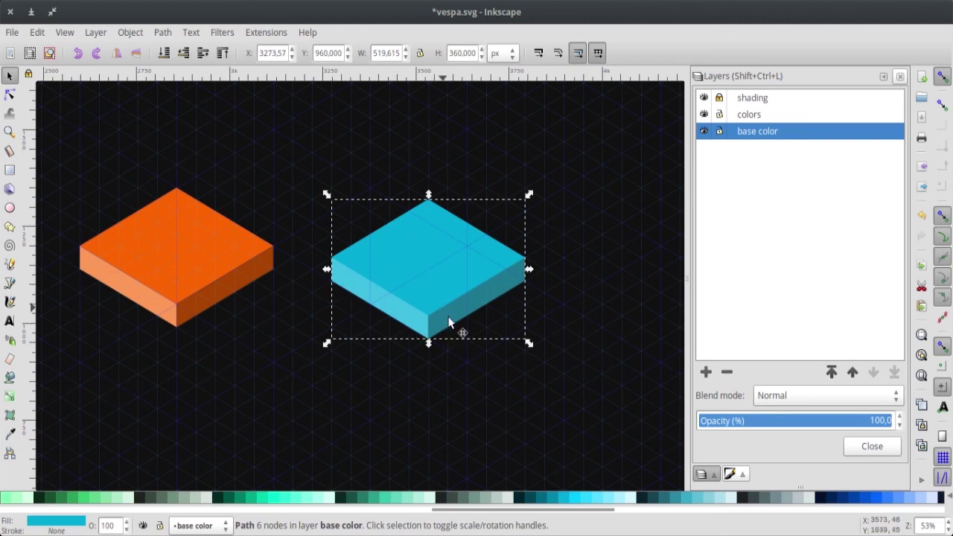
{"action": "left_click", "coordinate": [574, 335]}
{"action": "key", "text": "numbersign"}
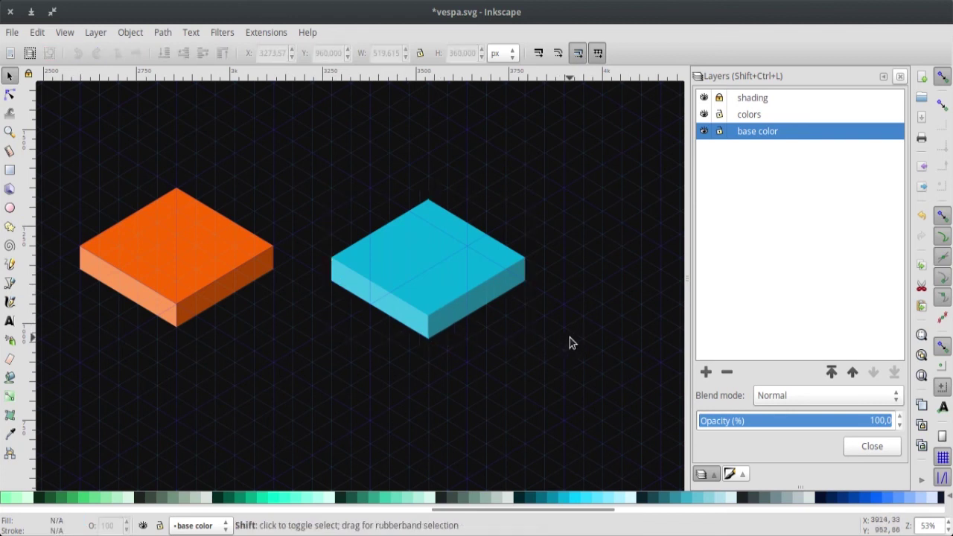
Recolour the first box: bright cyan top, dark teal right face, pale cyan #D5F6FF left face
{"action": "left_click", "coordinate": [197, 298]}
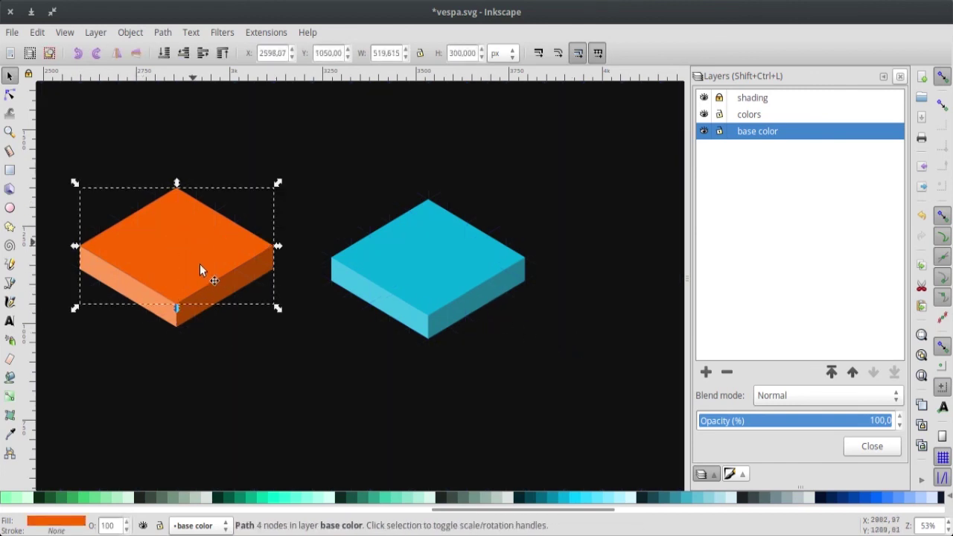
{"action": "left_click", "coordinate": [572, 500]}
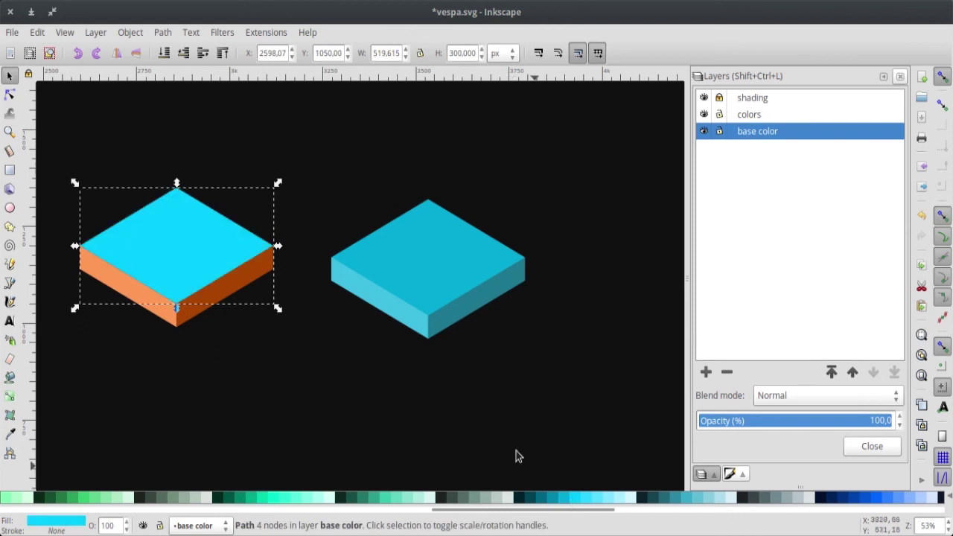
{"action": "left_click", "coordinate": [227, 291]}
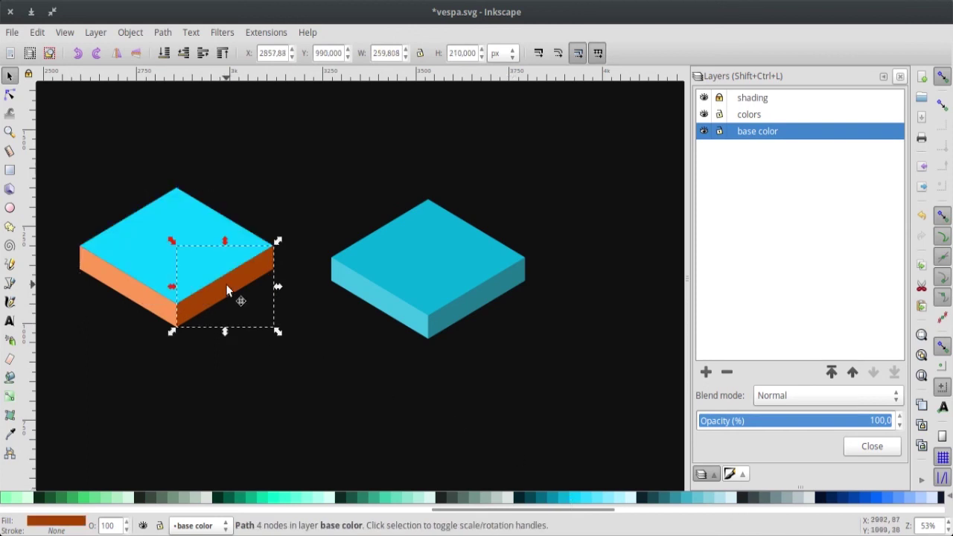
{"action": "left_click", "coordinate": [548, 497]}
{"action": "left_click", "coordinate": [131, 281]}
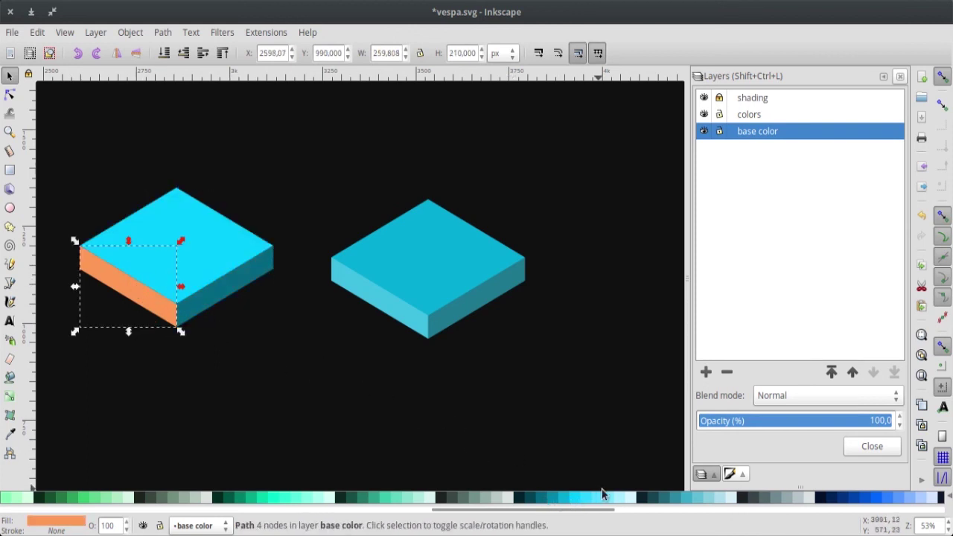
{"action": "left_click", "coordinate": [634, 504]}
{"action": "left_click", "coordinate": [463, 421]}
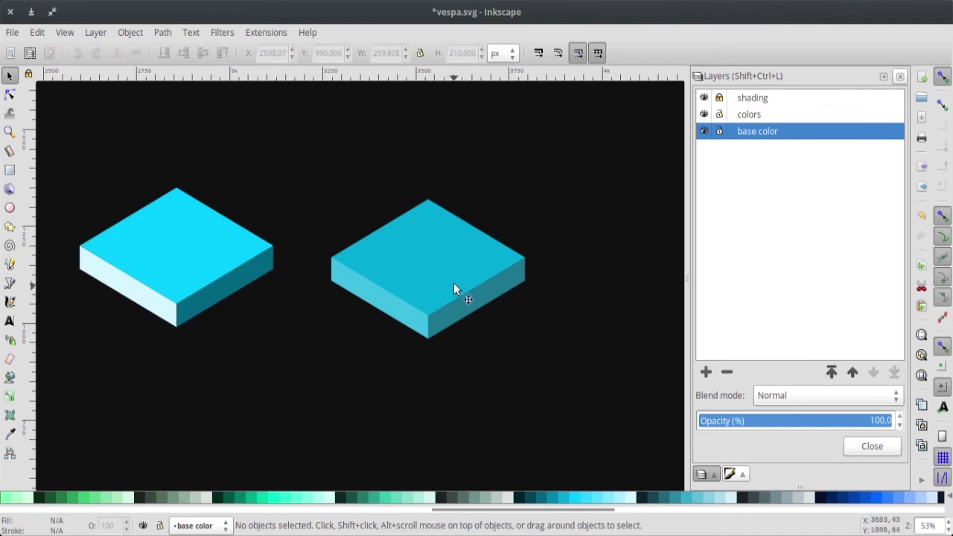
{"action": "left_click", "coordinate": [440, 241]}
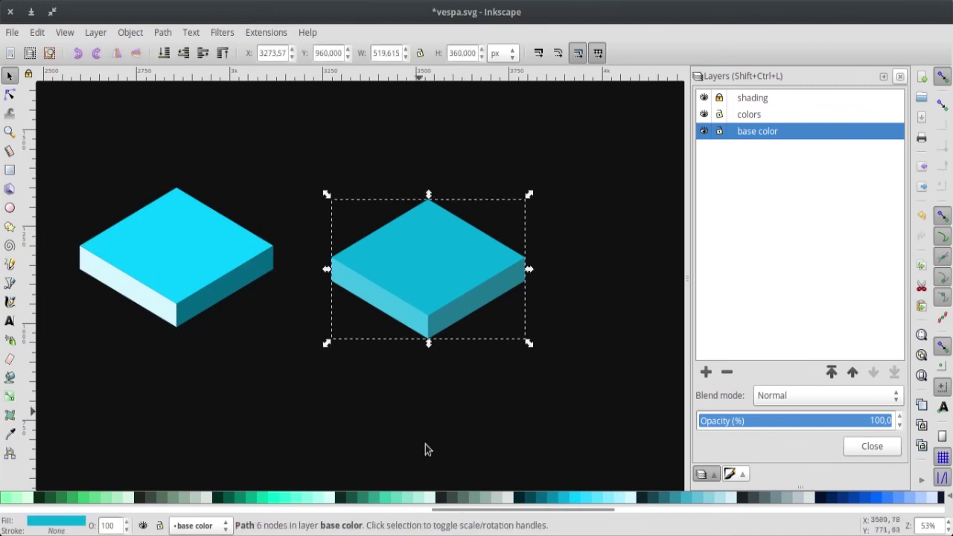
Try several greens on the second box's base, settling on olive yellow-green
{"action": "left_click_drag", "start_coordinate": [555, 512], "coordinate": [403, 517]}
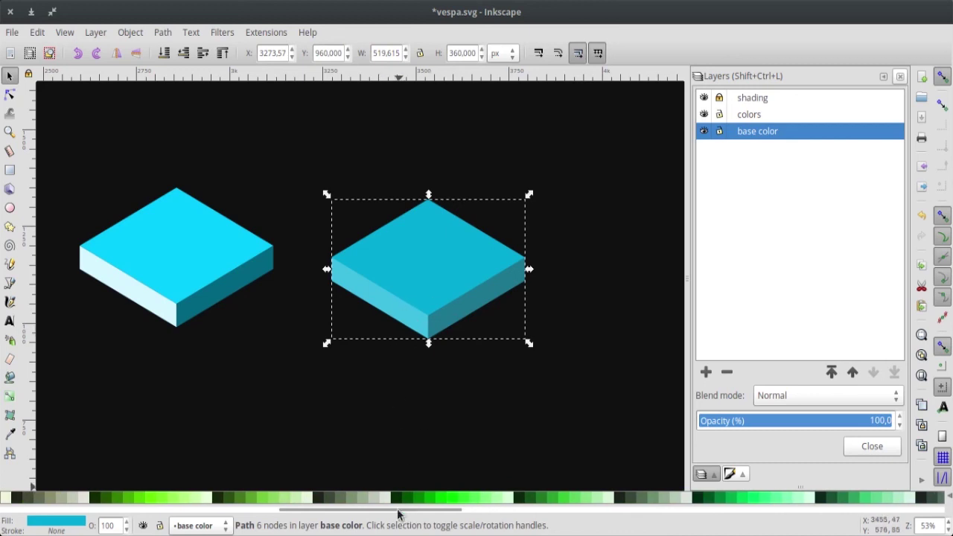
{"action": "left_click_drag", "start_coordinate": [402, 512], "coordinate": [359, 516]}
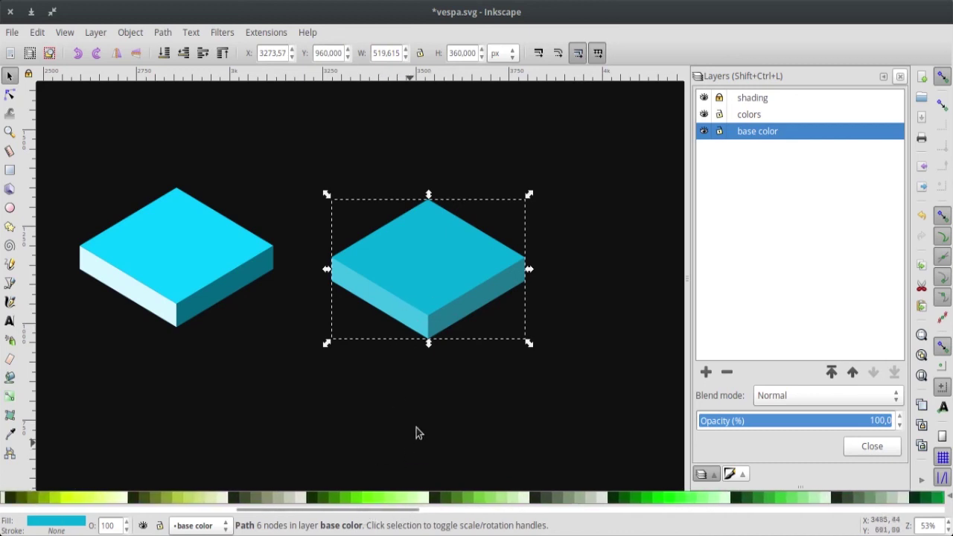
{"action": "left_click", "coordinate": [343, 497]}
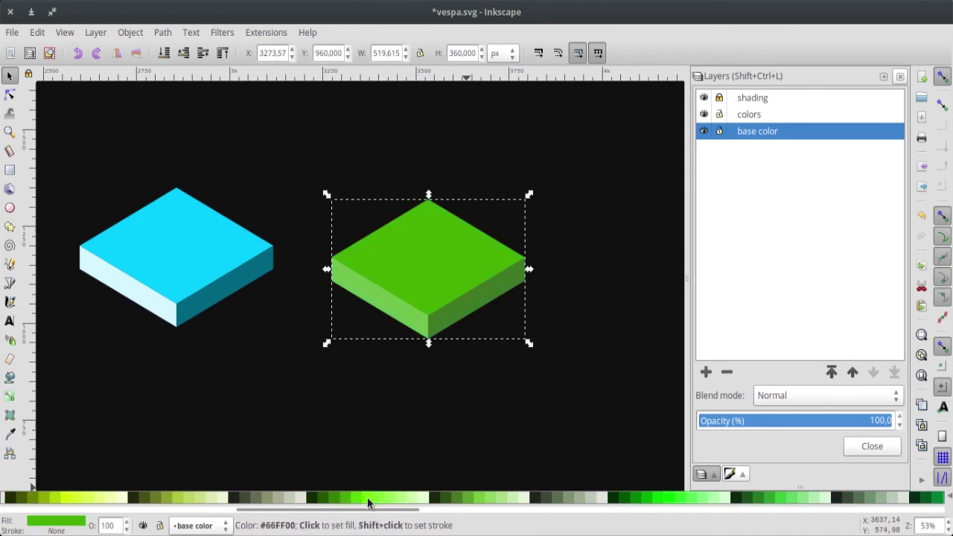
{"action": "left_click", "coordinate": [367, 498]}
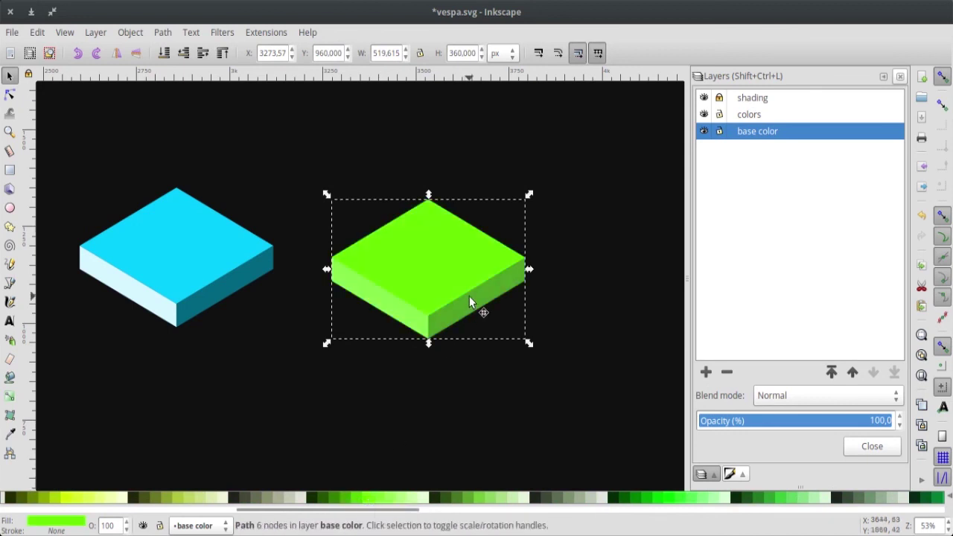
{"action": "left_click", "coordinate": [337, 498]}
{"action": "left_click", "coordinate": [366, 497]}
{"action": "left_click", "coordinate": [180, 499]}
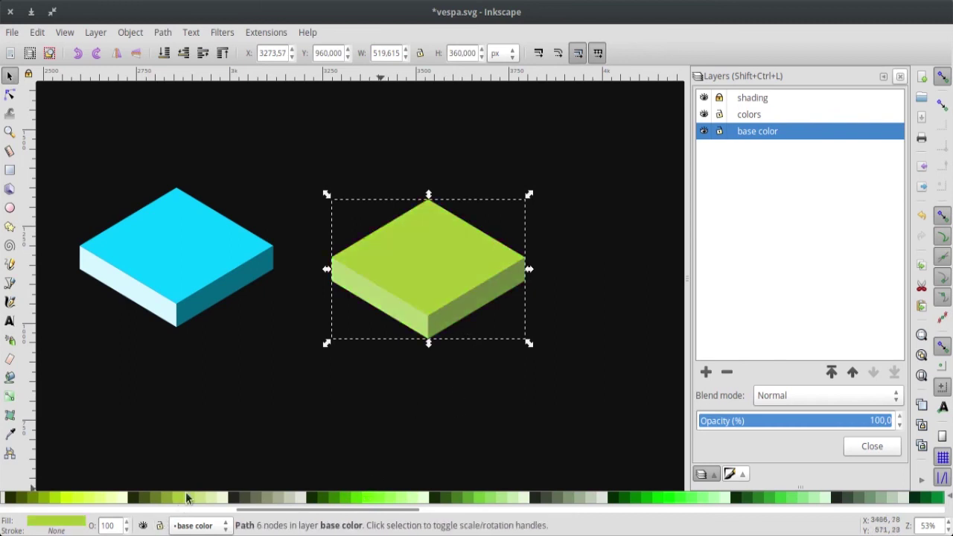
{"action": "left_click", "coordinate": [343, 419]}
Tint the right shading face brown and the left shading face yellow
{"action": "left_click", "coordinate": [461, 313]}
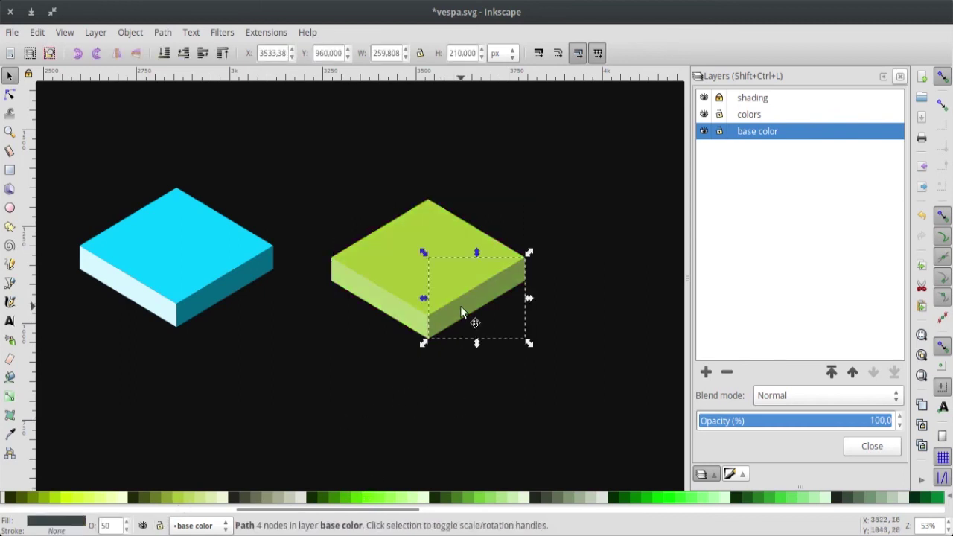
{"action": "left_click_drag", "start_coordinate": [356, 512], "coordinate": [816, 512]}
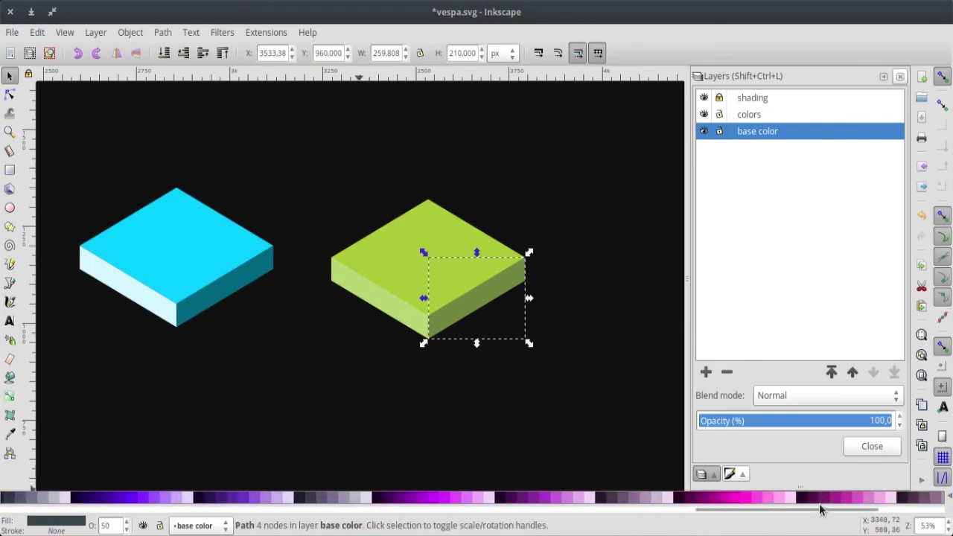
{"action": "left_click", "coordinate": [859, 498]}
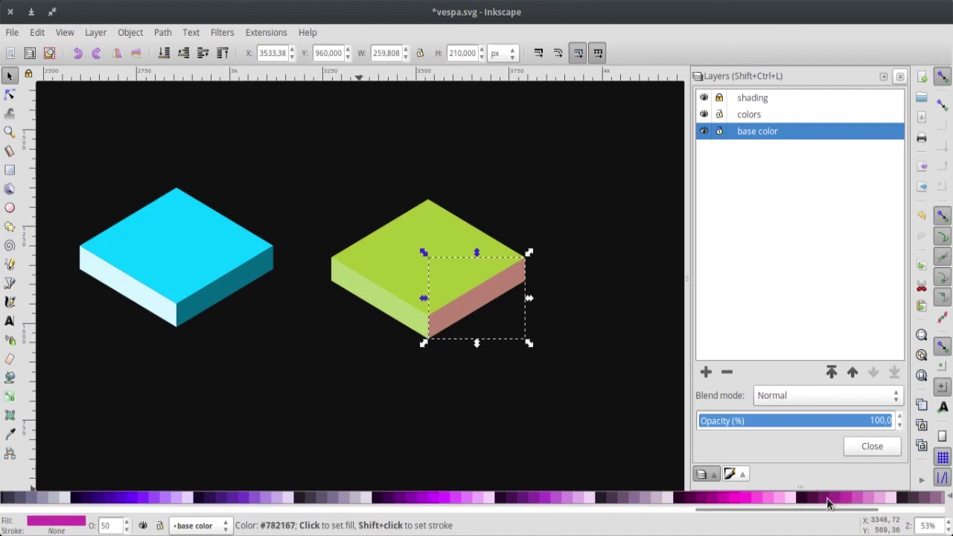
{"action": "left_click", "coordinate": [827, 499]}
{"action": "left_click", "coordinate": [410, 319]}
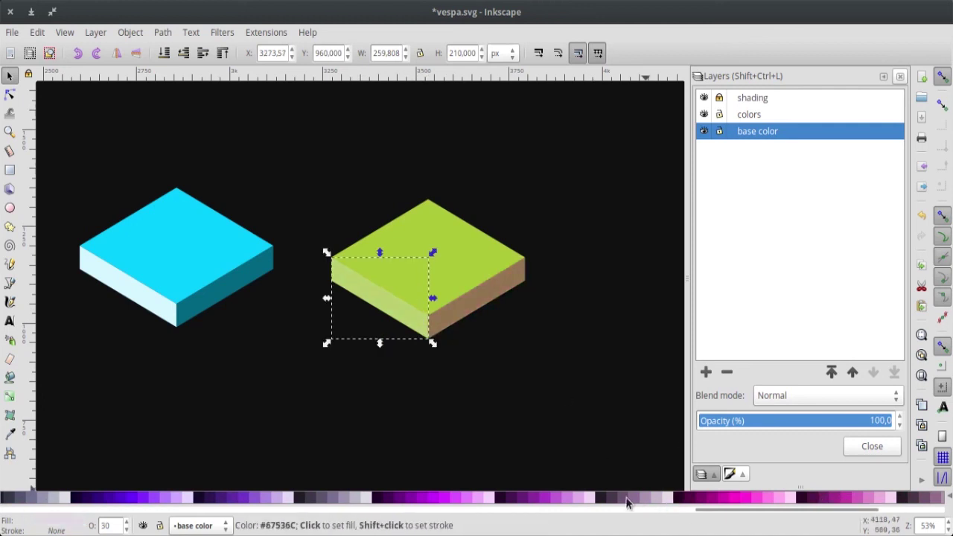
{"action": "mouse_move", "coordinate": [757, 511]}
{"action": "left_mouse_down"}
{"action": "mouse_move", "coordinate": [636, 524]}
{"action": "mouse_move", "coordinate": [206, 516]}
{"action": "left_mouse_up"}
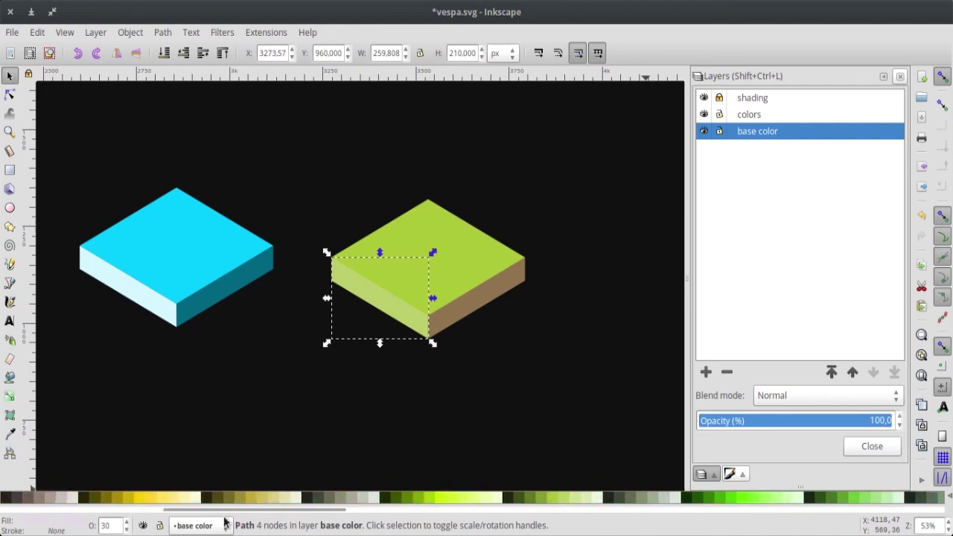
{"action": "left_click", "coordinate": [223, 496]}
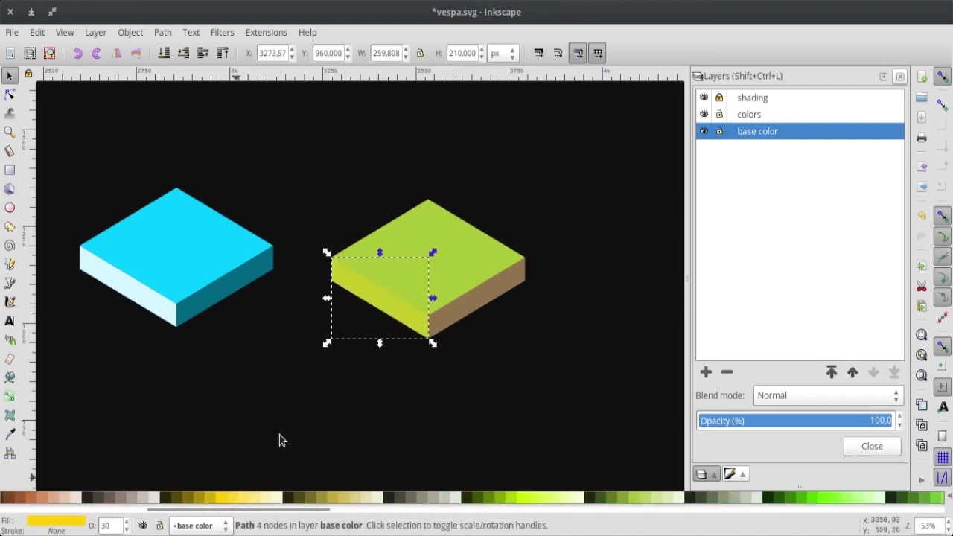
Change the base shape to greyish-brown and select the yellow left face
{"action": "left_click", "coordinate": [440, 259]}
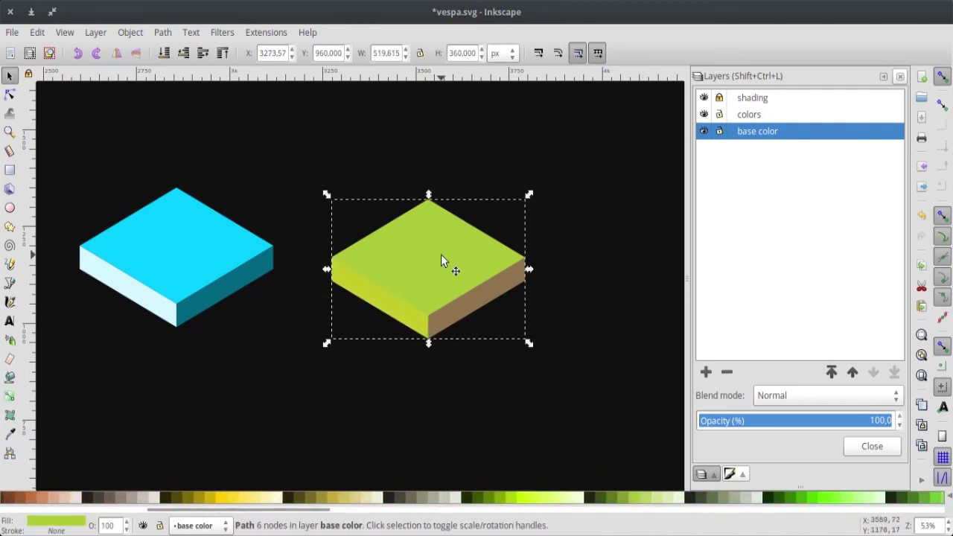
{"action": "left_click", "coordinate": [329, 498]}
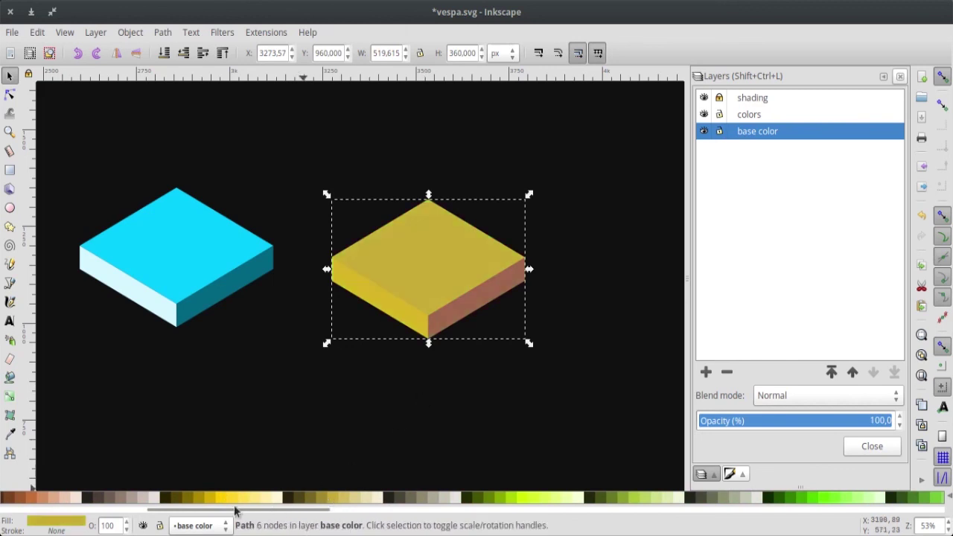
{"action": "left_click", "coordinate": [125, 498]}
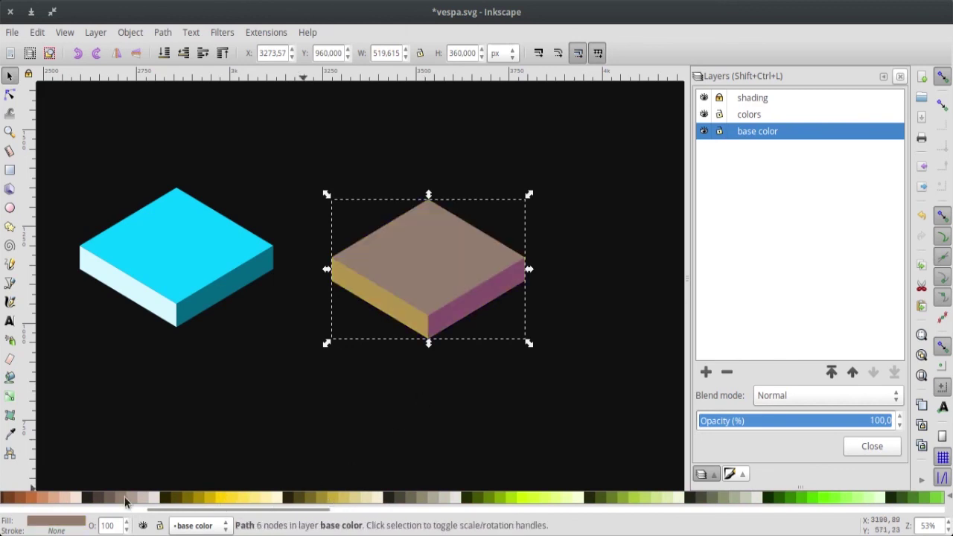
{"action": "left_click", "coordinate": [451, 387]}
{"action": "left_click", "coordinate": [401, 314]}
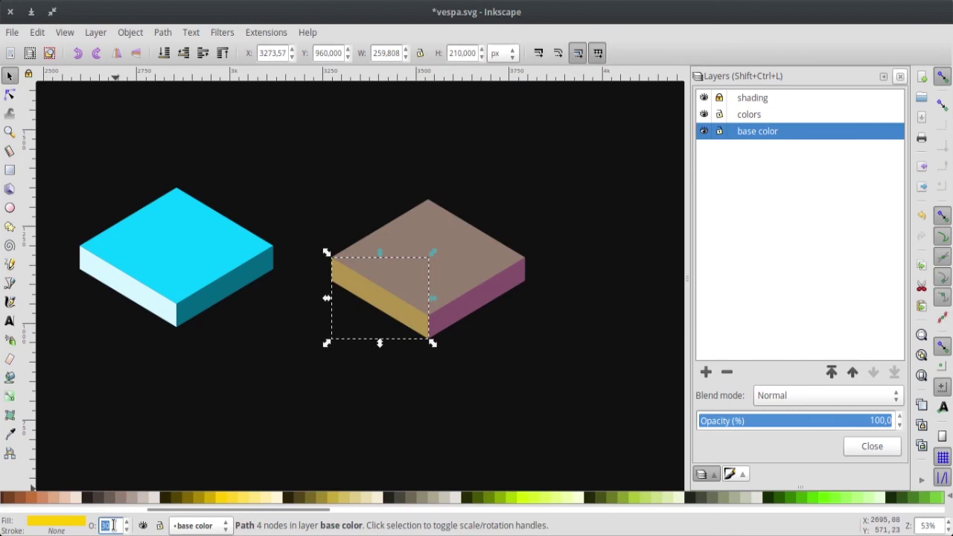
{"action": "type", "text": "10"}
Lower the yellow left face's opacity to 10% in the O: field
{"action": "key", "text": "Return"}
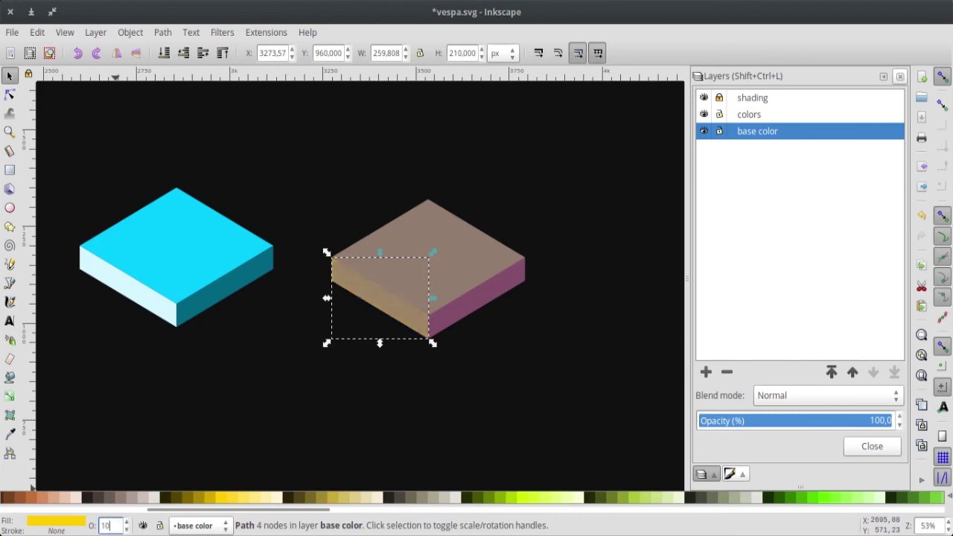
{"action": "type", "text": "20"}
{"action": "double_click", "coordinate": [106, 526]}
{"action": "left_click", "coordinate": [585, 315]}
Rubber-band select all three paths of the brown right-hand box
{"action": "left_click", "coordinate": [463, 237]}
{"action": "left_click", "coordinate": [590, 366]}
{"action": "scroll", "coordinate": [581, 360], "scroll_direction": "down", "scroll_amount": 1}
{"action": "scroll", "coordinate": [521, 350], "scroll_direction": "down", "scroll_amount": 2}
{"action": "scroll", "coordinate": [399, 340], "scroll_direction": "down", "scroll_amount": 1}
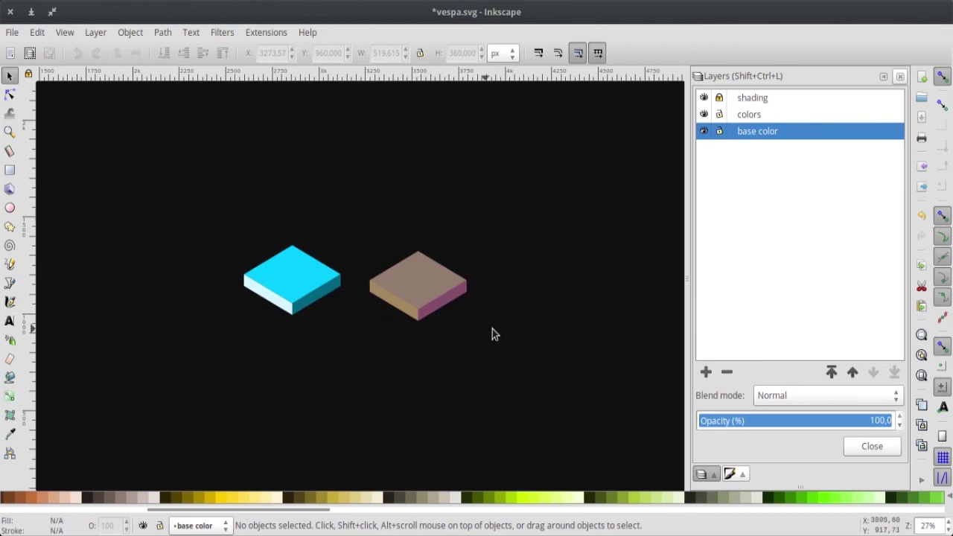
{"action": "left_click_drag", "start_coordinate": [507, 335], "coordinate": [354, 231]}
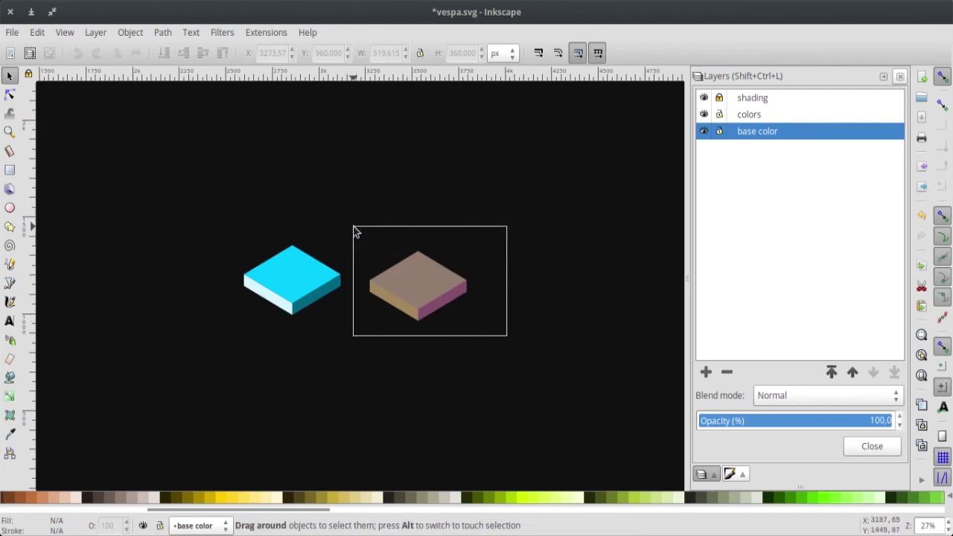
{"action": "left_click_drag", "start_coordinate": [355, 232], "coordinate": [354, 233]}
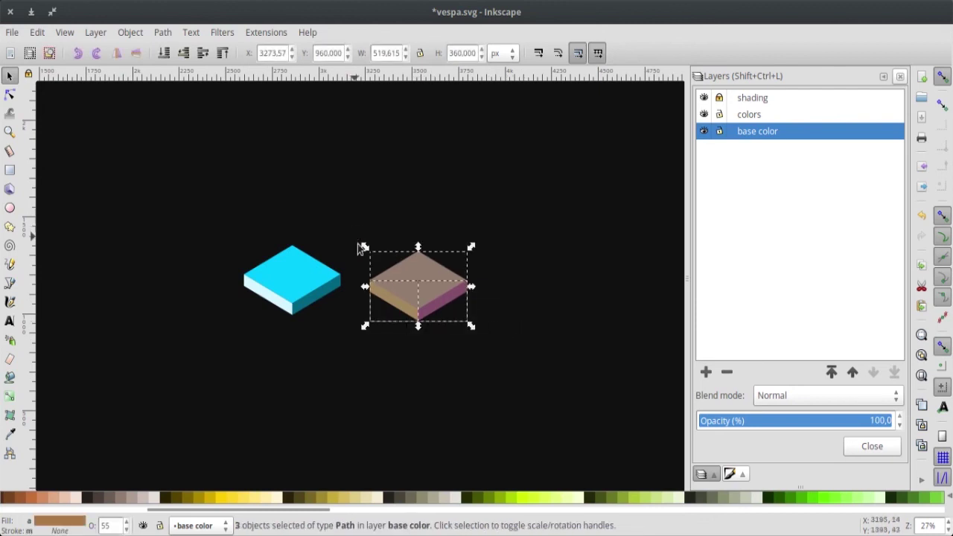
{"action": "scroll", "coordinate": [411, 322], "scroll_direction": "up", "scroll_amount": 1}
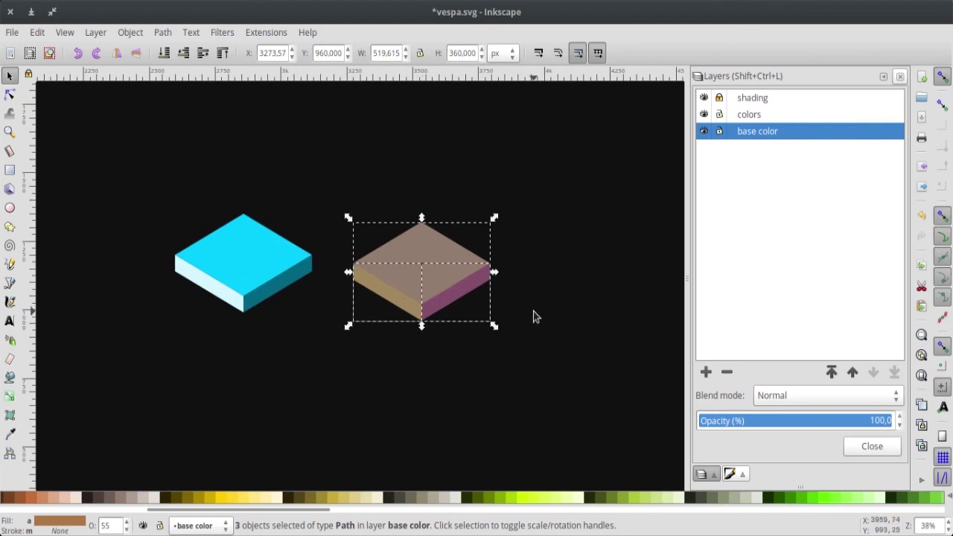
Soften red swatch 1726 to dd2a2eff using Fill and Stroke saturation and lightness sliders
{"action": "left_click", "coordinate": [564, 286]}
{"action": "scroll", "coordinate": [484, 335], "scroll_direction": "down", "scroll_amount": 1}
{"action": "scroll", "coordinate": [157, 330], "scroll_direction": "down", "scroll_amount": 1}
{"action": "mouse_move", "coordinate": [156, 331]}
{"action": "left_mouse_down"}
{"action": "mouse_move", "coordinate": [376, 340]}
{"action": "mouse_move", "coordinate": [397, 274]}
{"action": "left_mouse_up"}
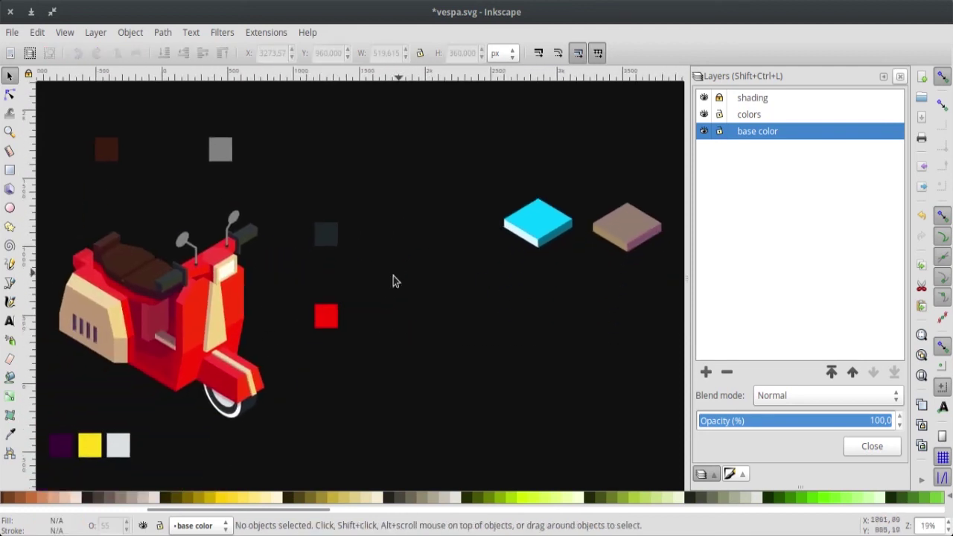
{"action": "left_click", "coordinate": [320, 310]}
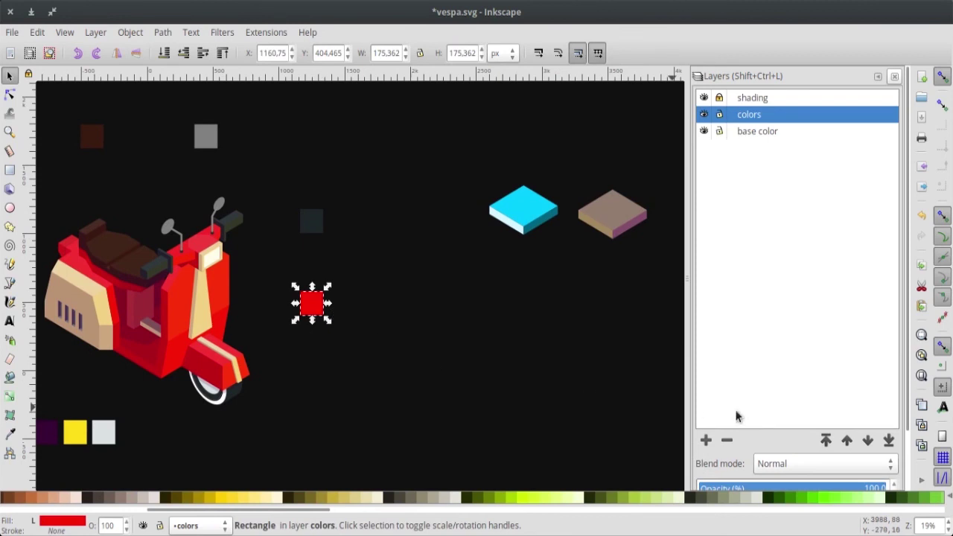
{"action": "left_click", "coordinate": [894, 76]}
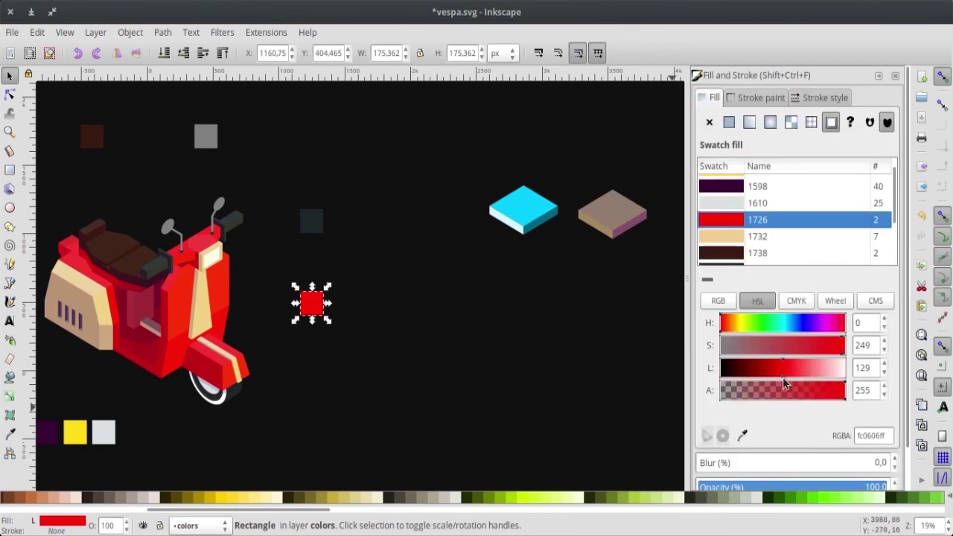
{"action": "left_click", "coordinate": [797, 346]}
{"action": "left_click_drag", "start_coordinate": [807, 347], "coordinate": [812, 347]}
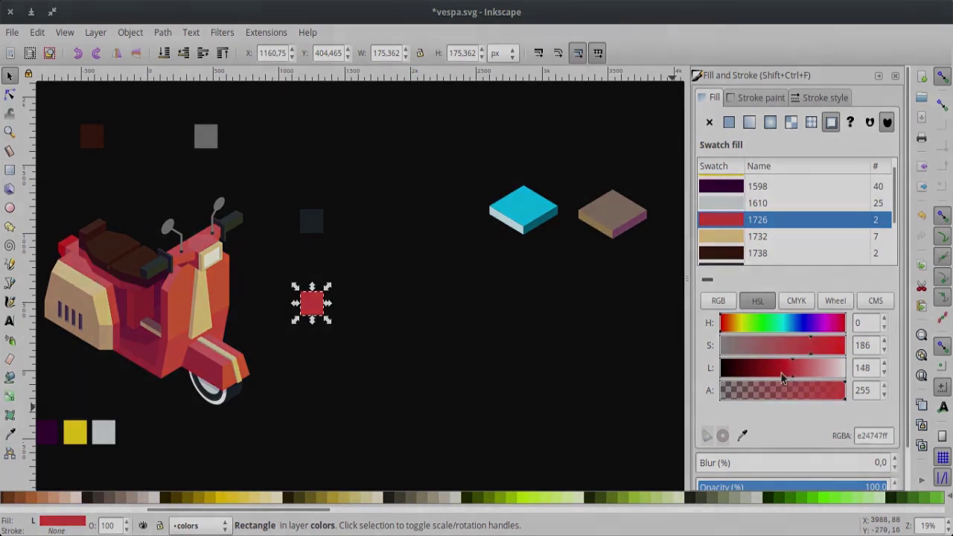
{"action": "left_click", "coordinate": [784, 374]}
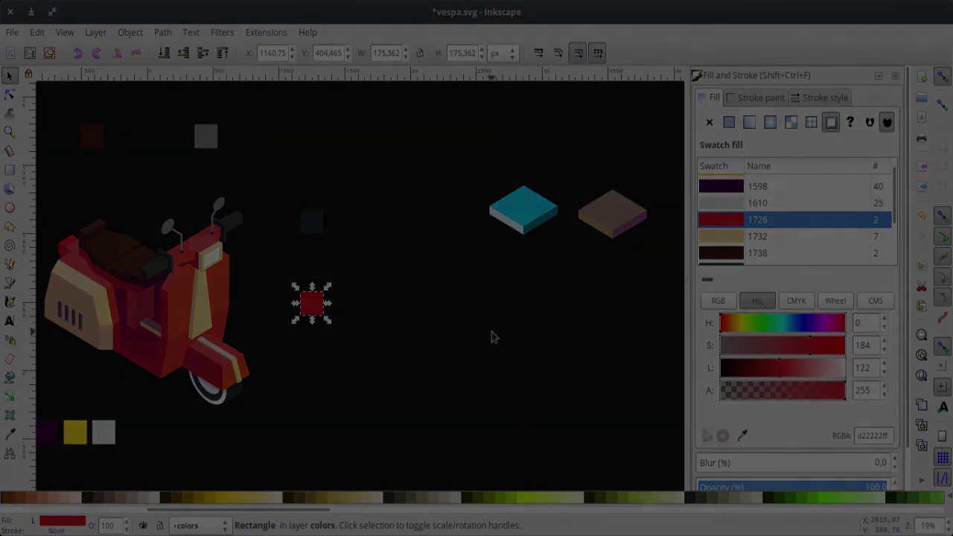
{"action": "left_click", "coordinate": [448, 330]}
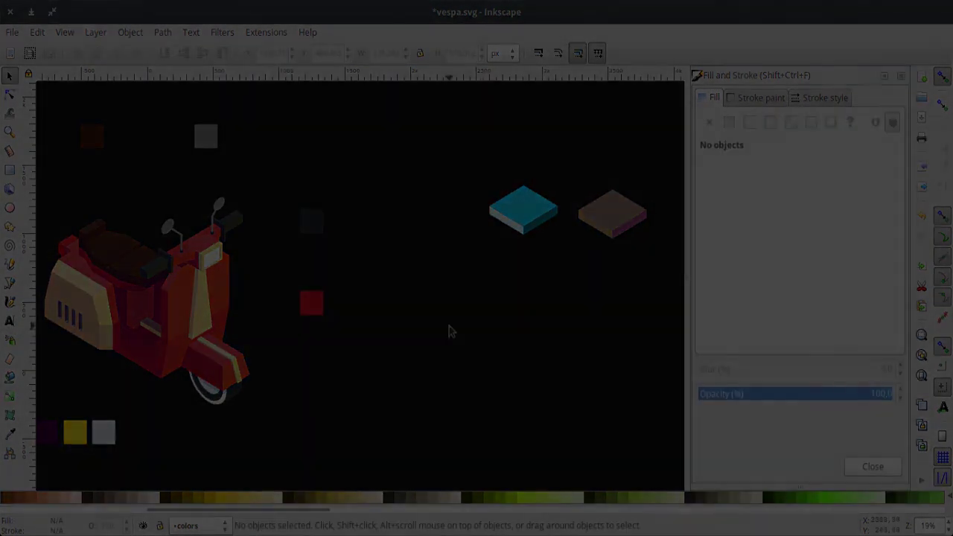